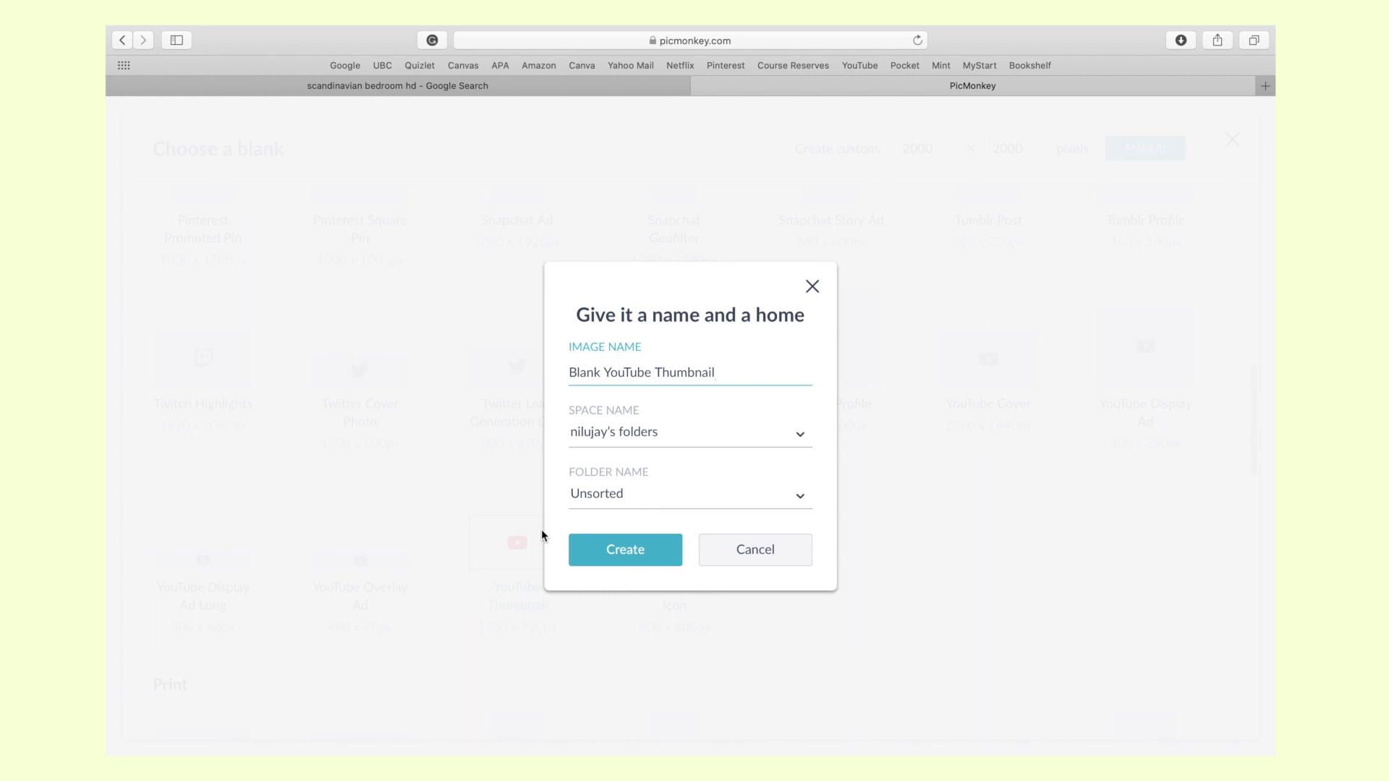
Step: Create the blank YouTube thumbnail with the image name "room makeover"
left_click_drag(717, 373, 515, 366)
key("BackSpace")
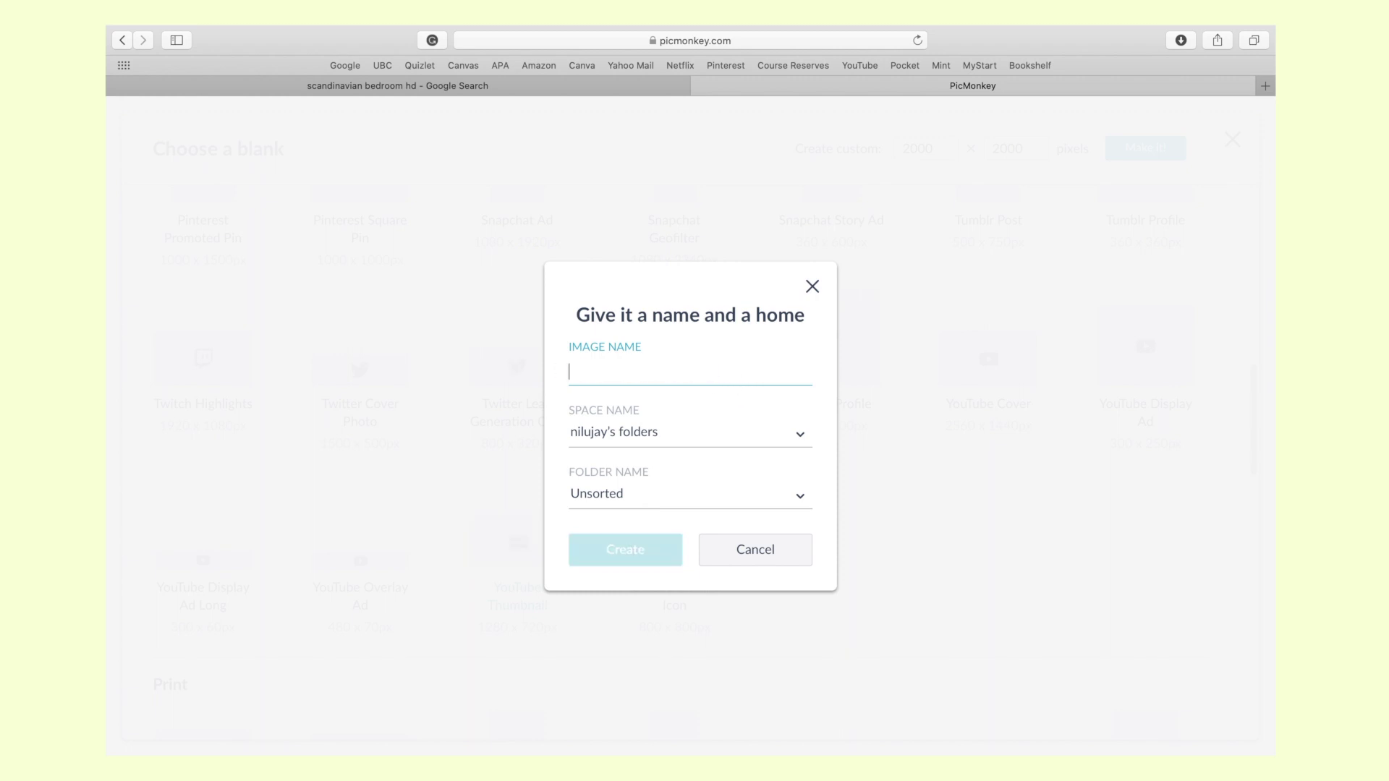
type("room makeover")
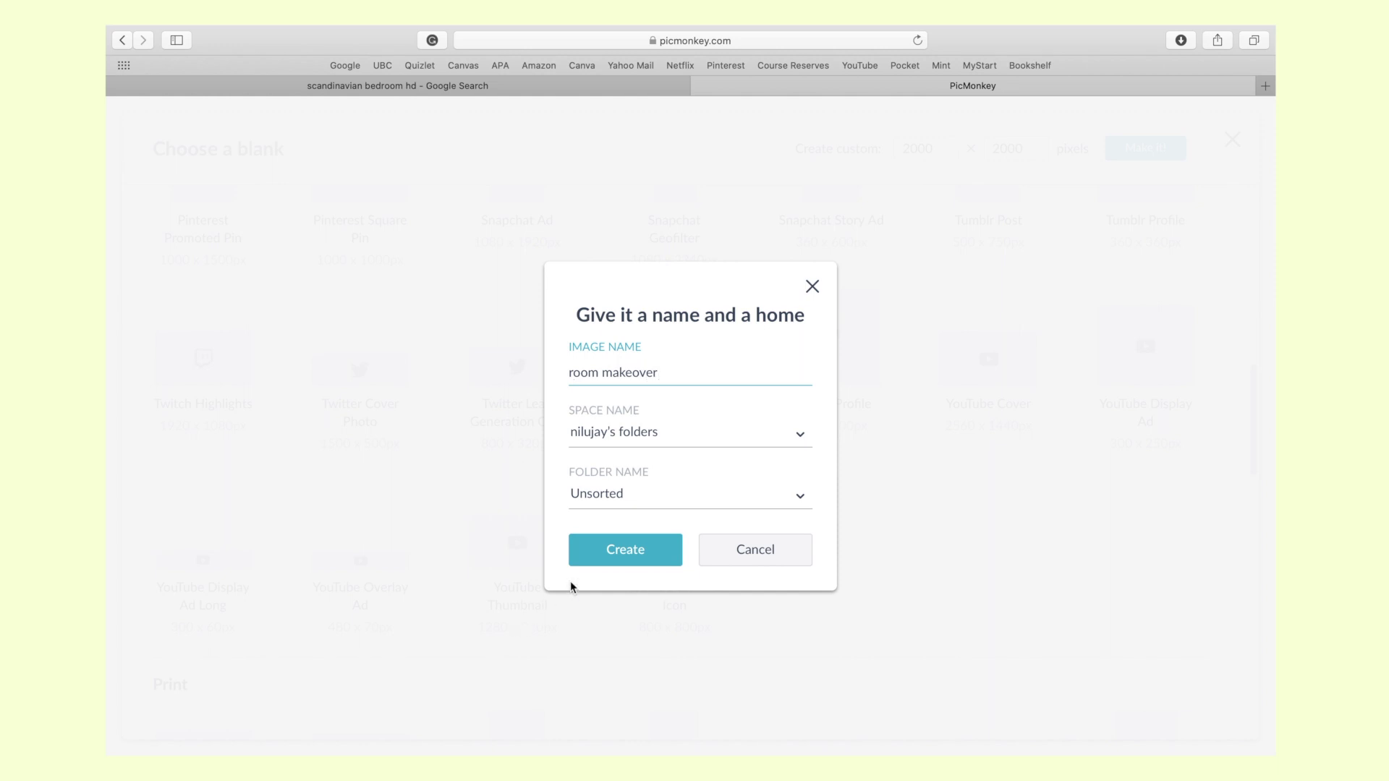
left_click(611, 557)
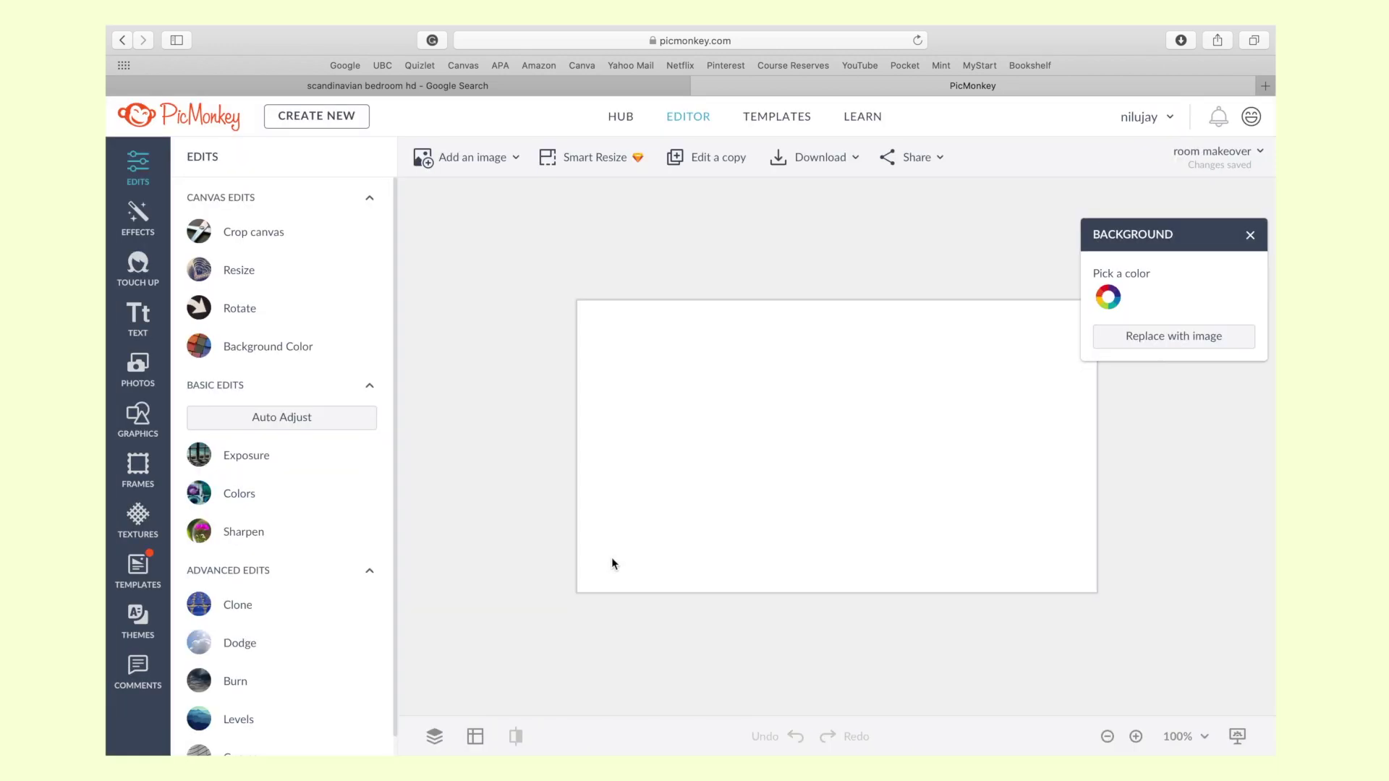
Step: Place the "pink room" image file from the desktop onto the blank thumbnail canvas
mouse_move(1142, 30)
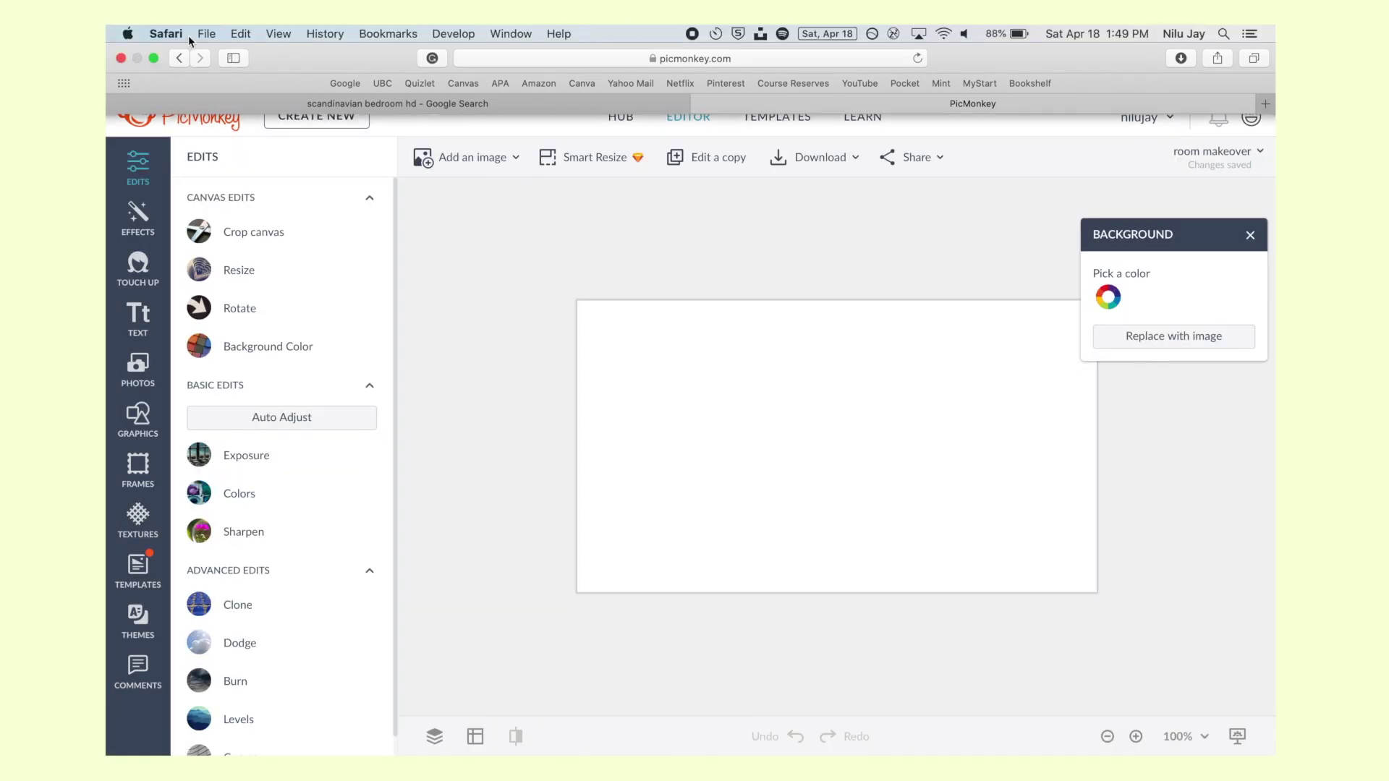
left_click(153, 58)
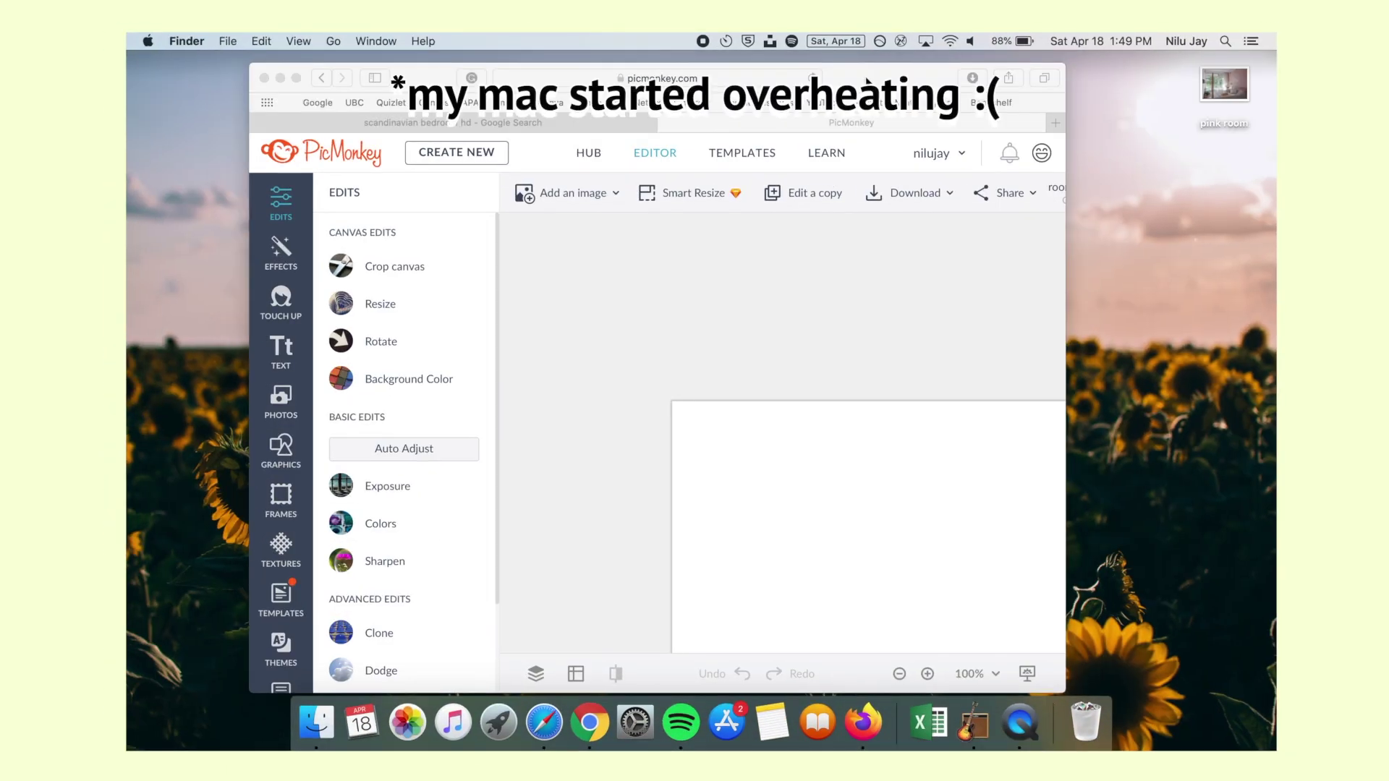
left_click_drag(1249, 78, 943, 483)
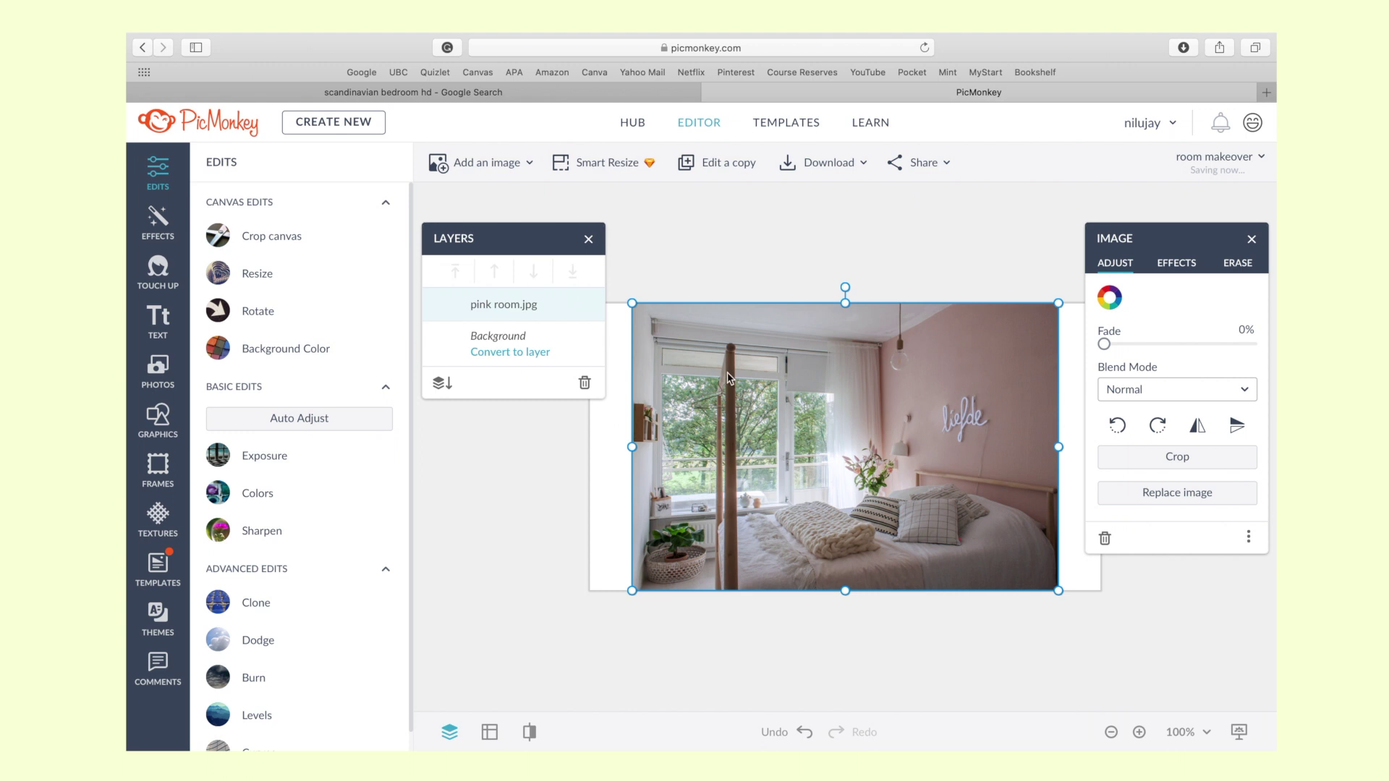
Step: Enlarge the bedroom photo from both upper corners so it covers the full width and height of the canvas
left_click(1252, 239)
left_click(588, 241)
left_click(628, 307)
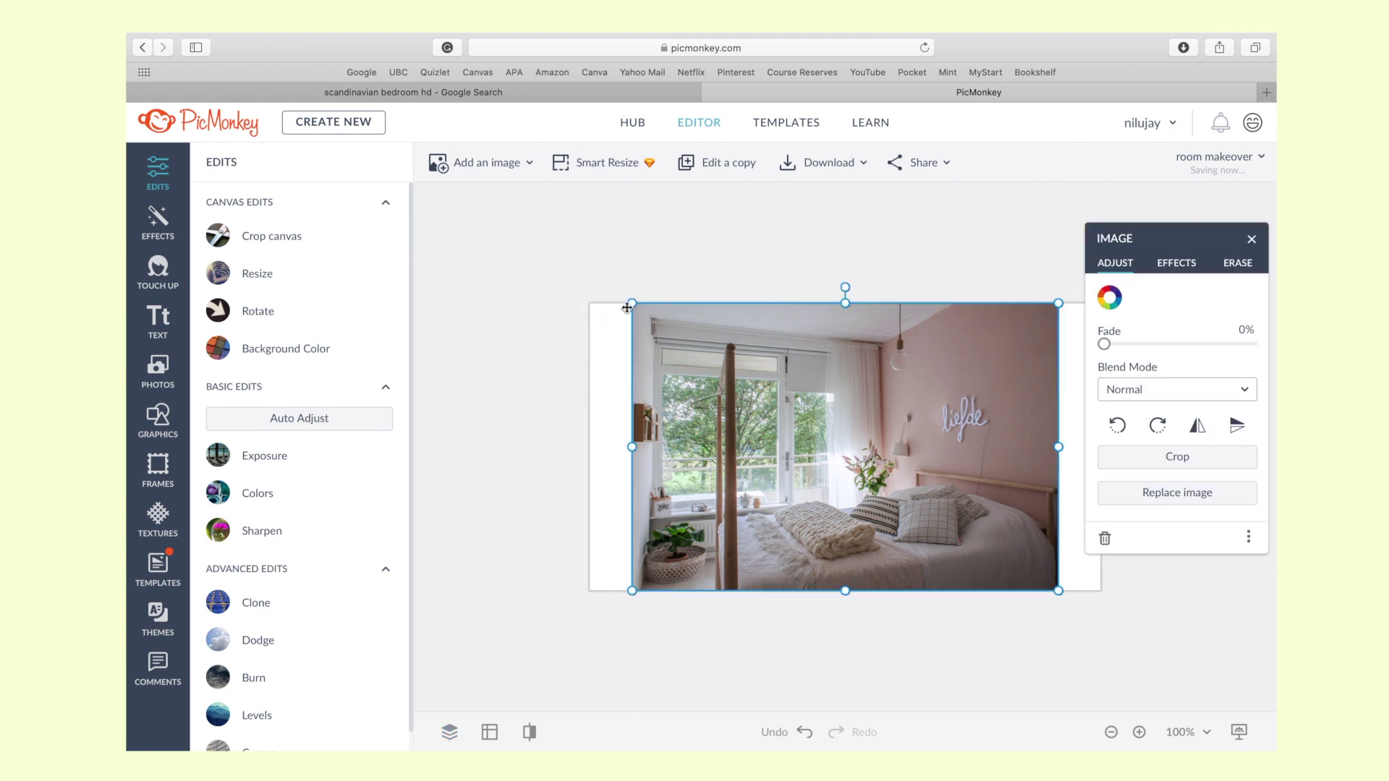
left_click_drag(629, 304, 588, 276)
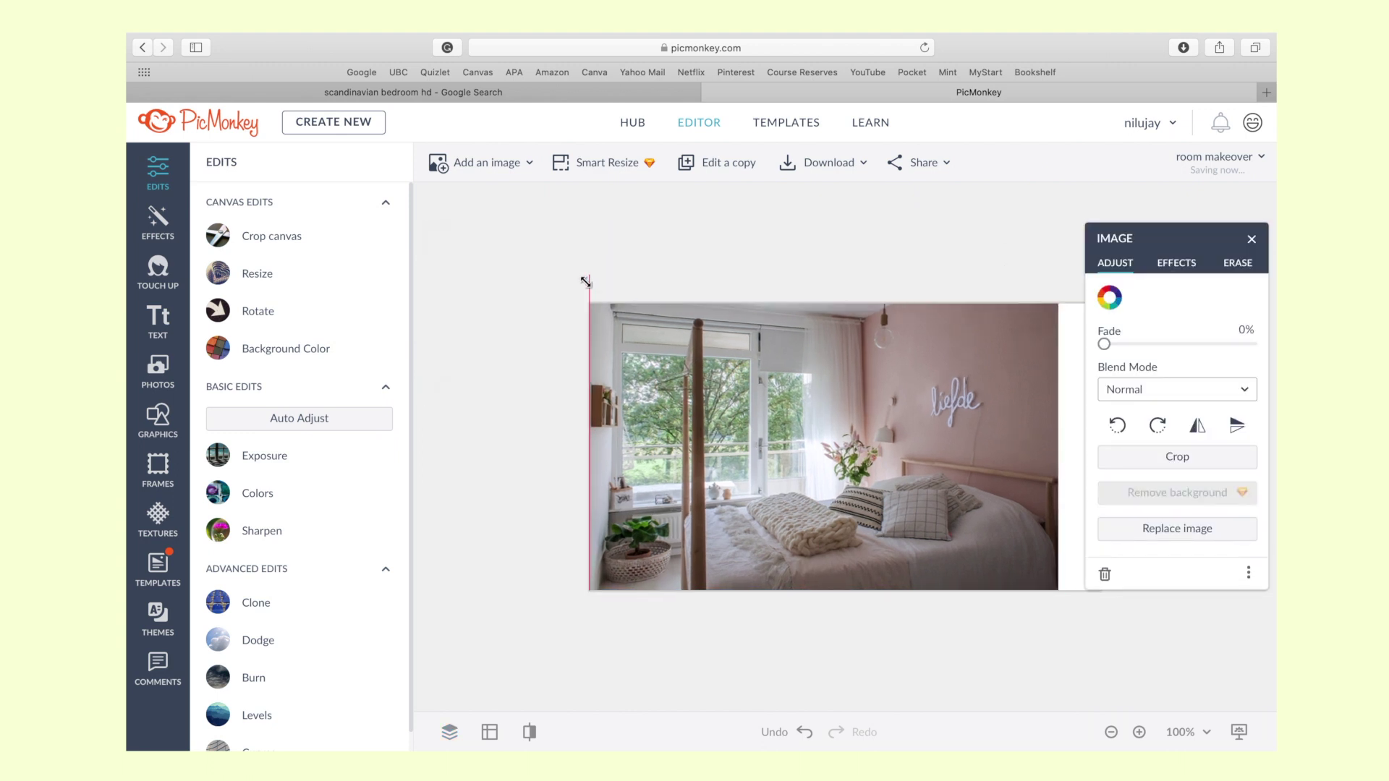
left_click(1253, 243)
left_click(1052, 287)
left_click_drag(1059, 275, 1101, 247)
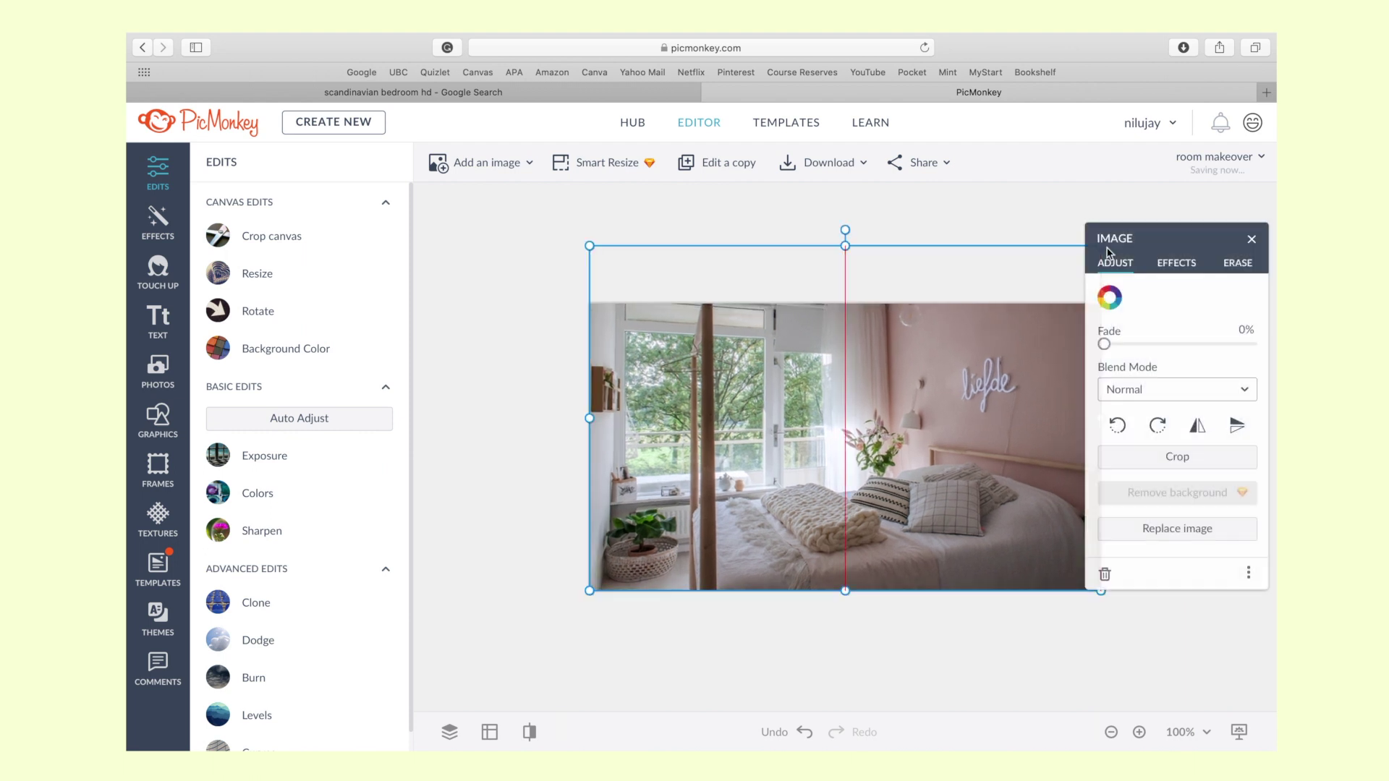
left_click(1251, 239)
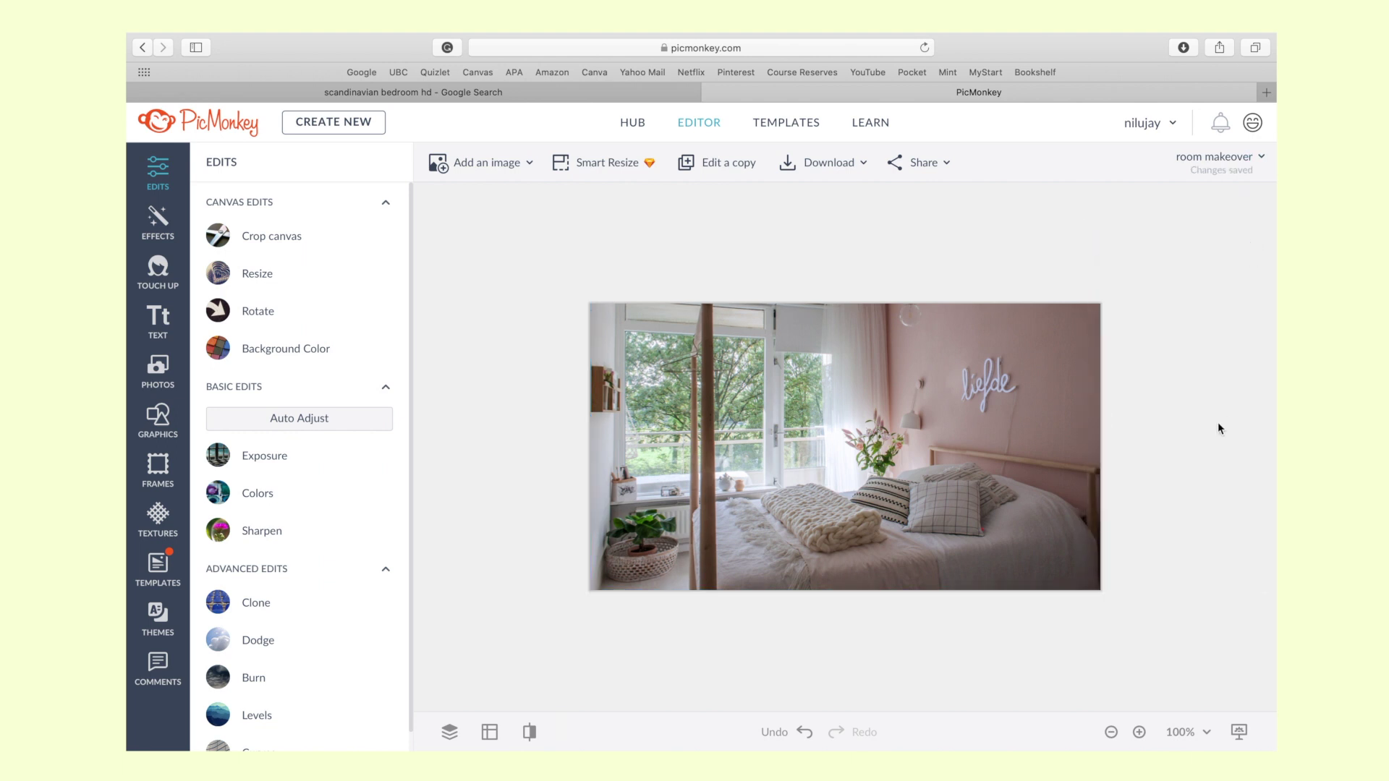
Step: Add a text box reading "room makeover" over the bedroom photo
left_click(157, 320)
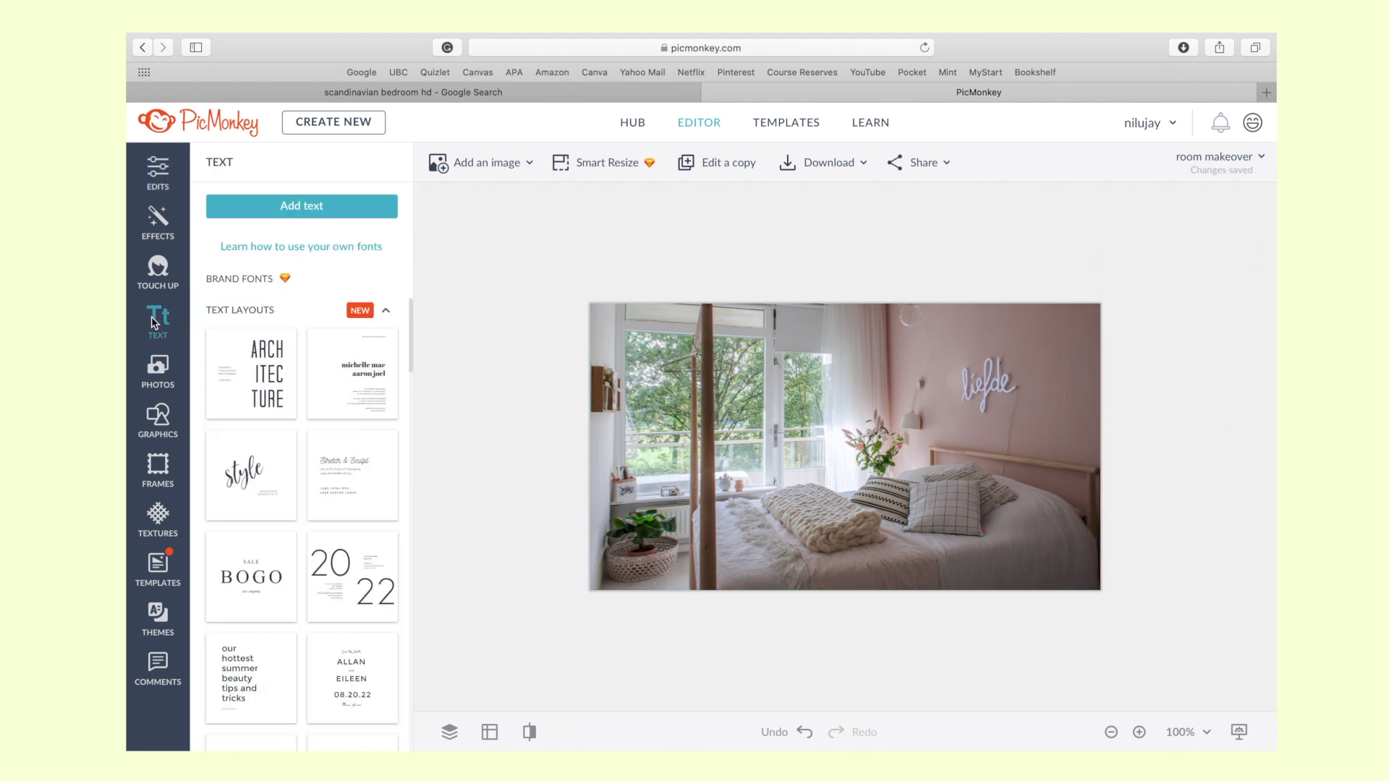
left_click(330, 210)
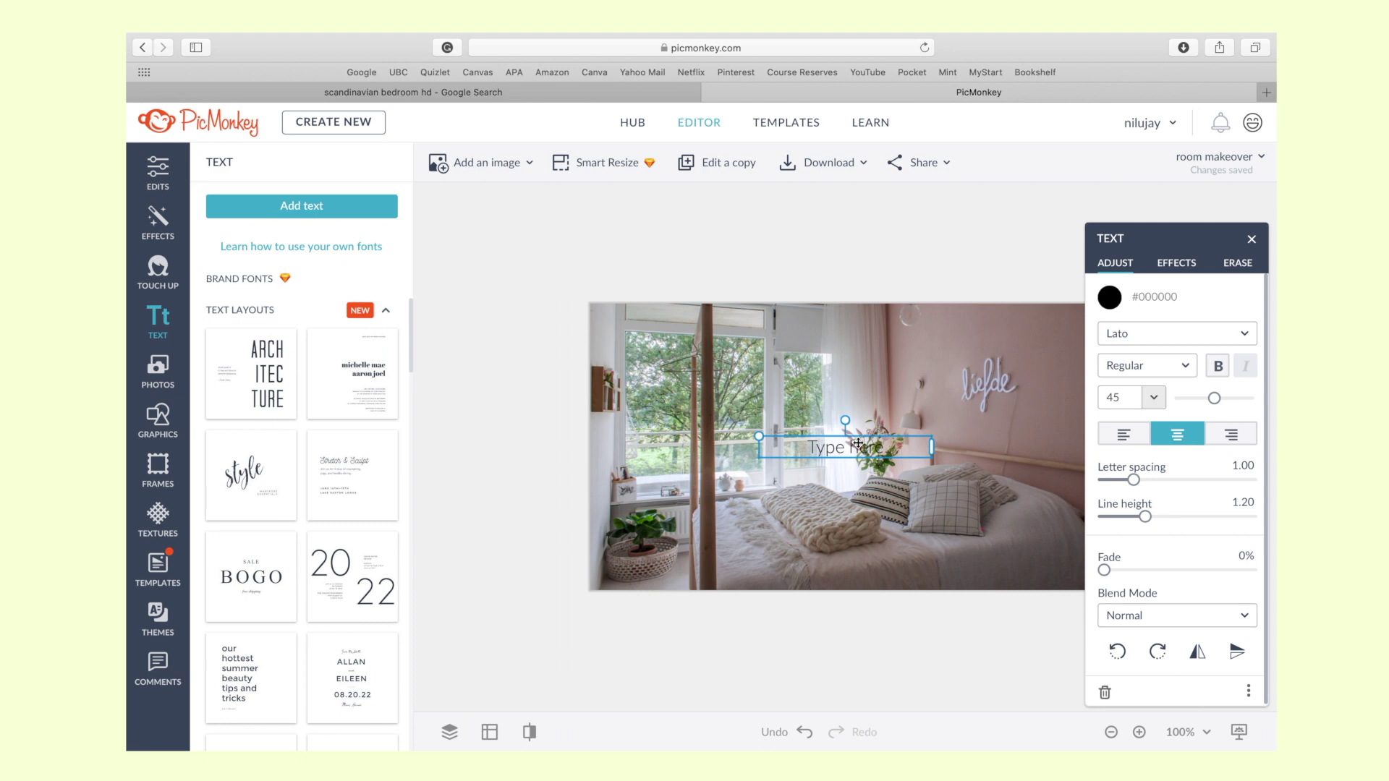
double_click(840, 447)
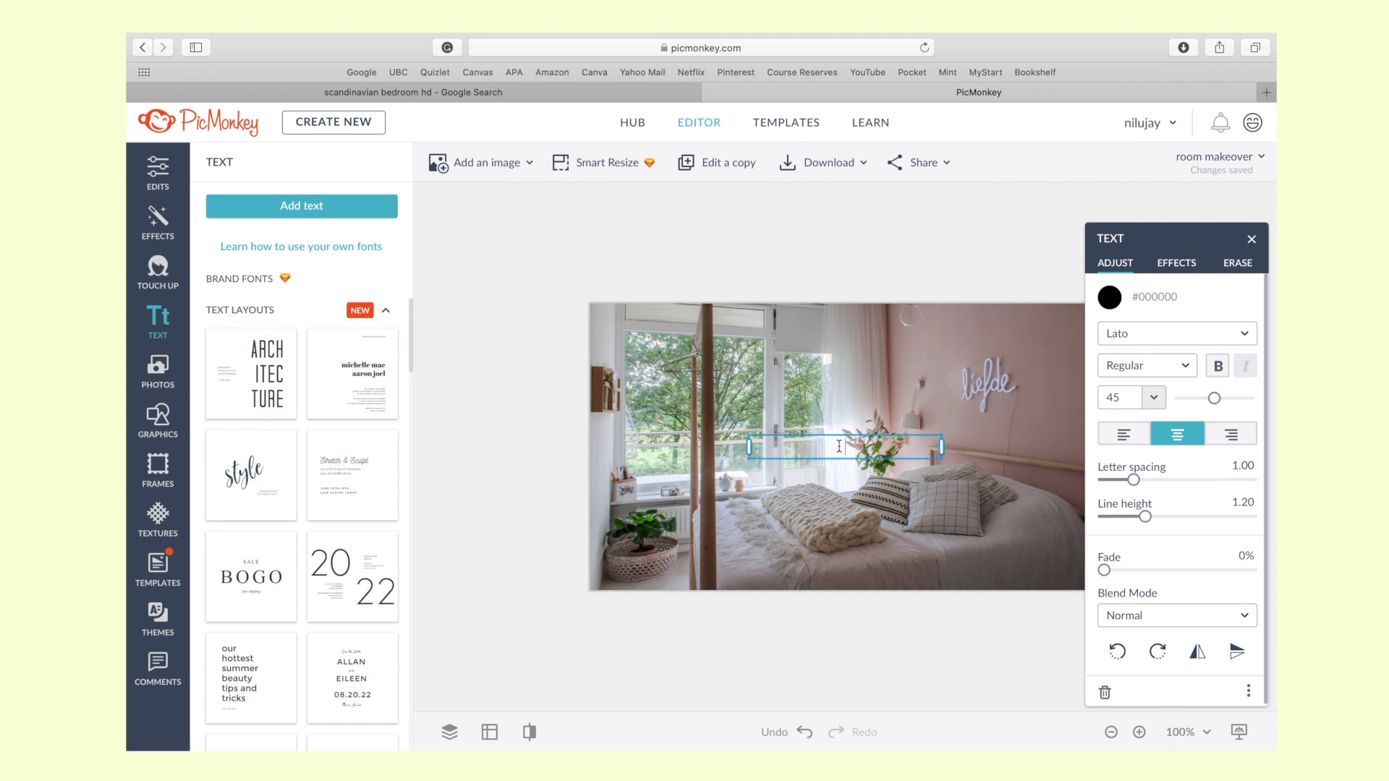
type("room makeover")
Step: Change the color of the whole "room makeover" text to white, #FFFFFF
left_click_drag(906, 446, 776, 442)
left_click(1110, 298)
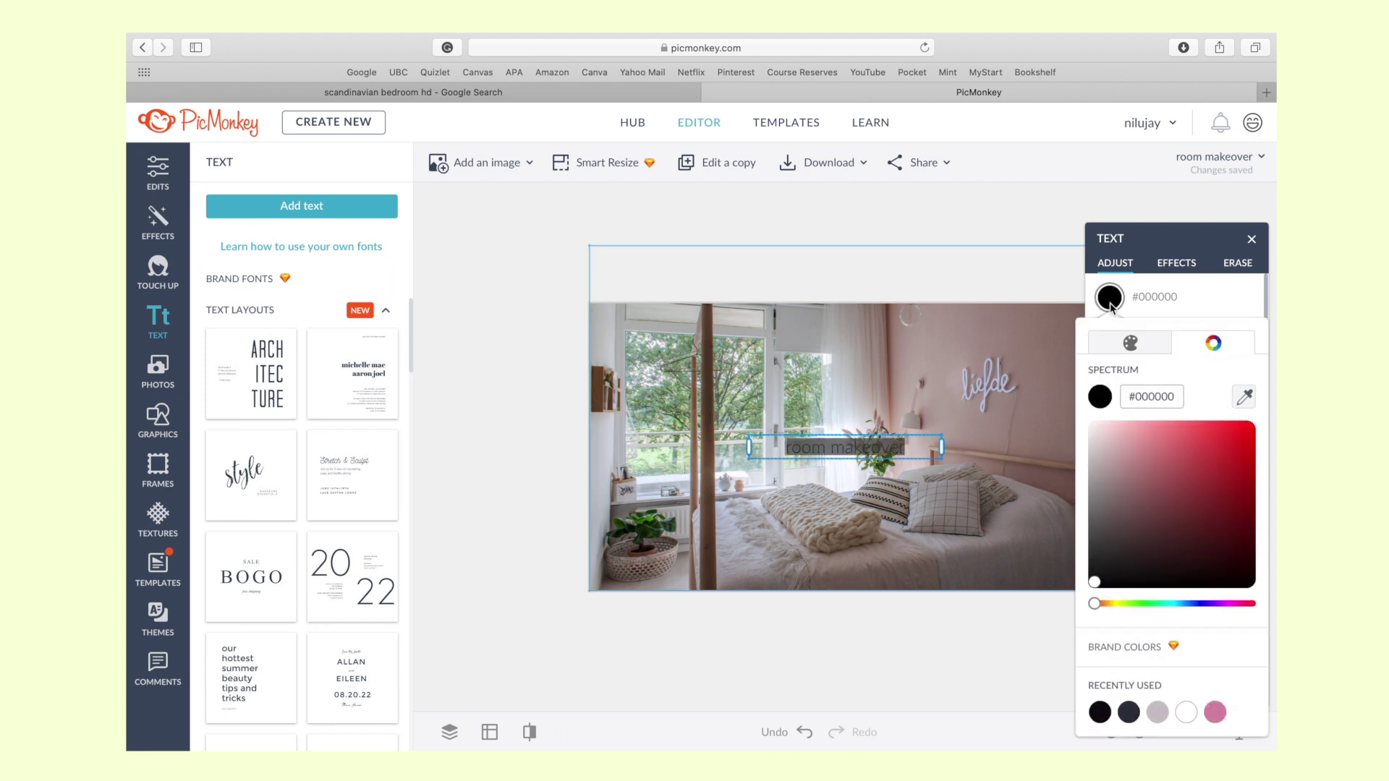
left_click(1185, 717)
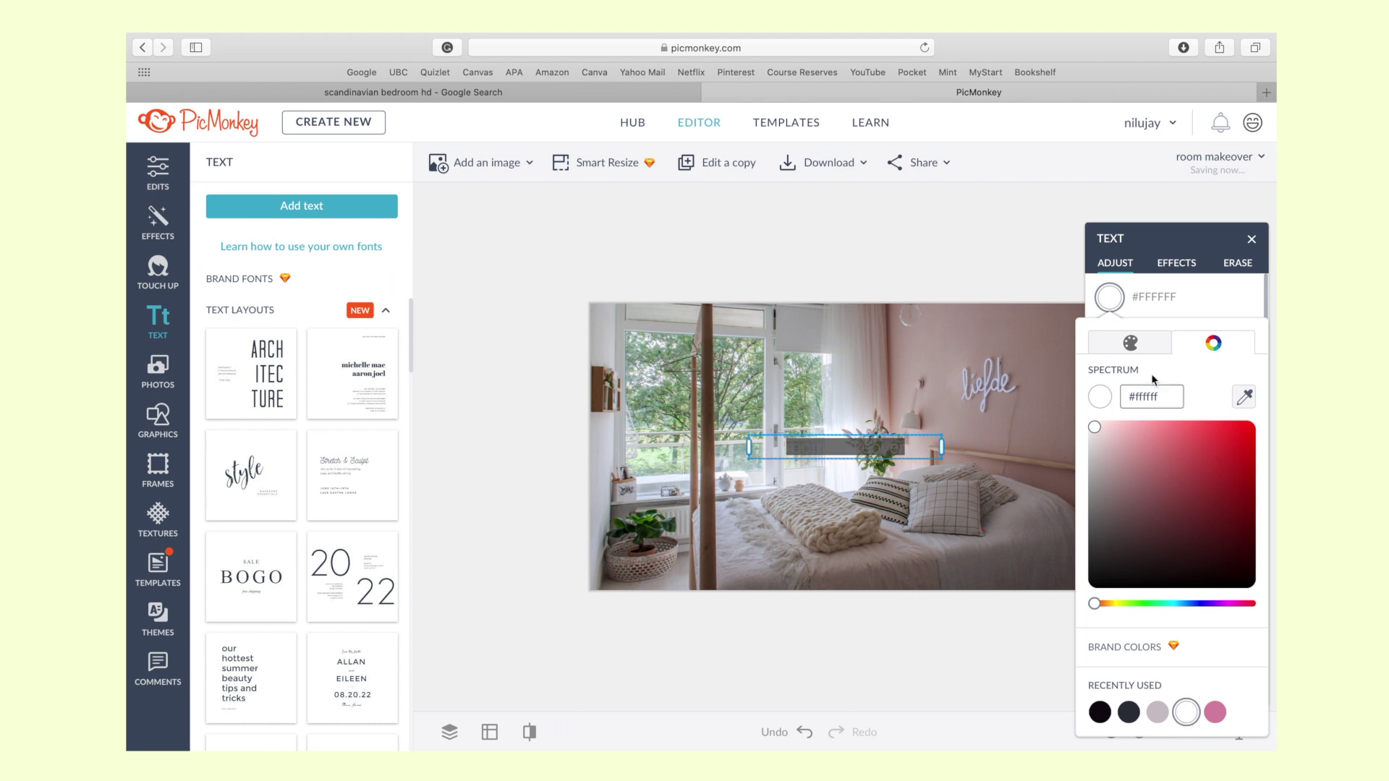
left_click(1017, 249)
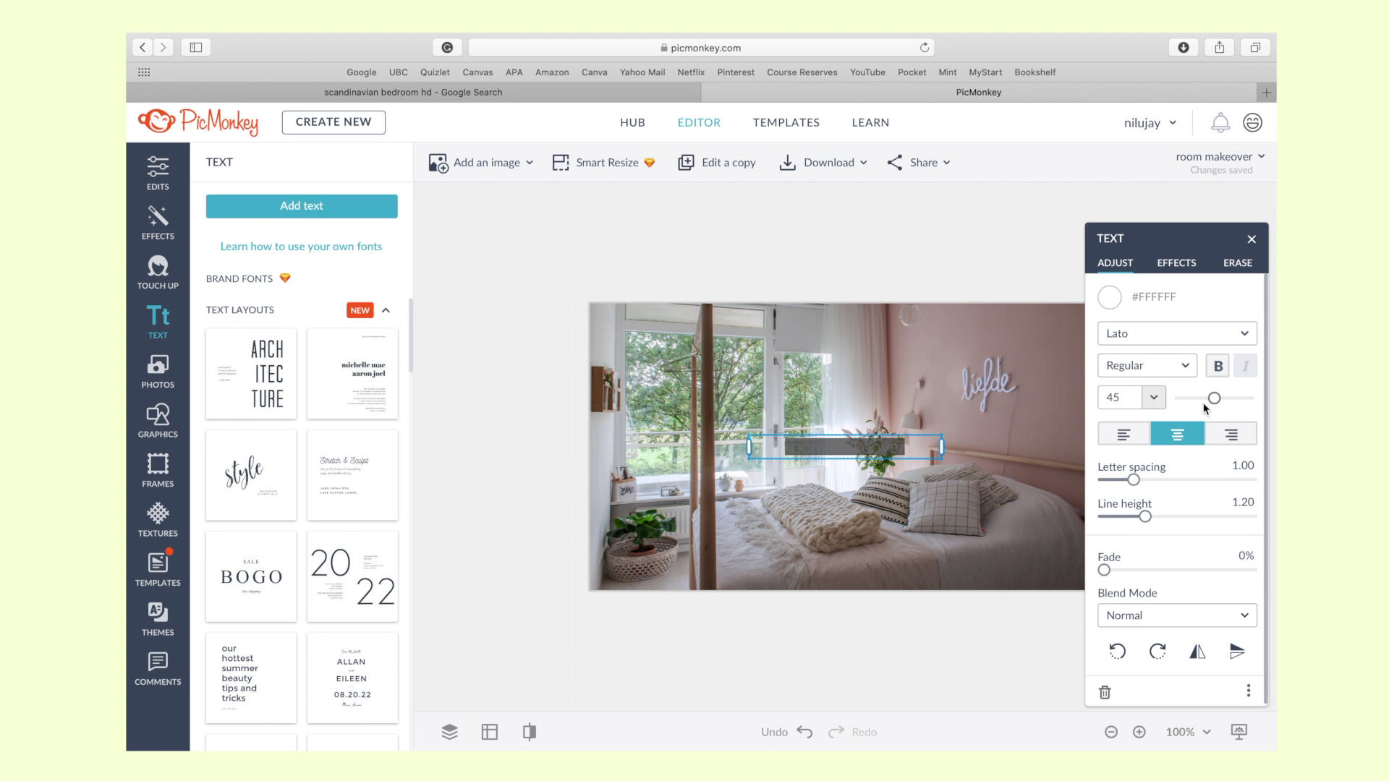
Step: Give the title text a near-black #0d0811 outline with thickness 4 and intensity 22
left_click(1167, 267)
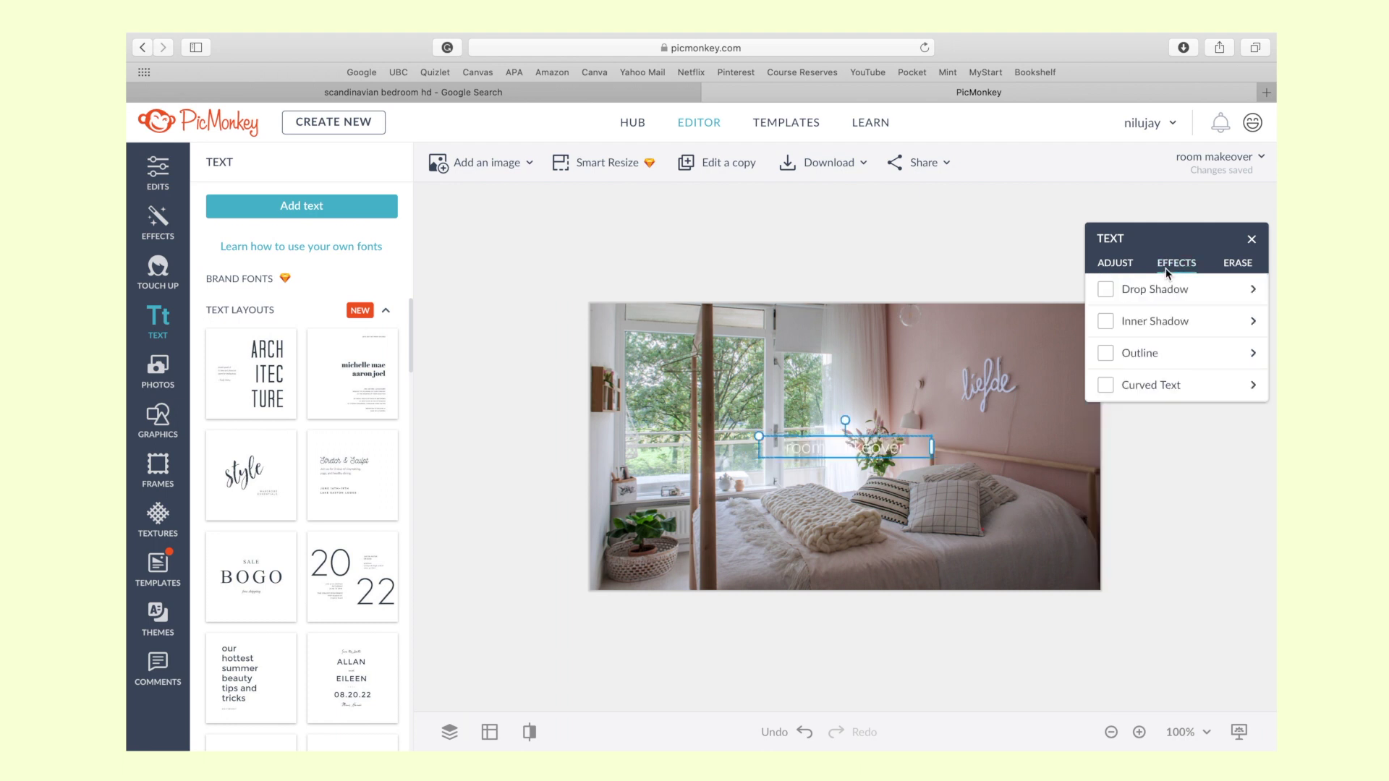
left_click(1105, 355)
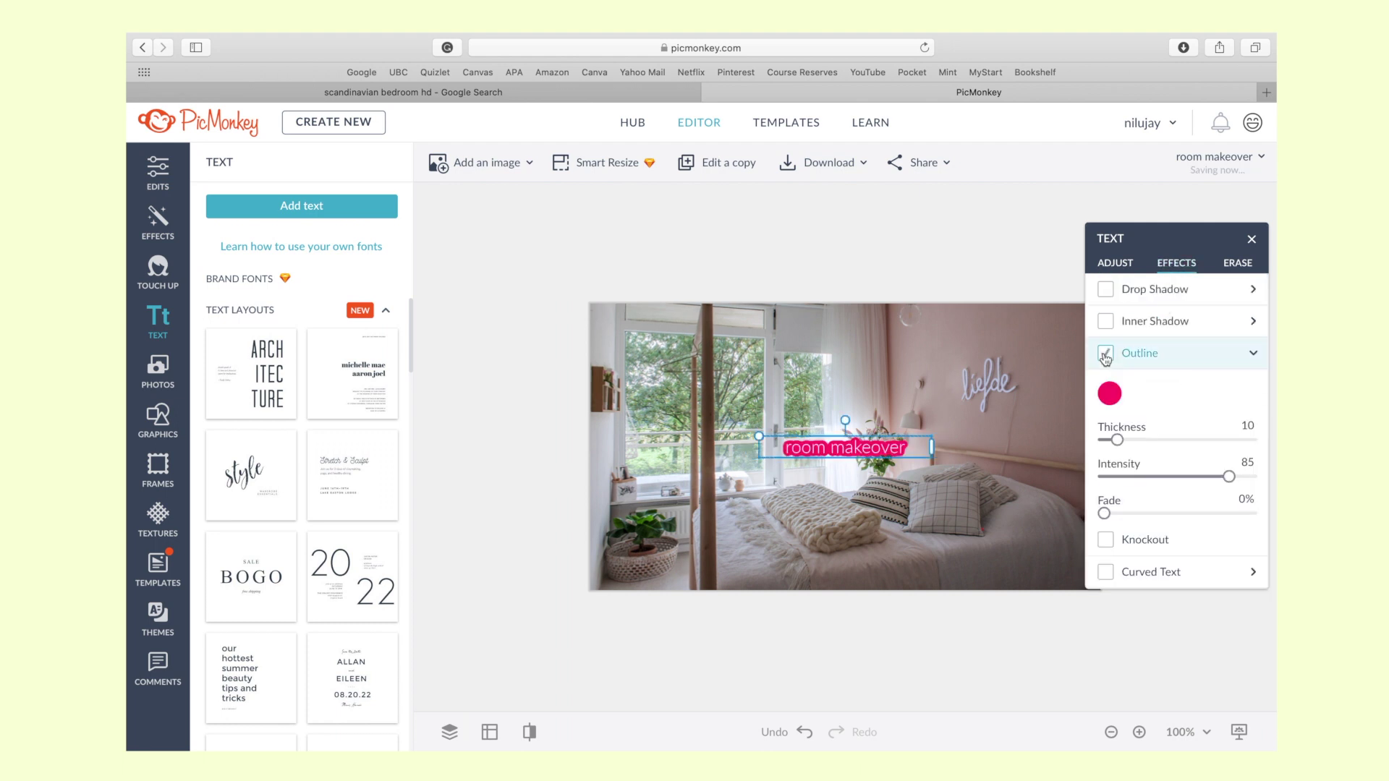
left_click(1112, 397)
left_click(979, 719)
left_click(951, 719)
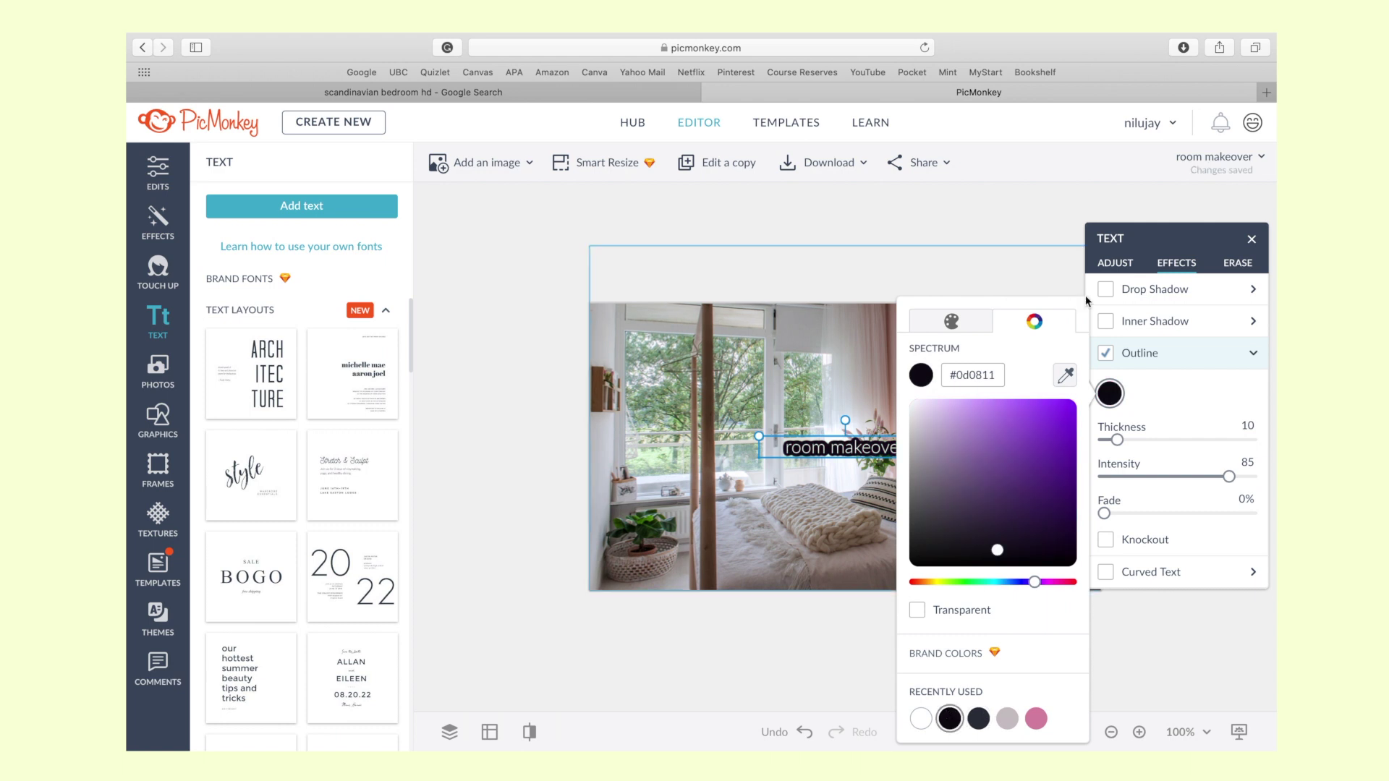
left_click(1057, 201)
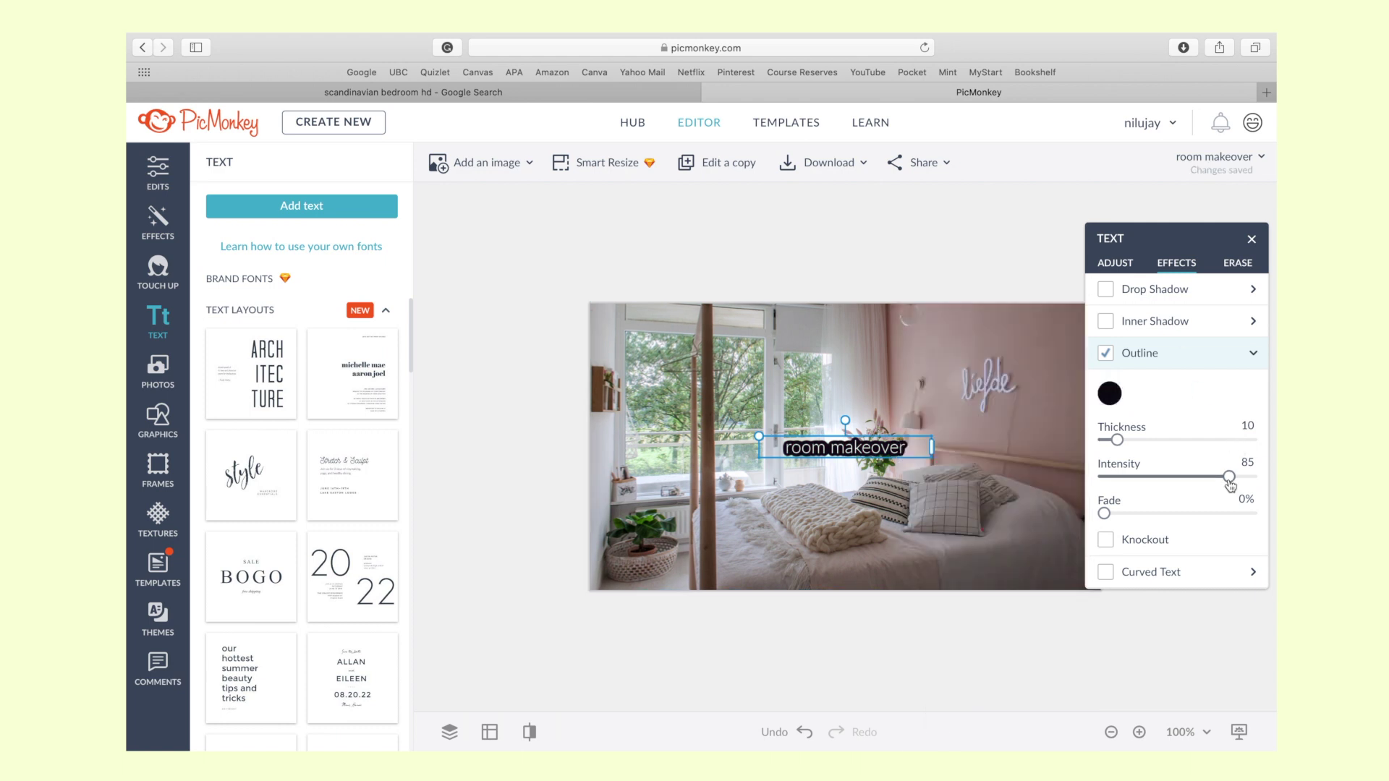
left_click_drag(1229, 476, 1107, 442)
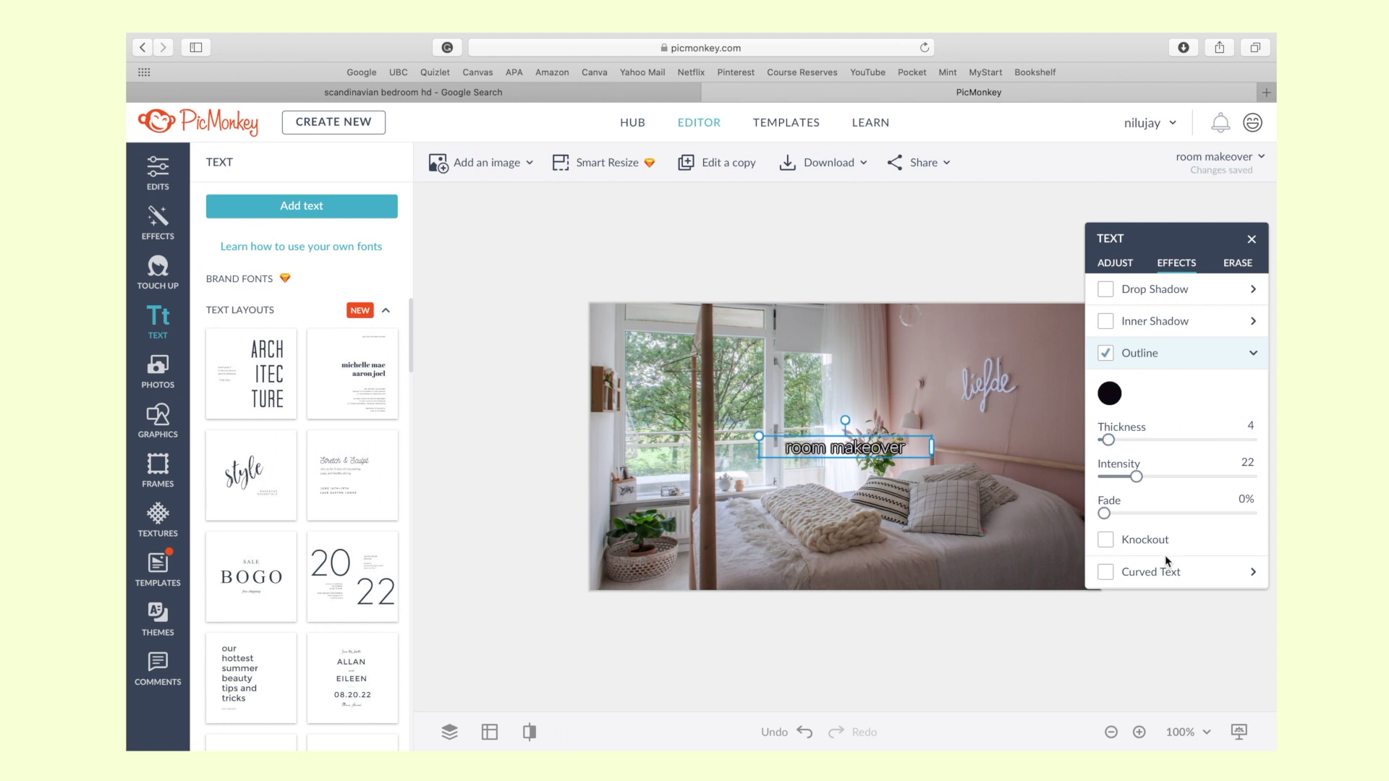
Step: Curve the title text along an Arc with a curvature of 28%
left_click(1106, 572)
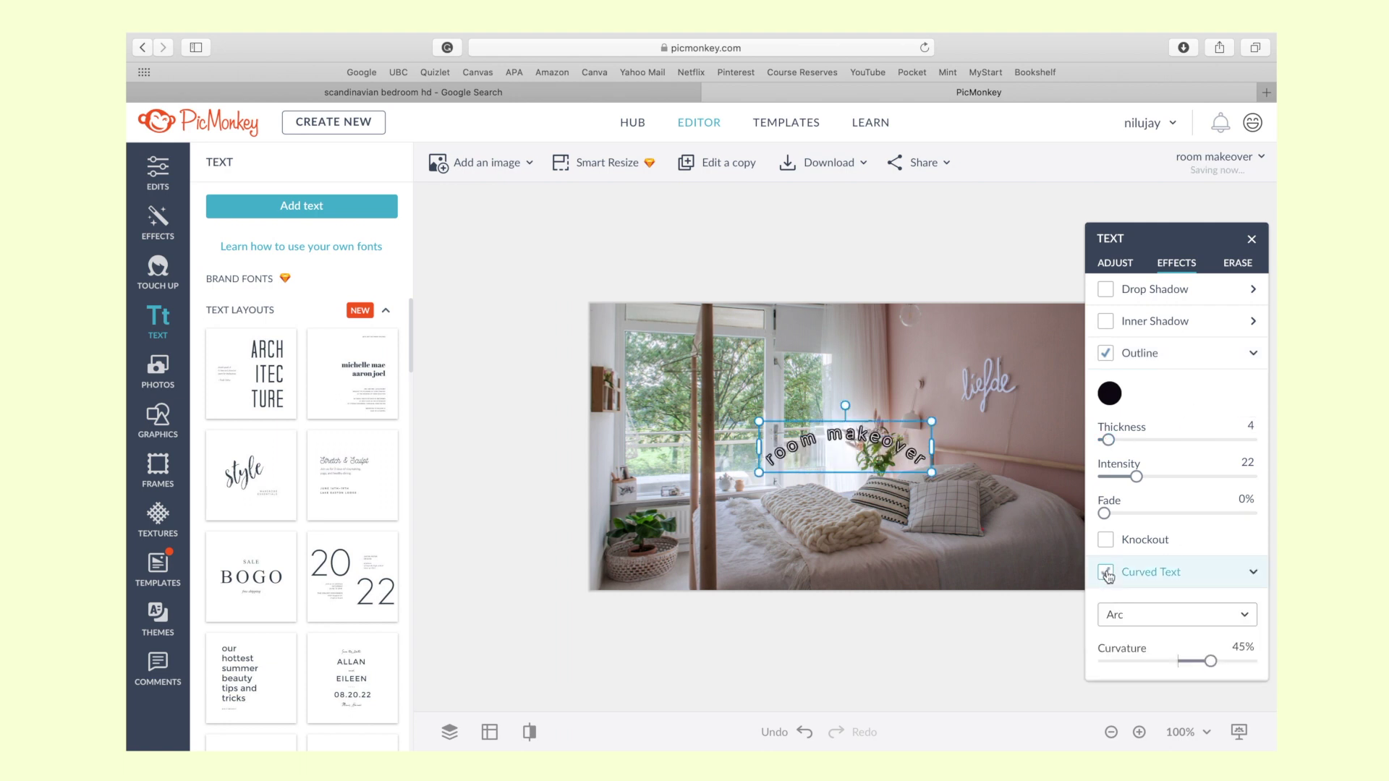
left_click(1238, 622)
left_click(1218, 638)
mouse_move(1213, 661)
left_mouse_down()
mouse_move(1156, 663)
mouse_move(1200, 661)
left_mouse_up()
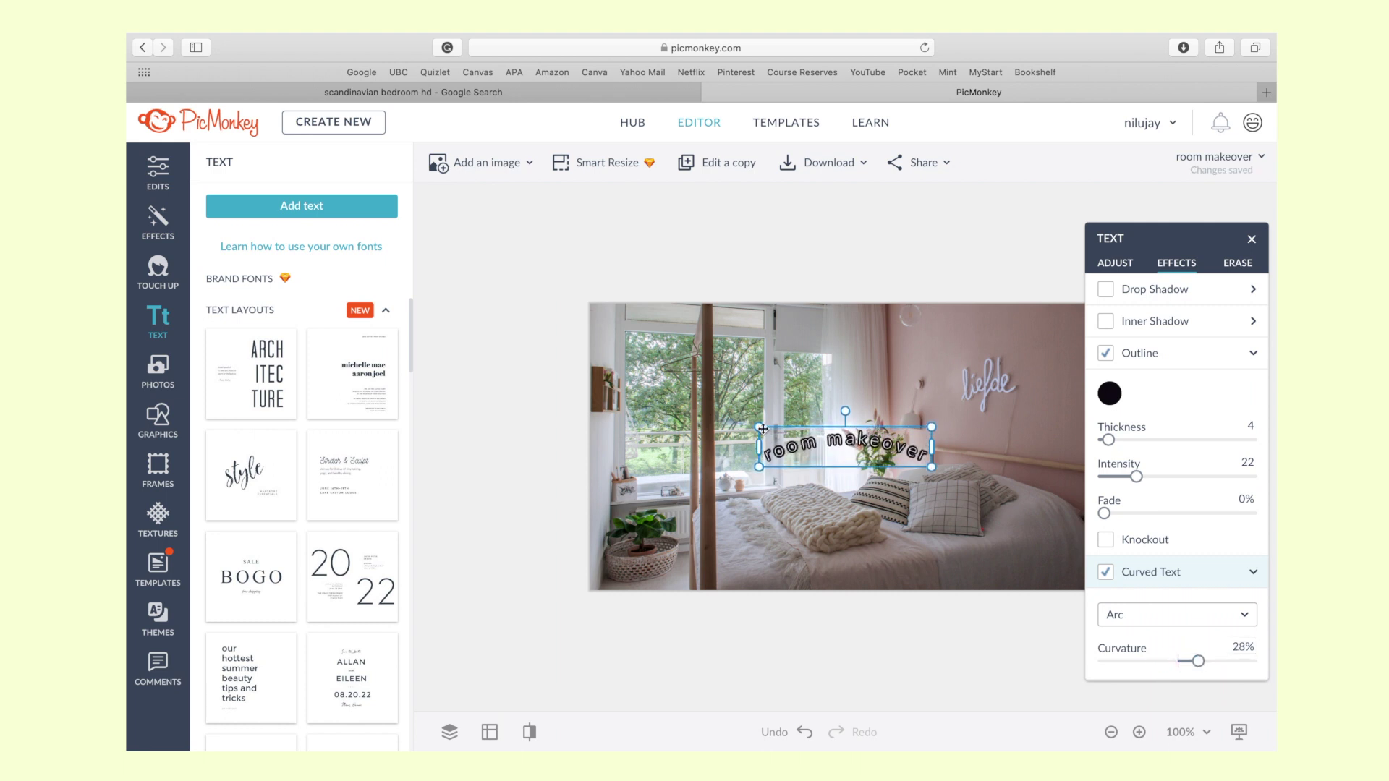
Step: Enlarge the title to font size 128 across the photo's width and move it down to the middle of the canvas
left_click_drag(758, 426, 603, 390)
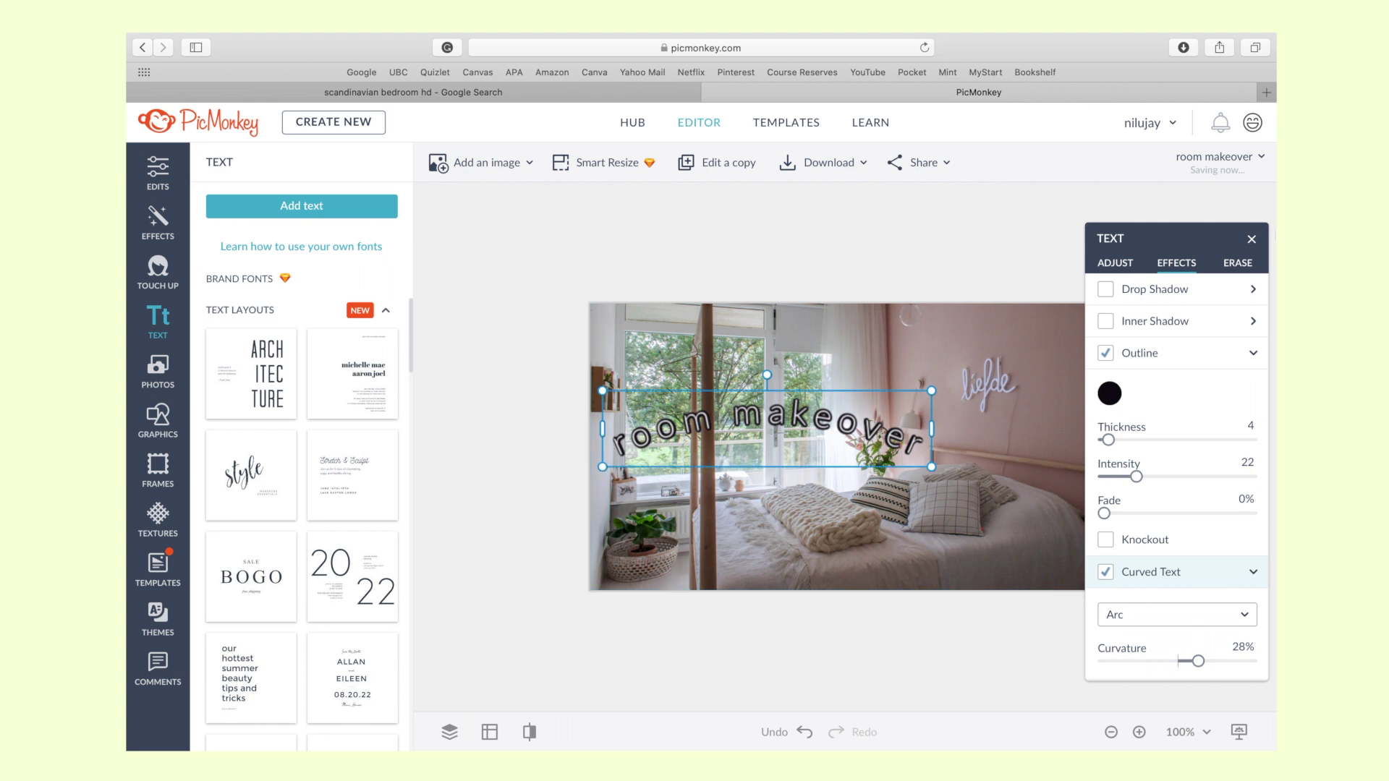
left_click(1252, 239)
left_click(894, 416)
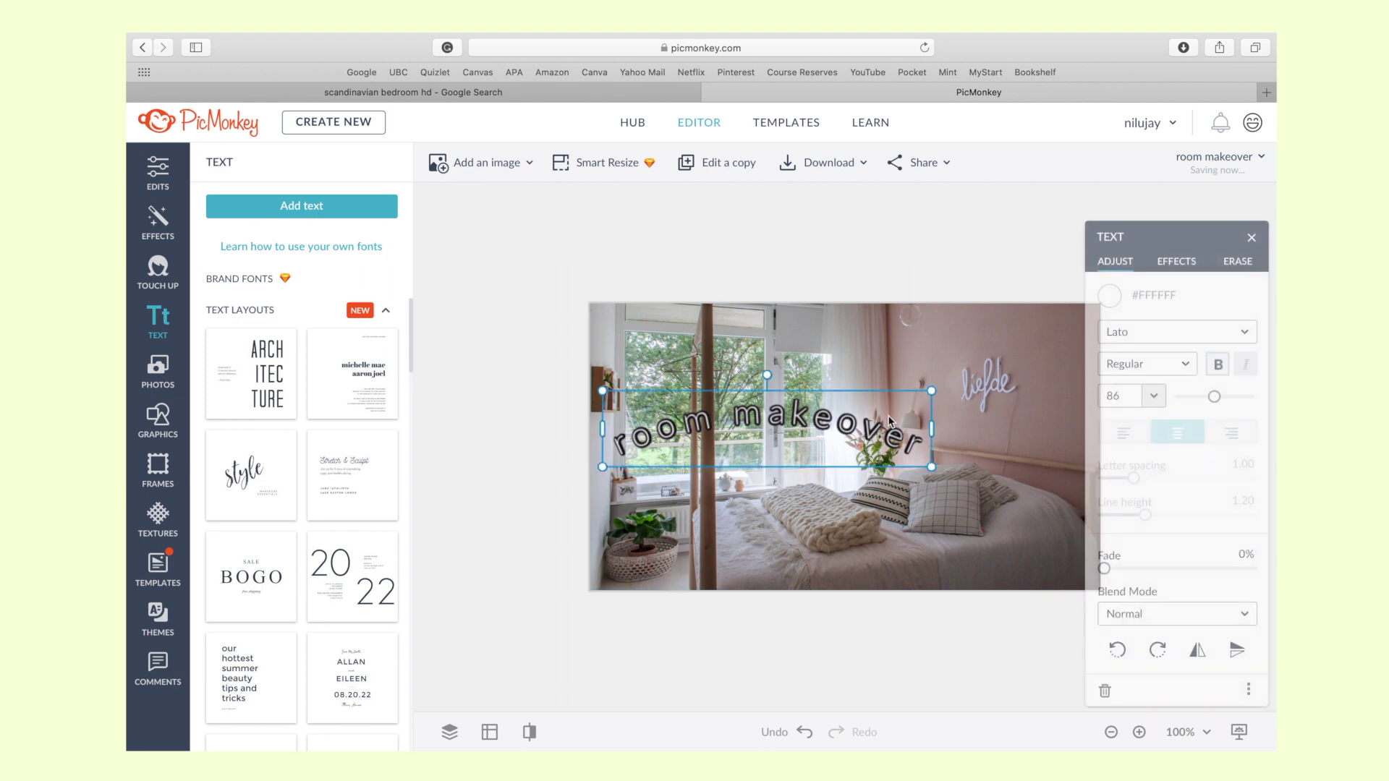
left_click_drag(934, 391, 1105, 331)
left_click(1252, 238)
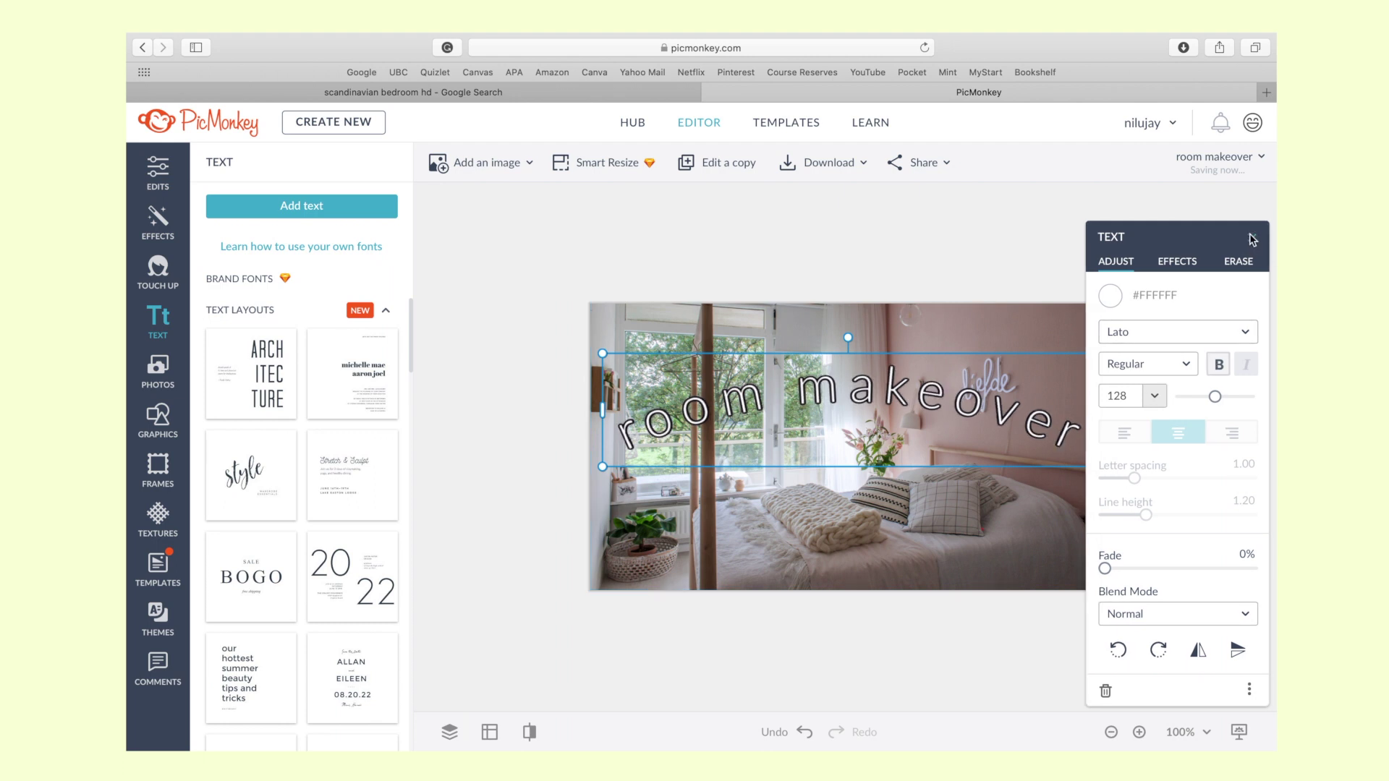
left_click_drag(873, 411, 874, 450)
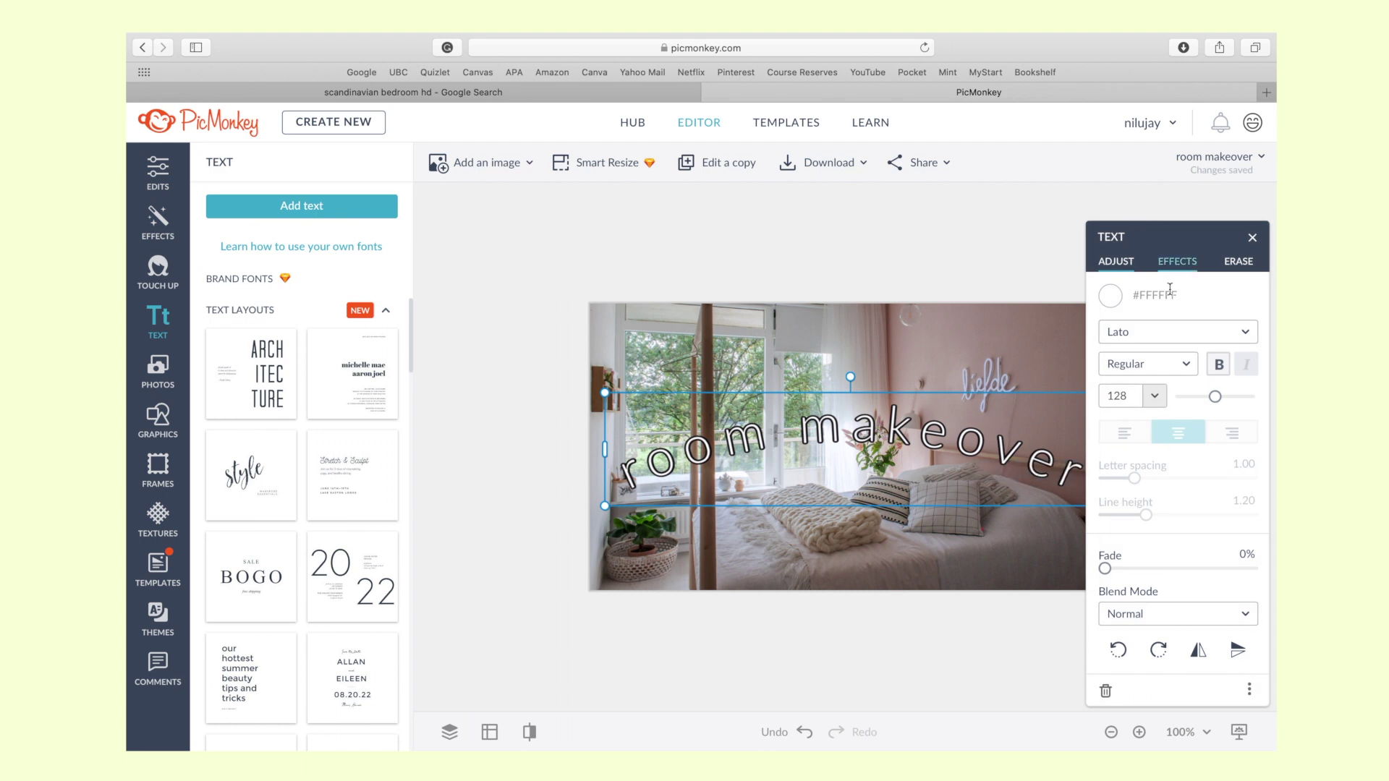
Step: Set the font of the "room makeover" title to Arial and keep the title selected
left_click(1176, 334)
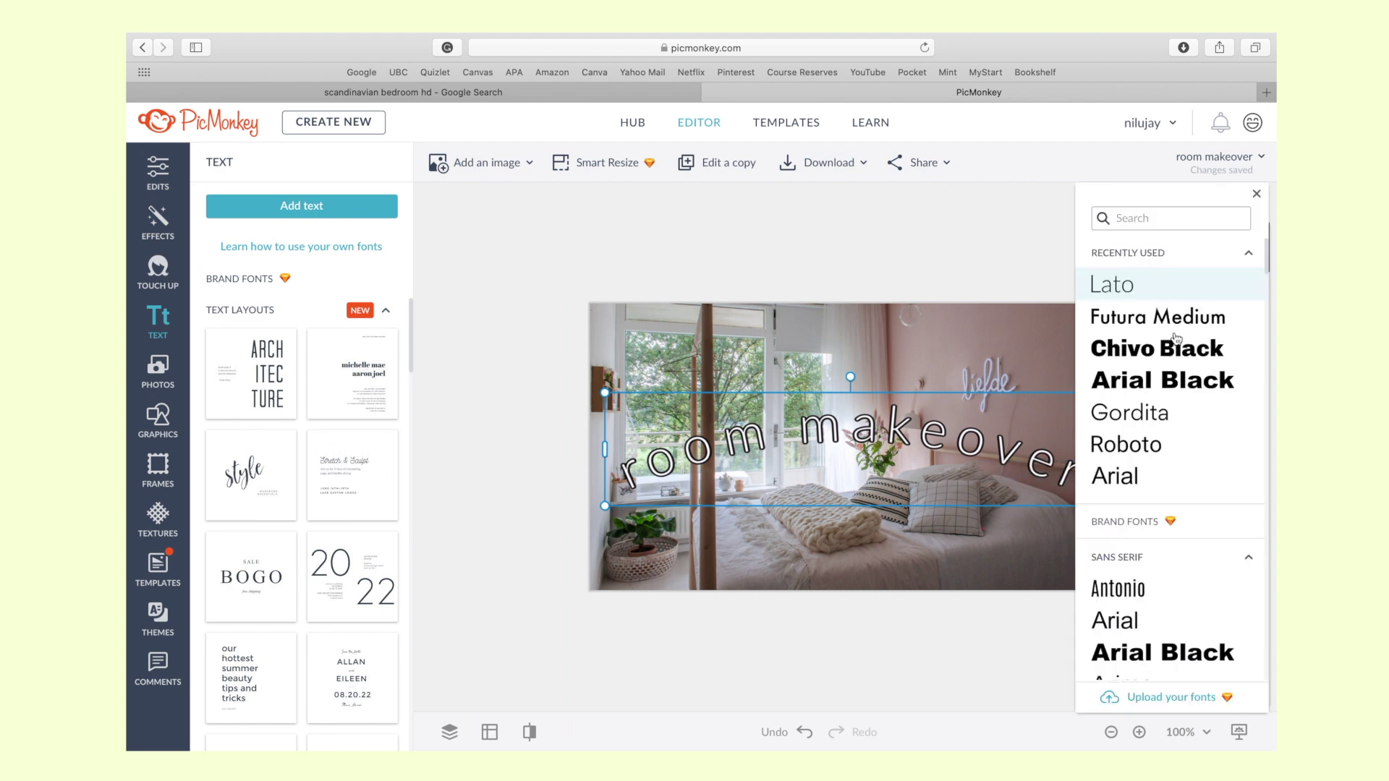
left_click(1123, 477)
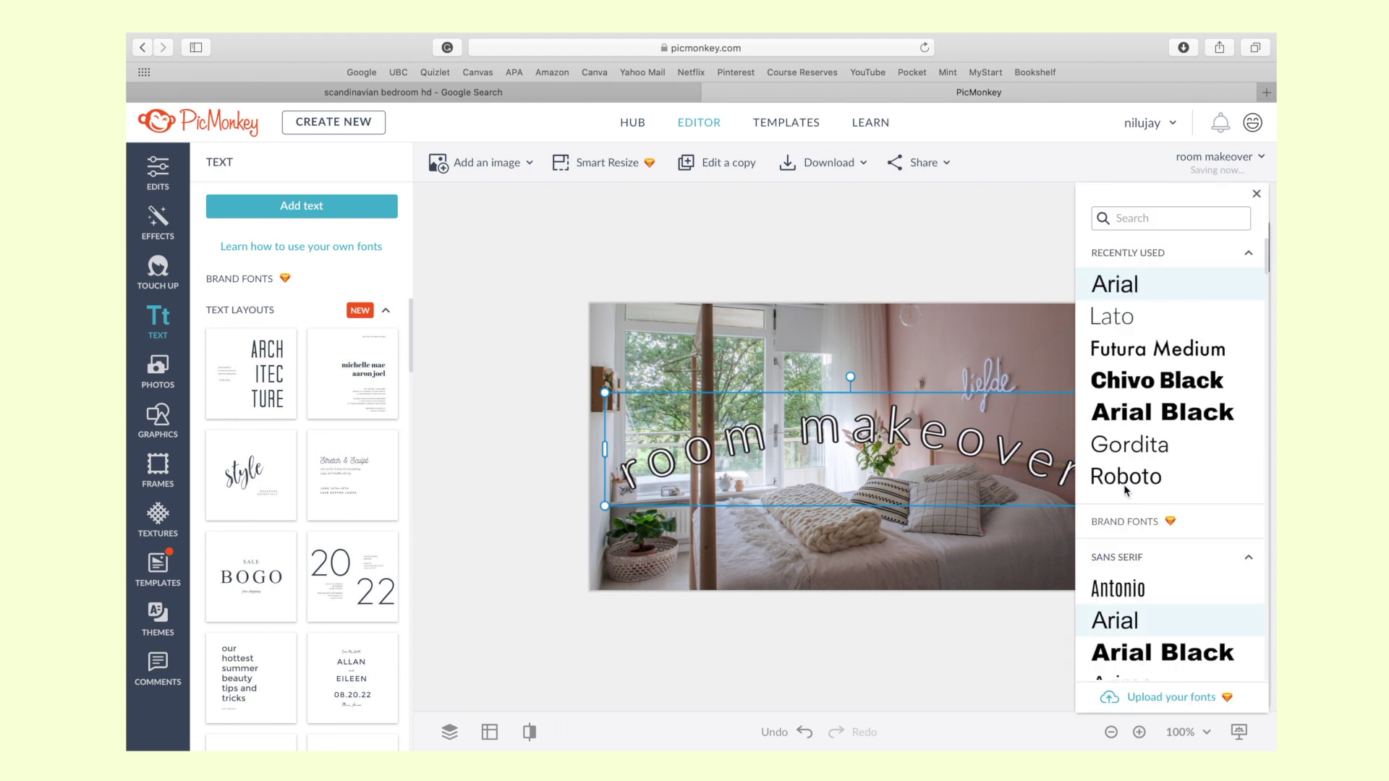
left_click(967, 216)
left_click(975, 258)
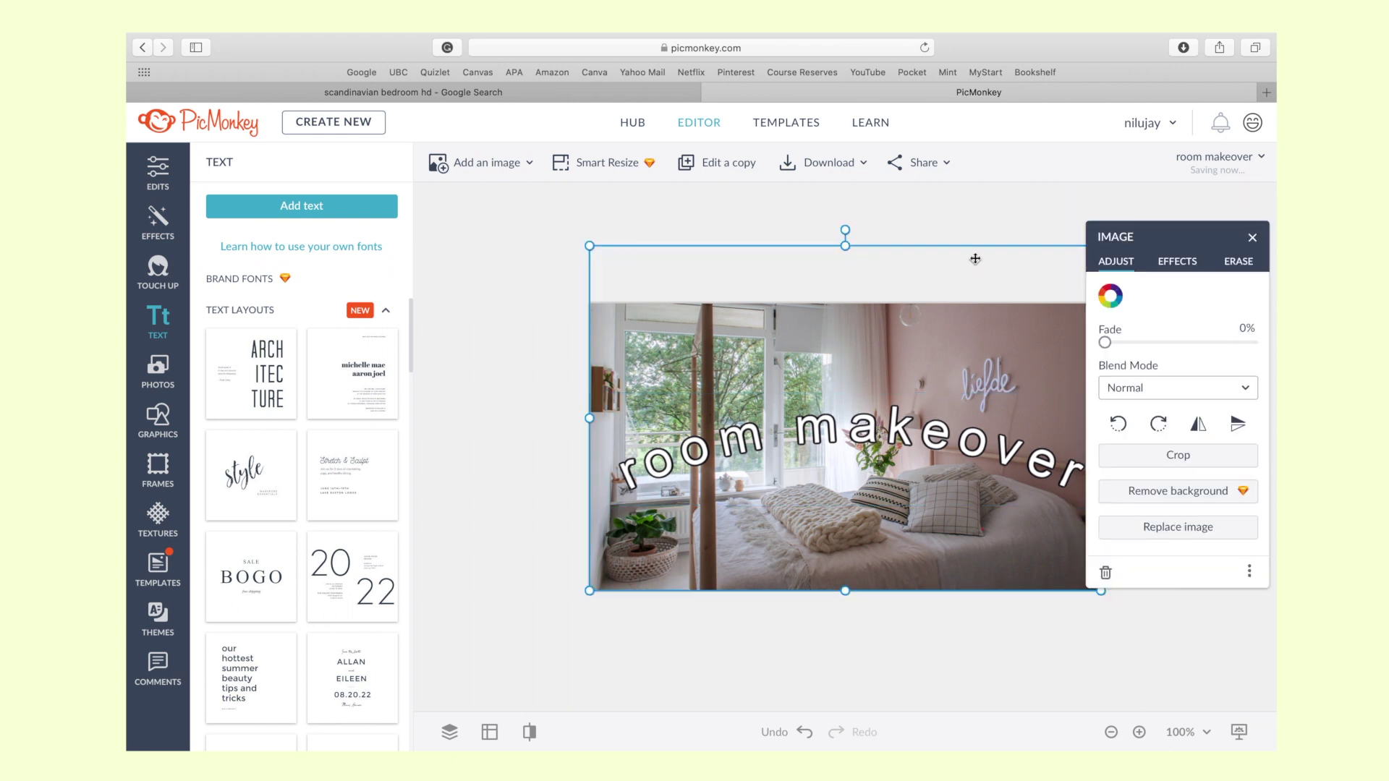
left_click(538, 487)
left_click(952, 420)
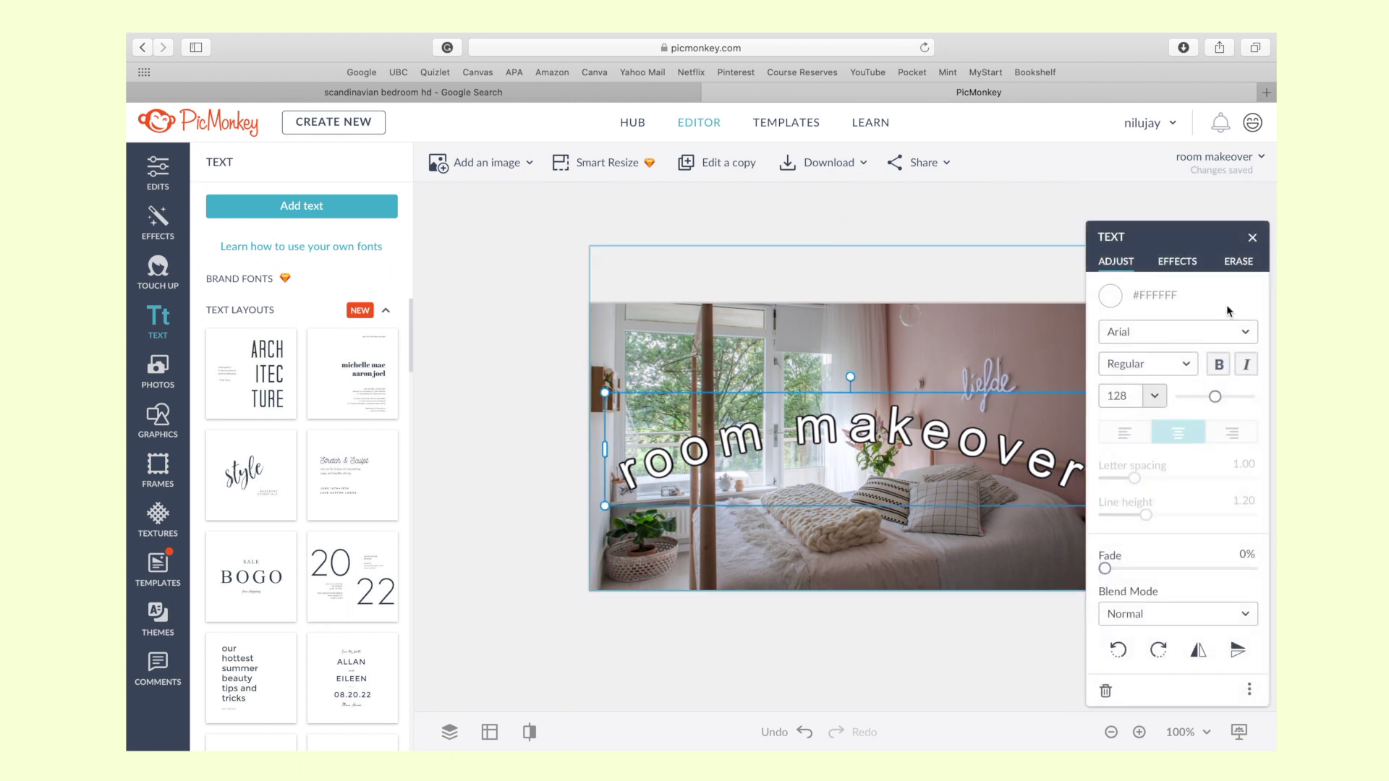
Step: Remove the curved effect from the title and set its letter spacing to 1.20
left_click(1176, 260)
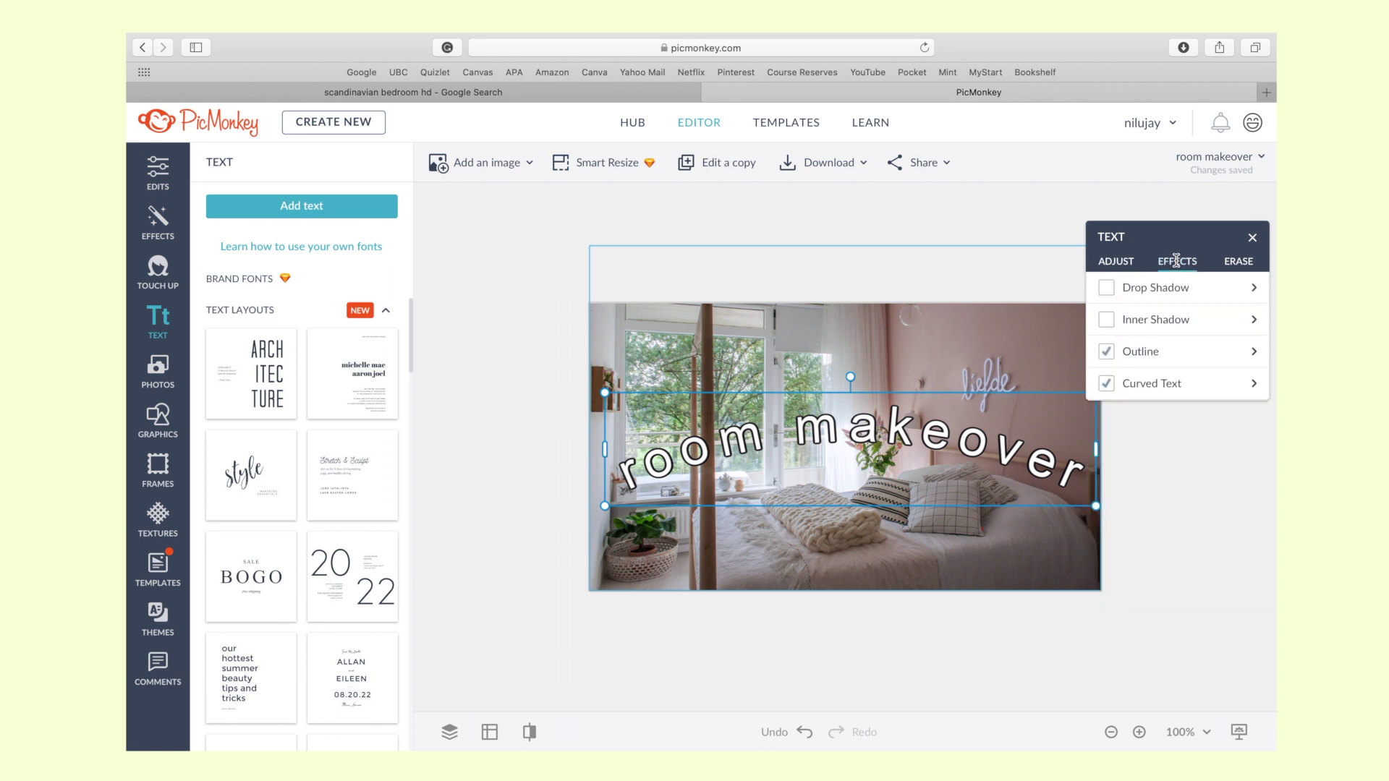
left_click(1107, 384)
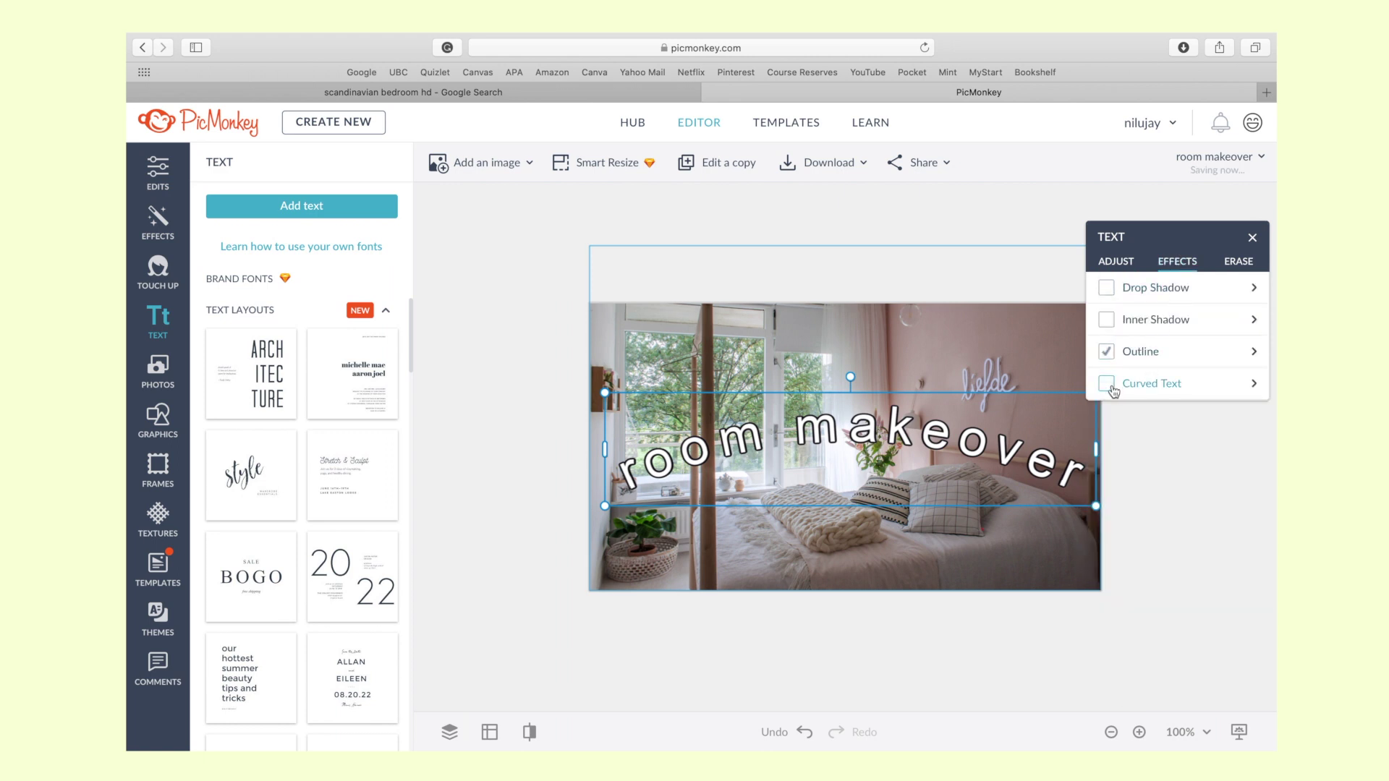
left_click(1129, 271)
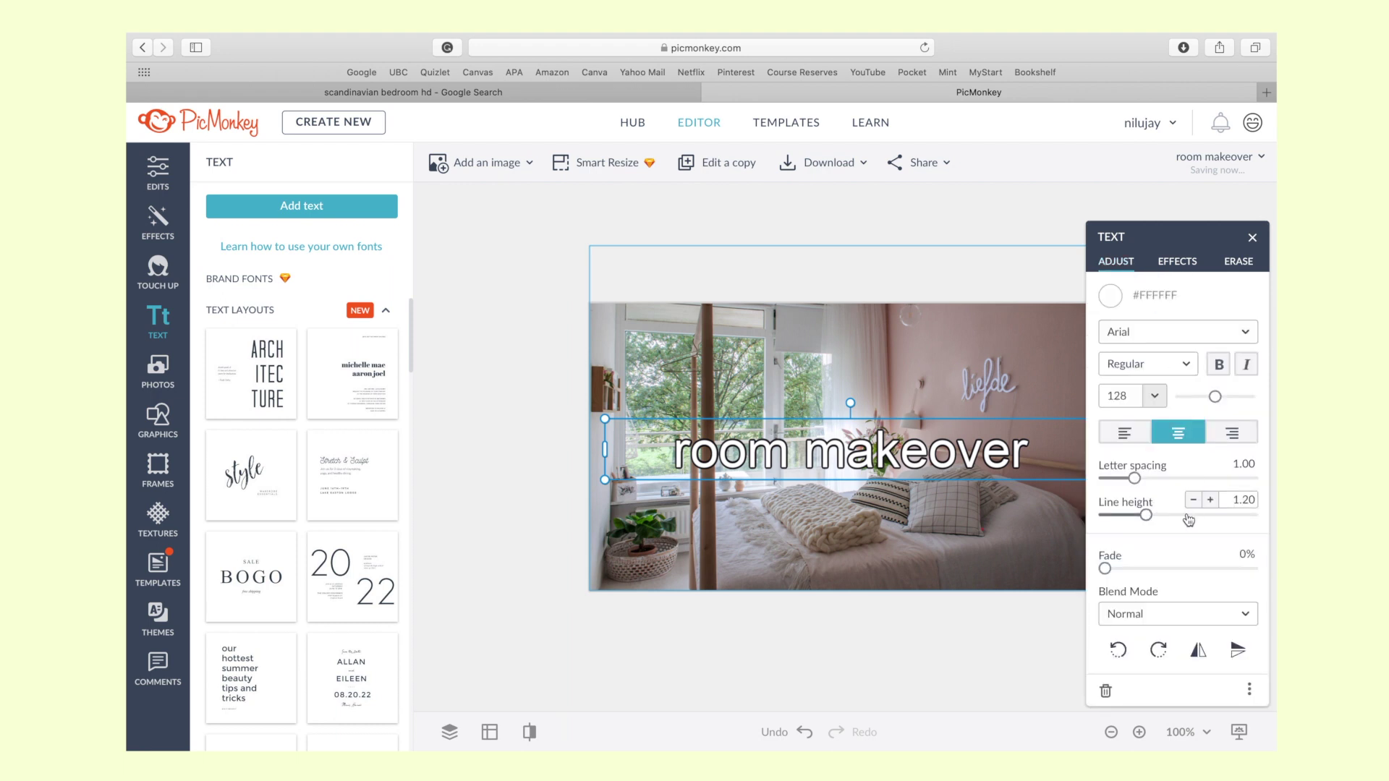
left_click_drag(1135, 480, 1145, 481)
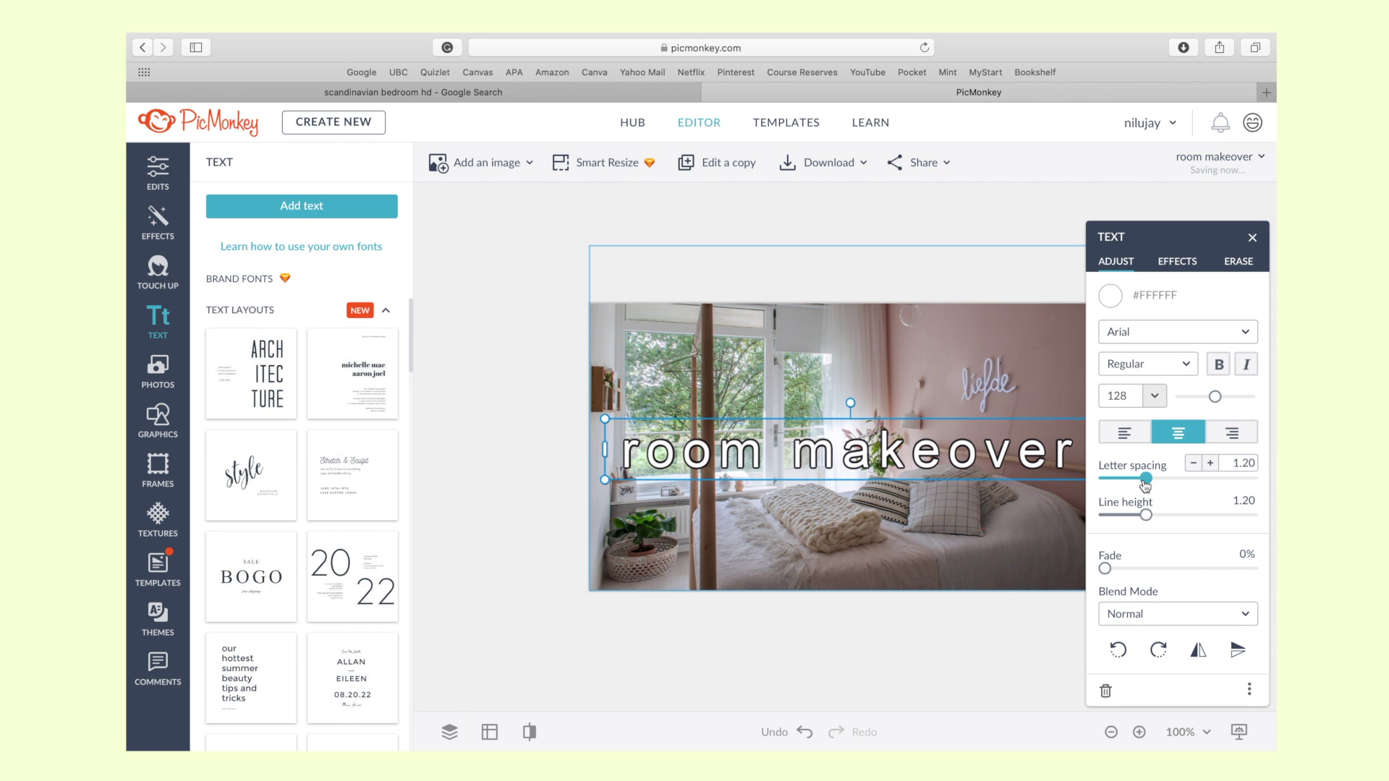
Step: Reduce the title's letter spacing to 1.05 and turn its Arc curved text effect back on
left_click_drag(1146, 479, 1137, 479)
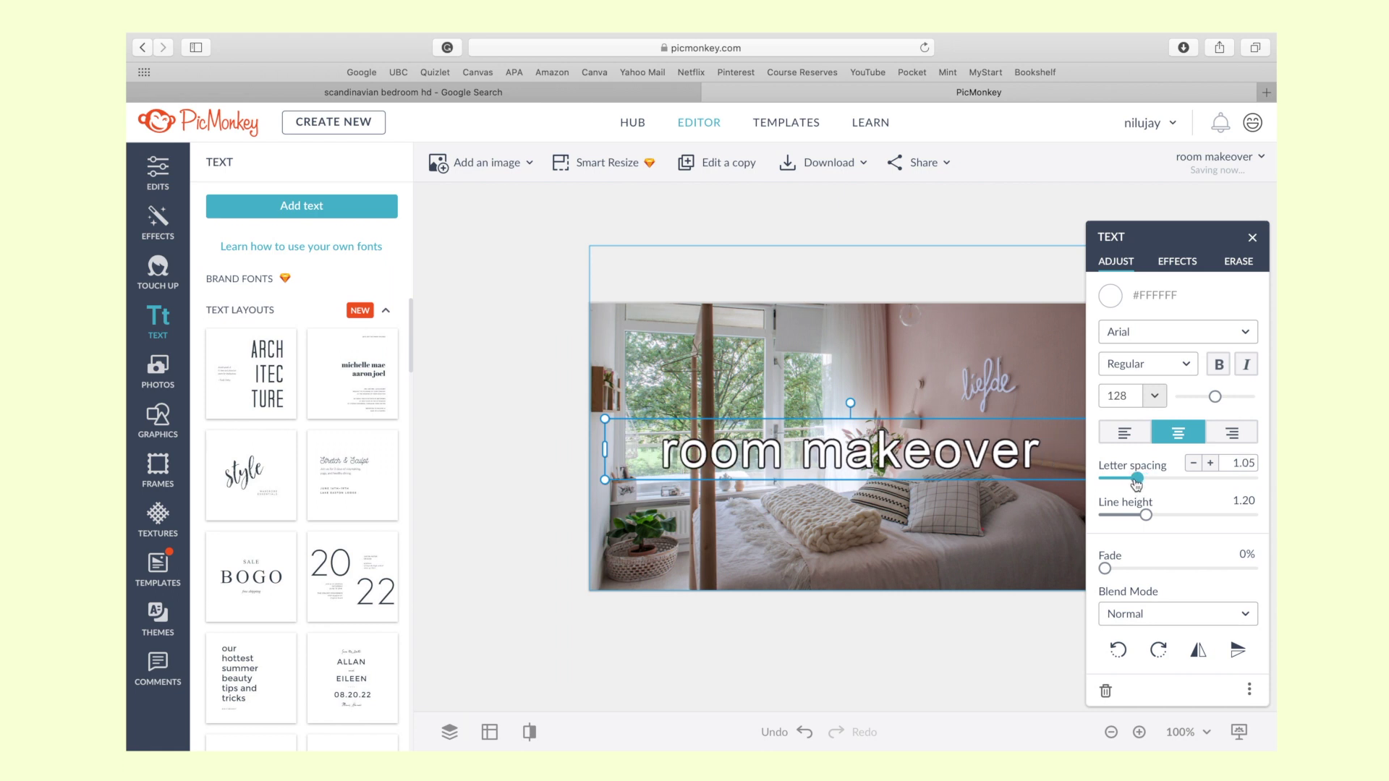
left_click(1175, 262)
left_click(1107, 384)
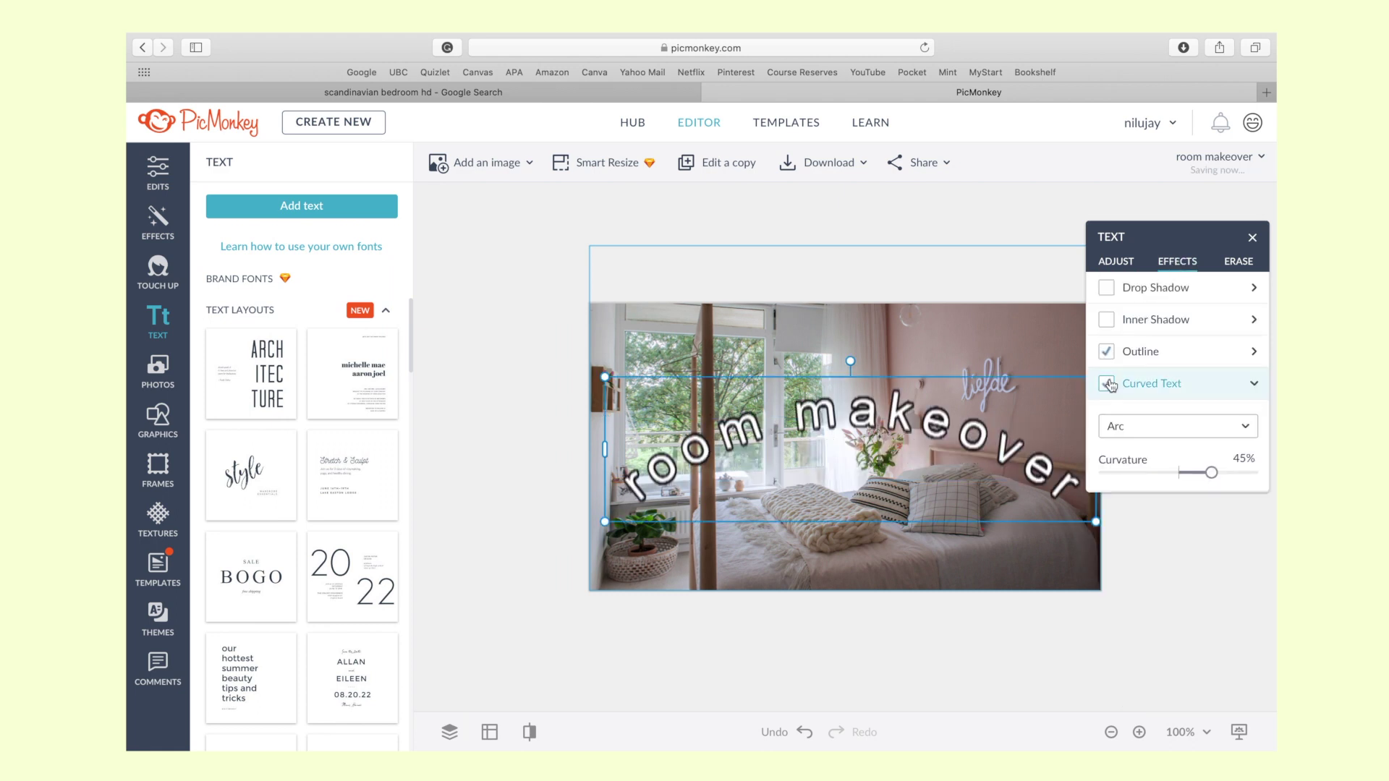
left_click(1174, 592)
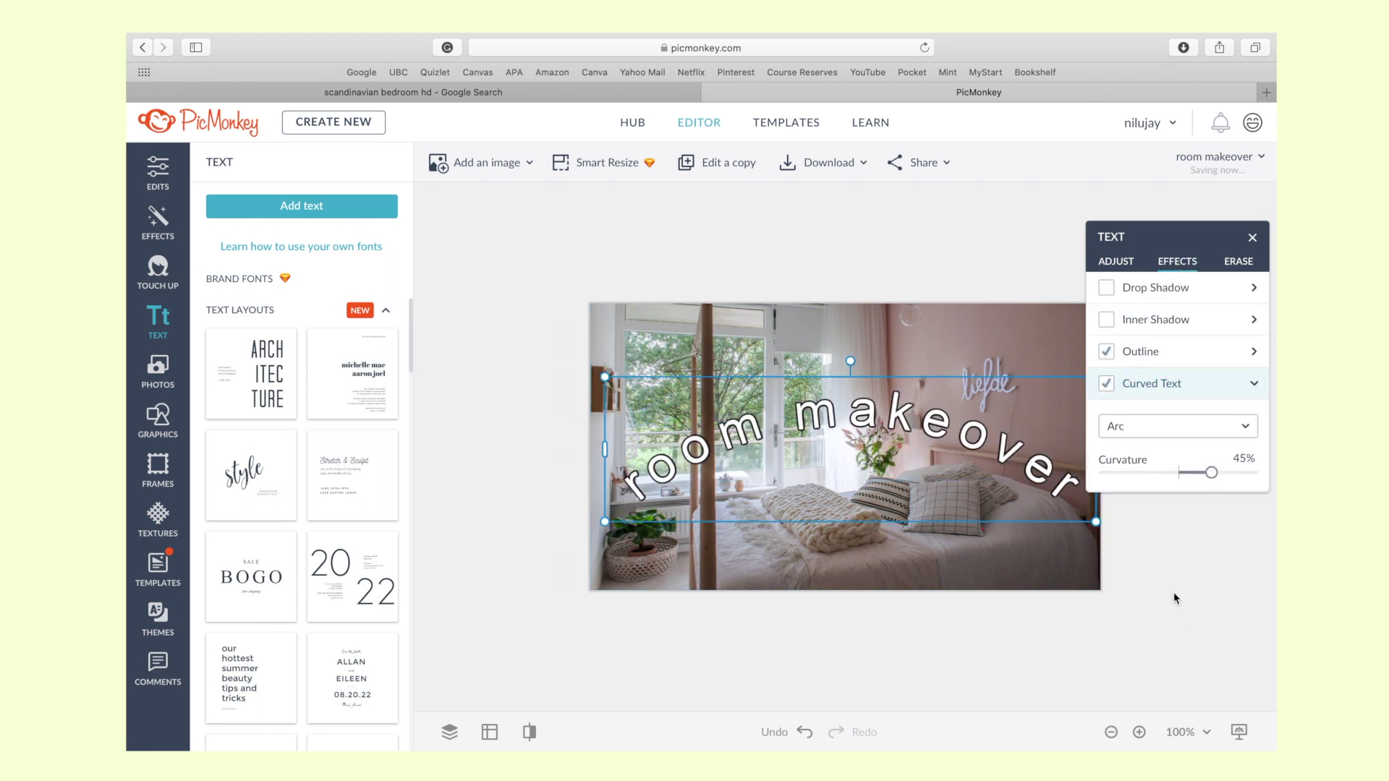
left_click(1134, 514)
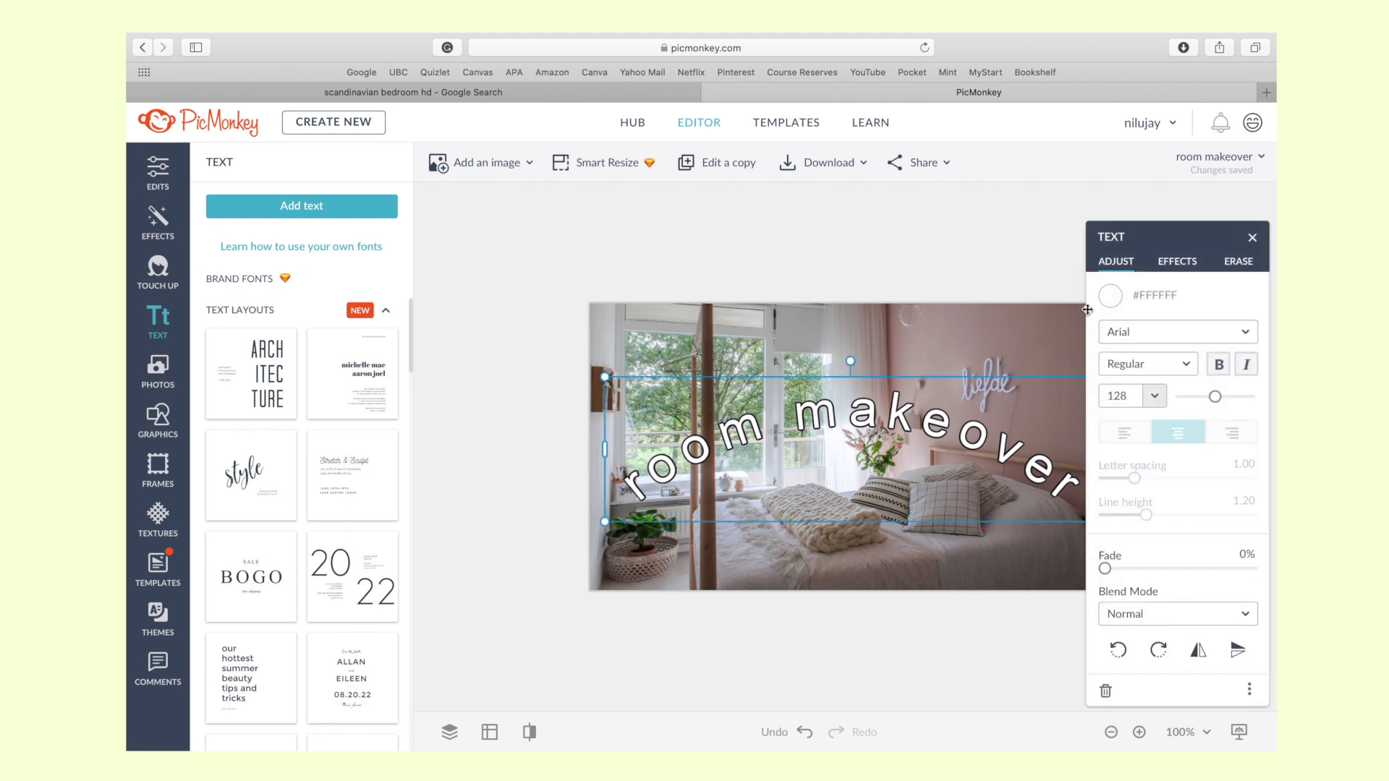
Step: Try the color #bec3cd, sampled from the bedding in the photo, as the title's outline color
left_click(1178, 261)
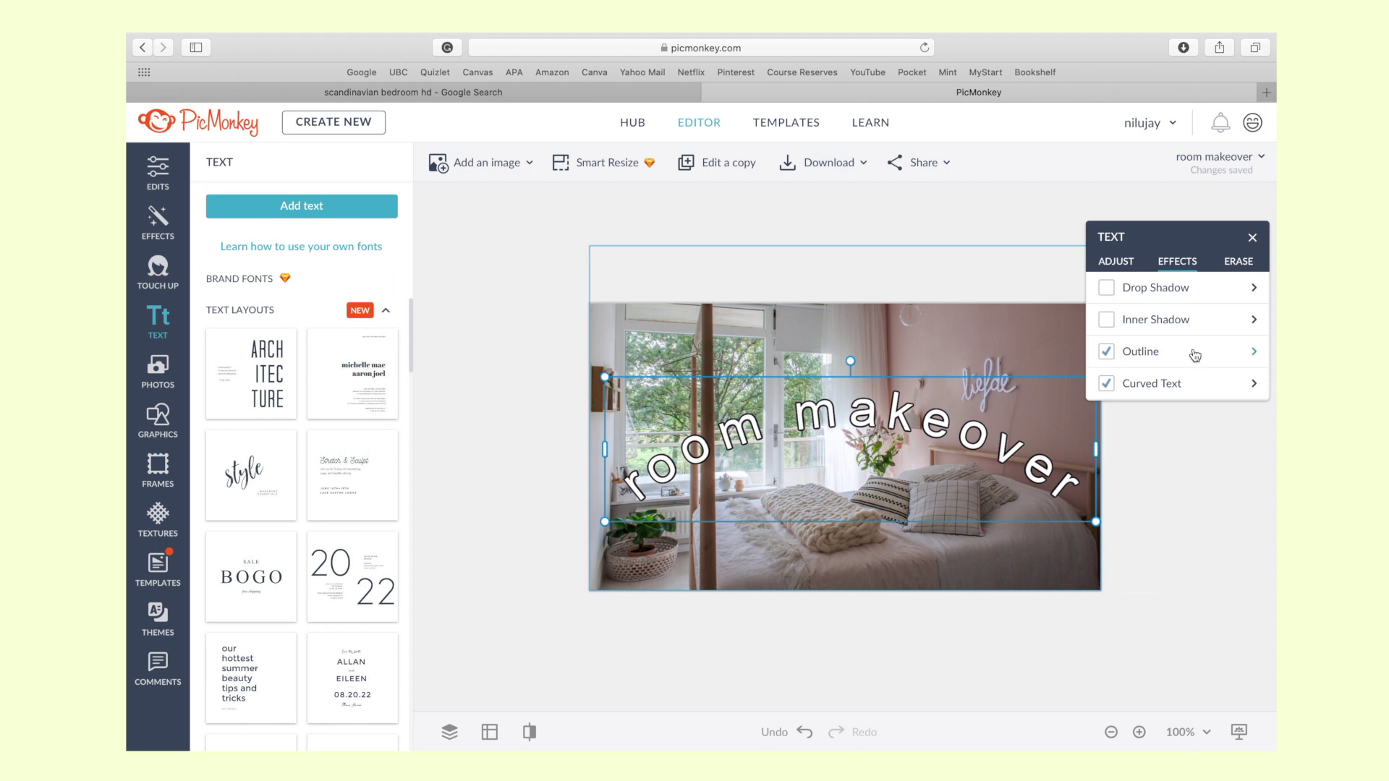
left_click(1192, 354)
left_click(1108, 392)
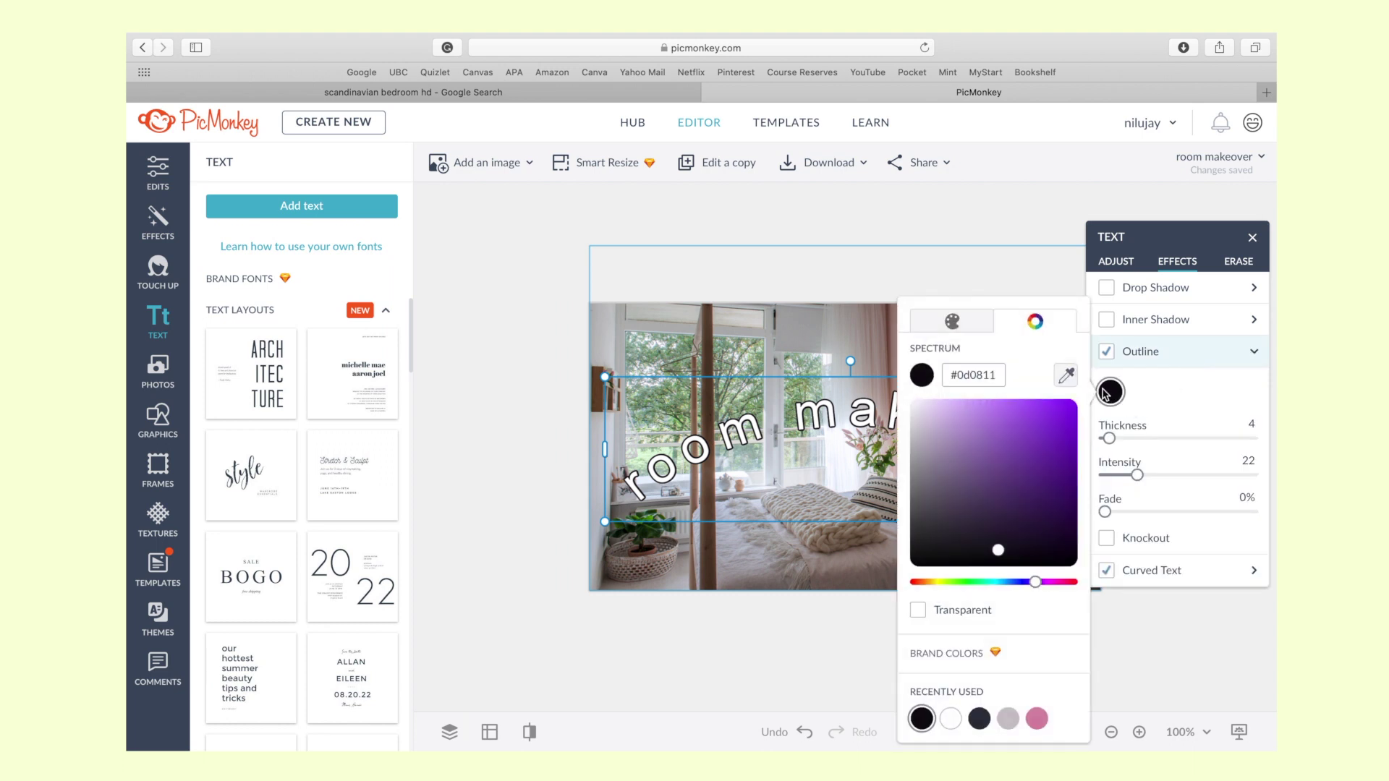
left_click(1063, 376)
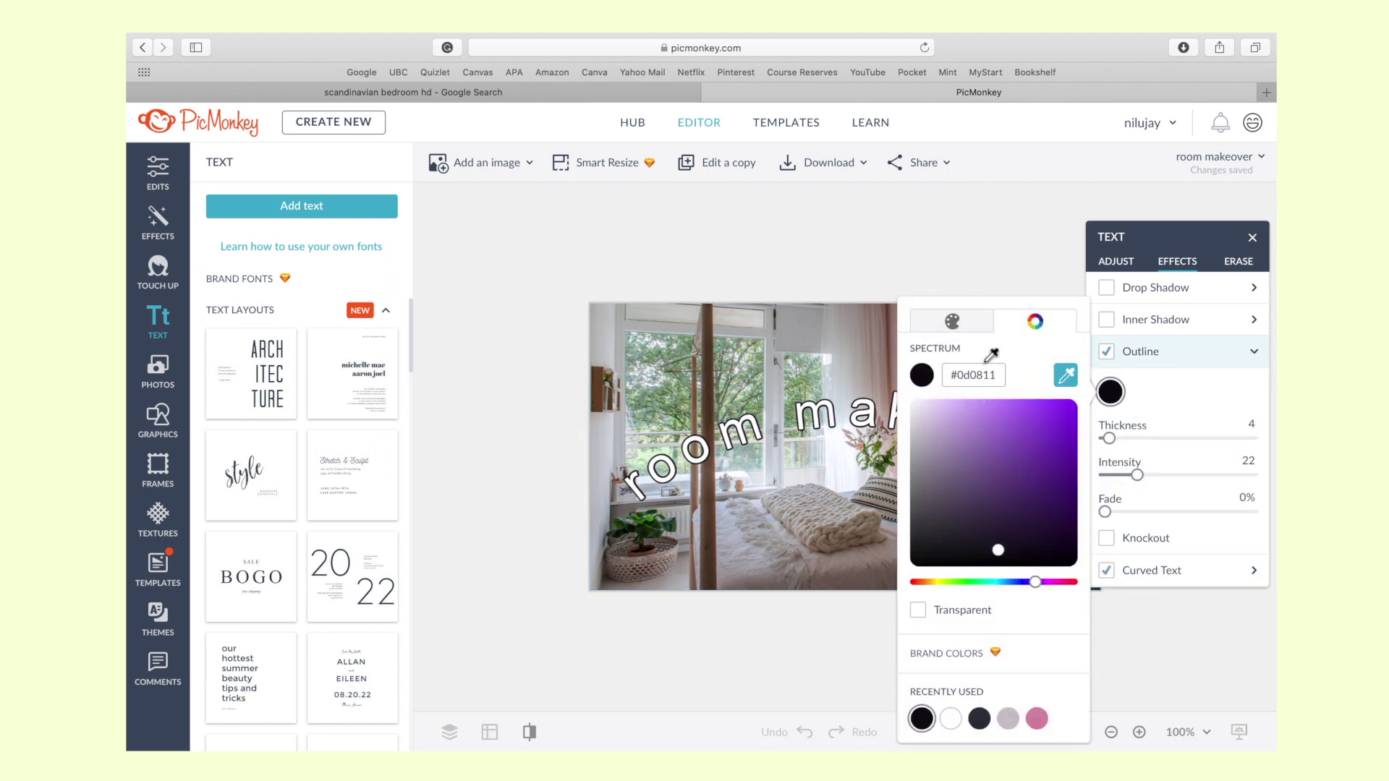
left_click(814, 523)
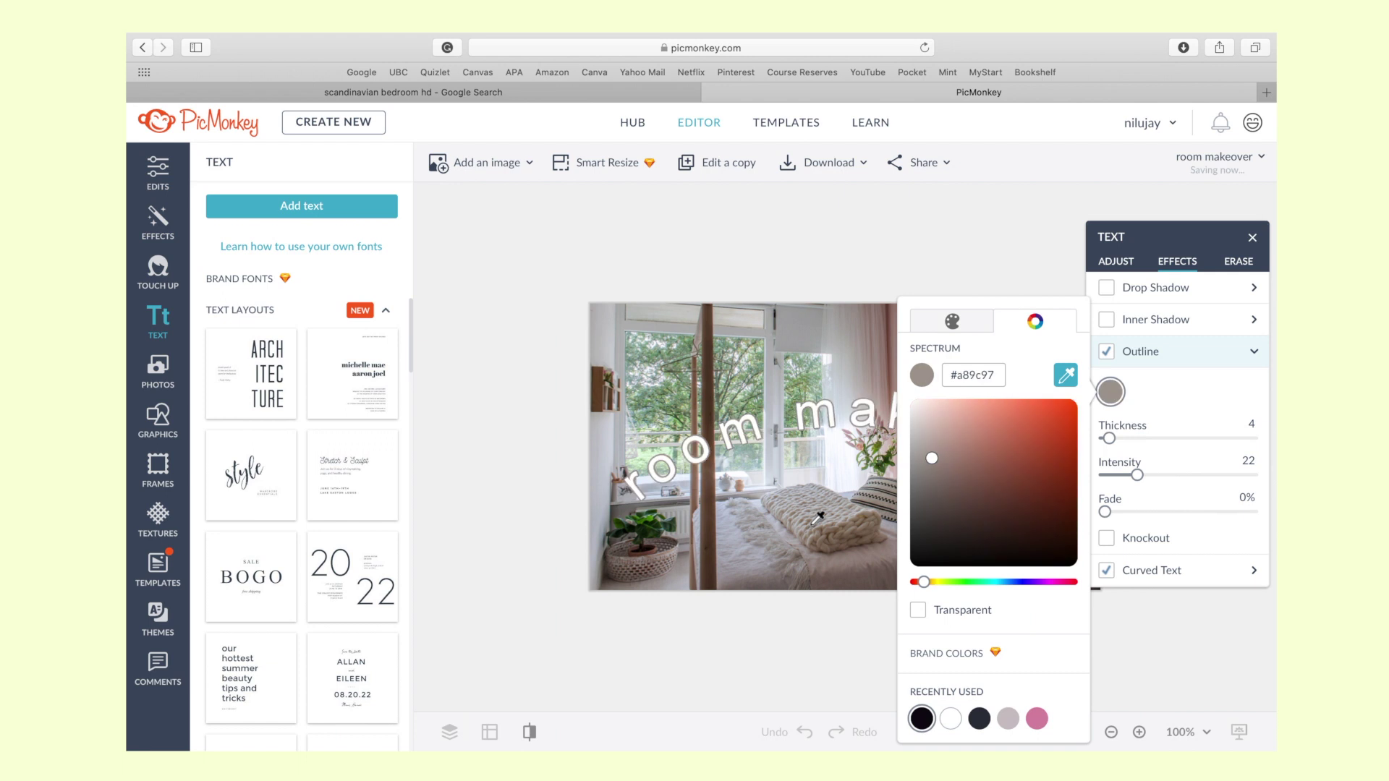
left_click(765, 522)
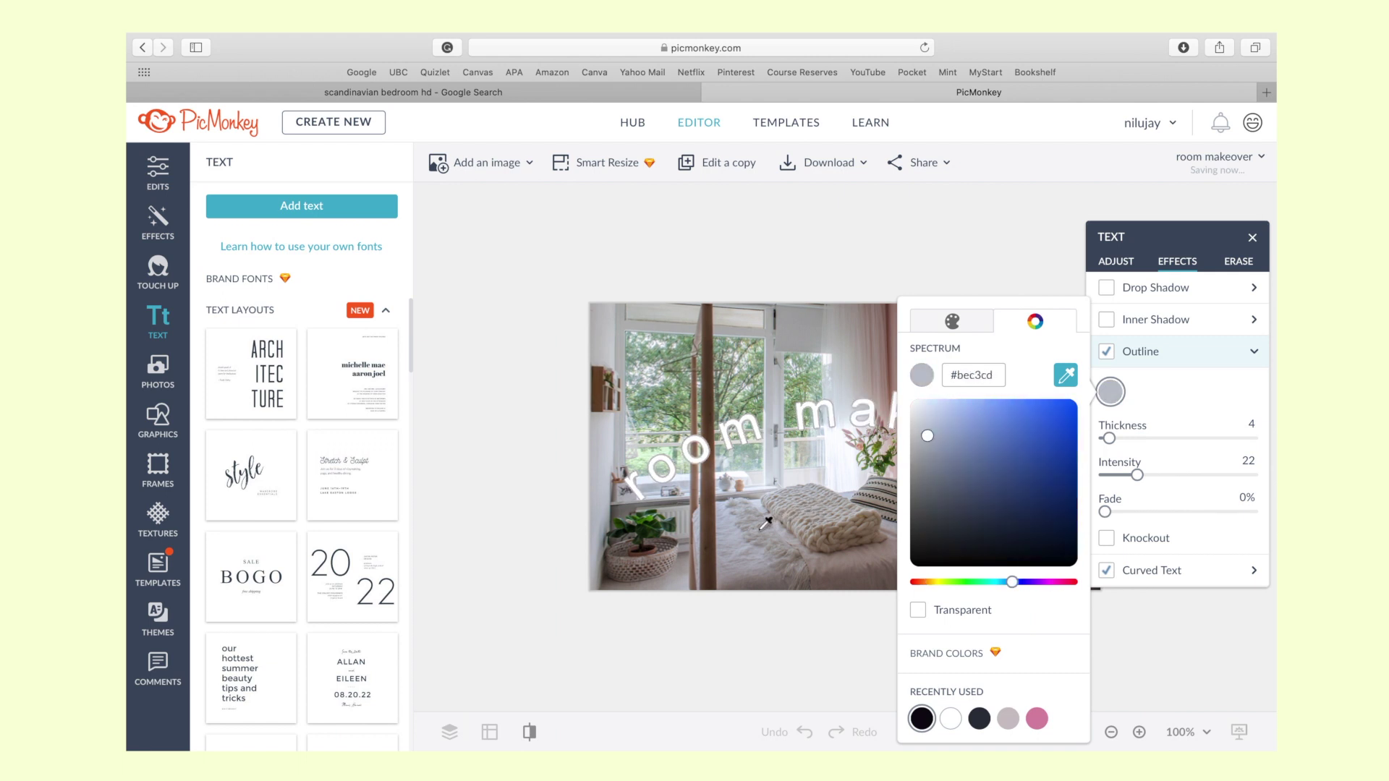
left_click(1066, 375)
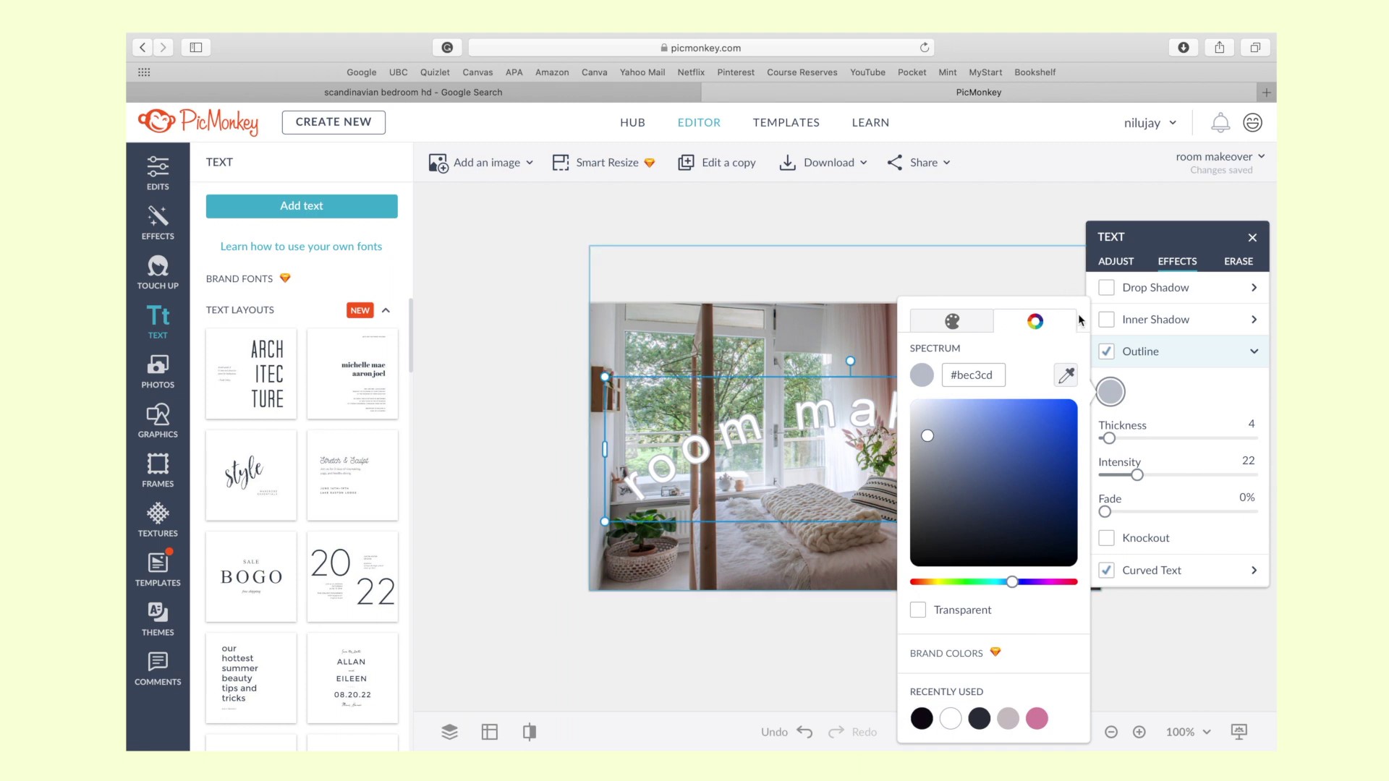
left_click(967, 189)
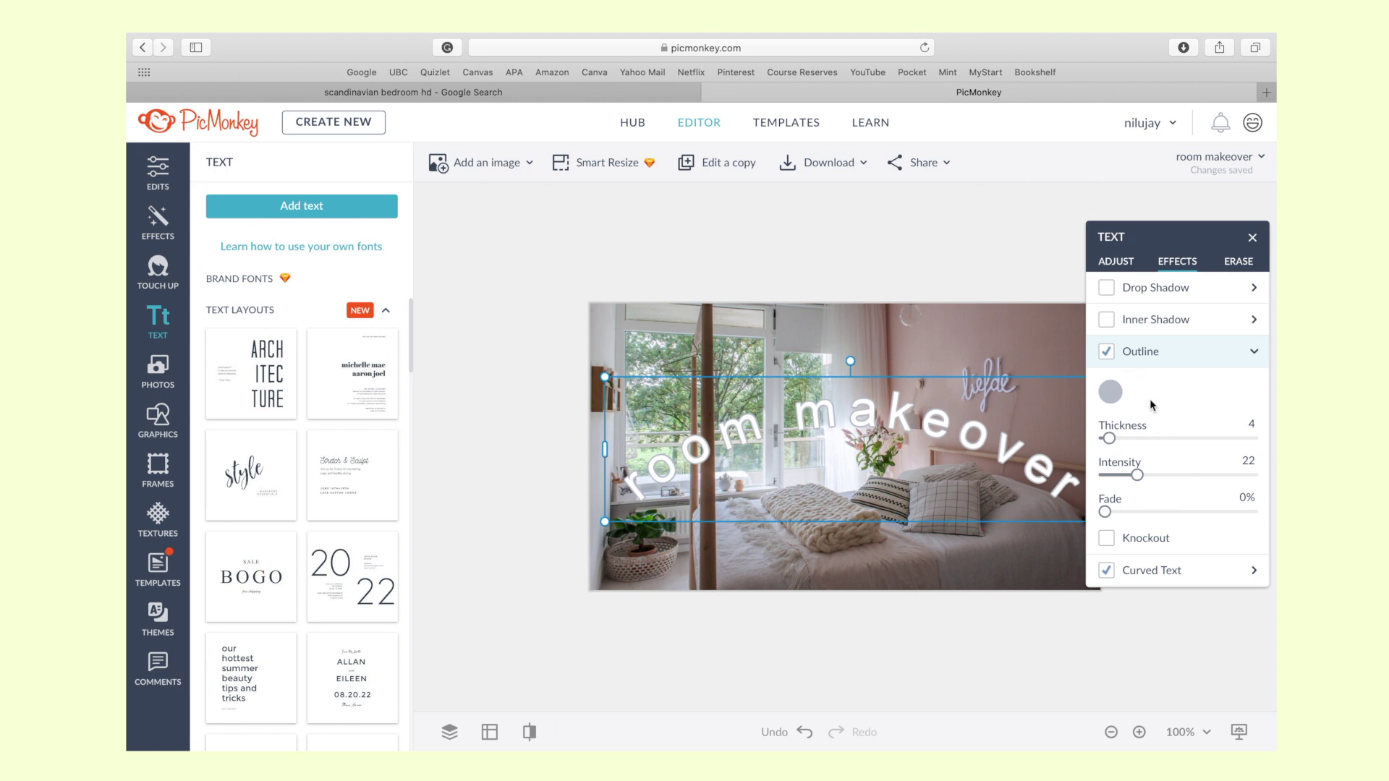
Step: Change the title's outline color to #73756b, sampled from the plant basket in the photo, and deselect the title
left_click(1111, 396)
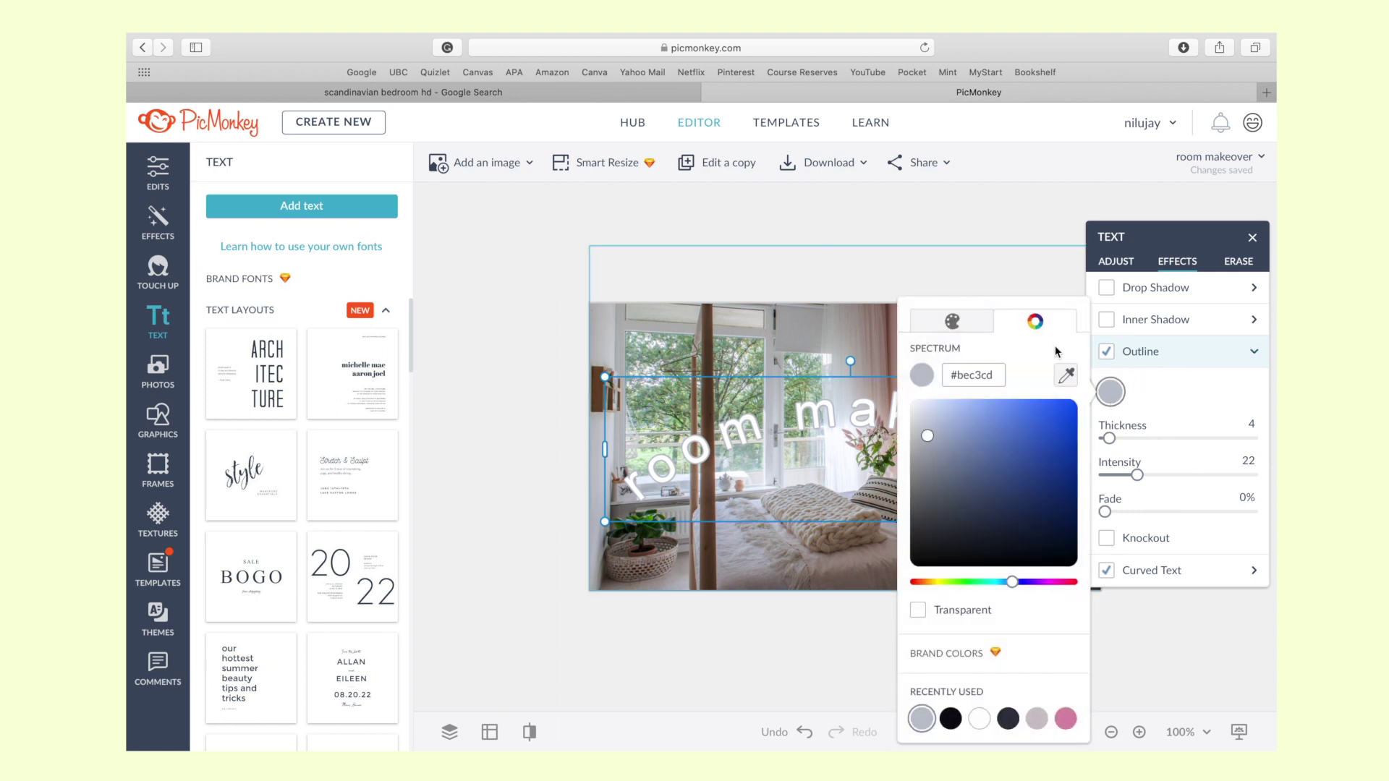
left_click(1066, 376)
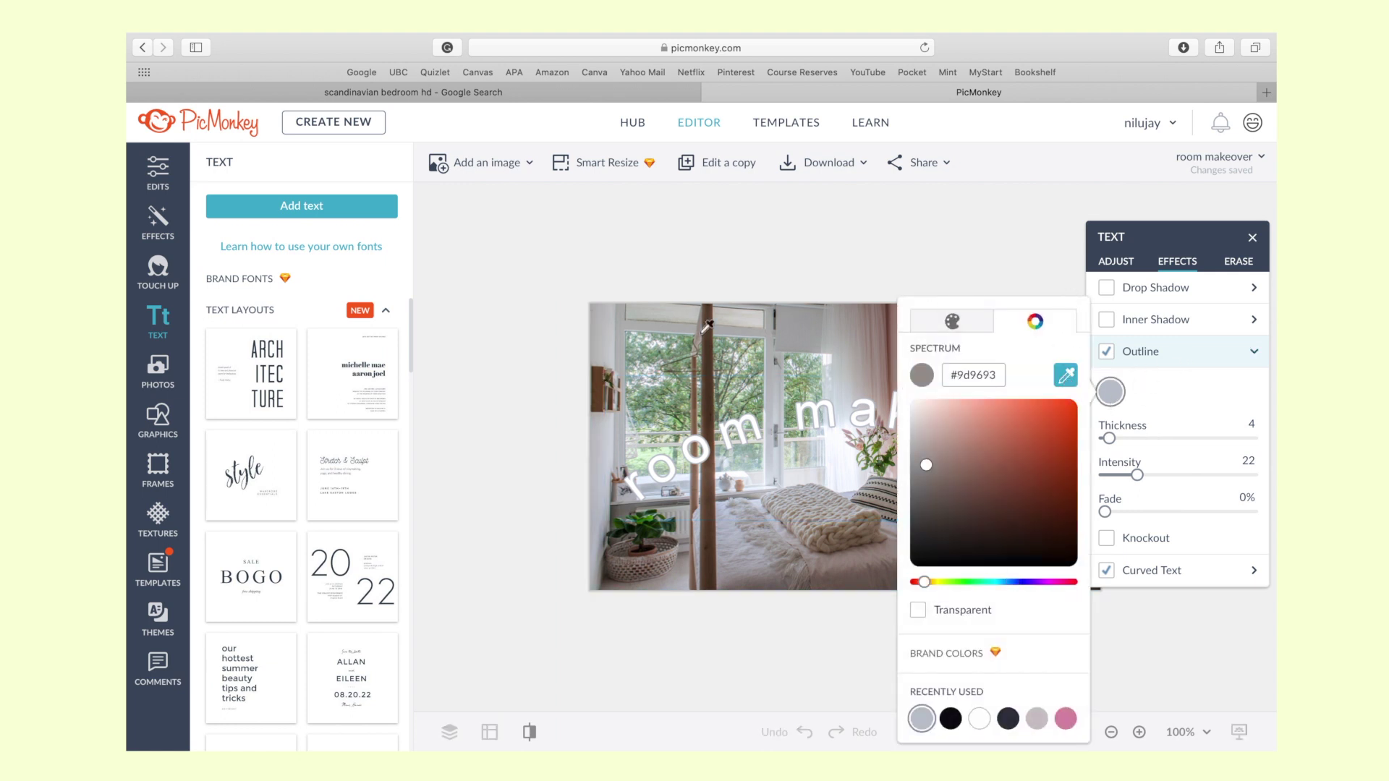
left_click(646, 563)
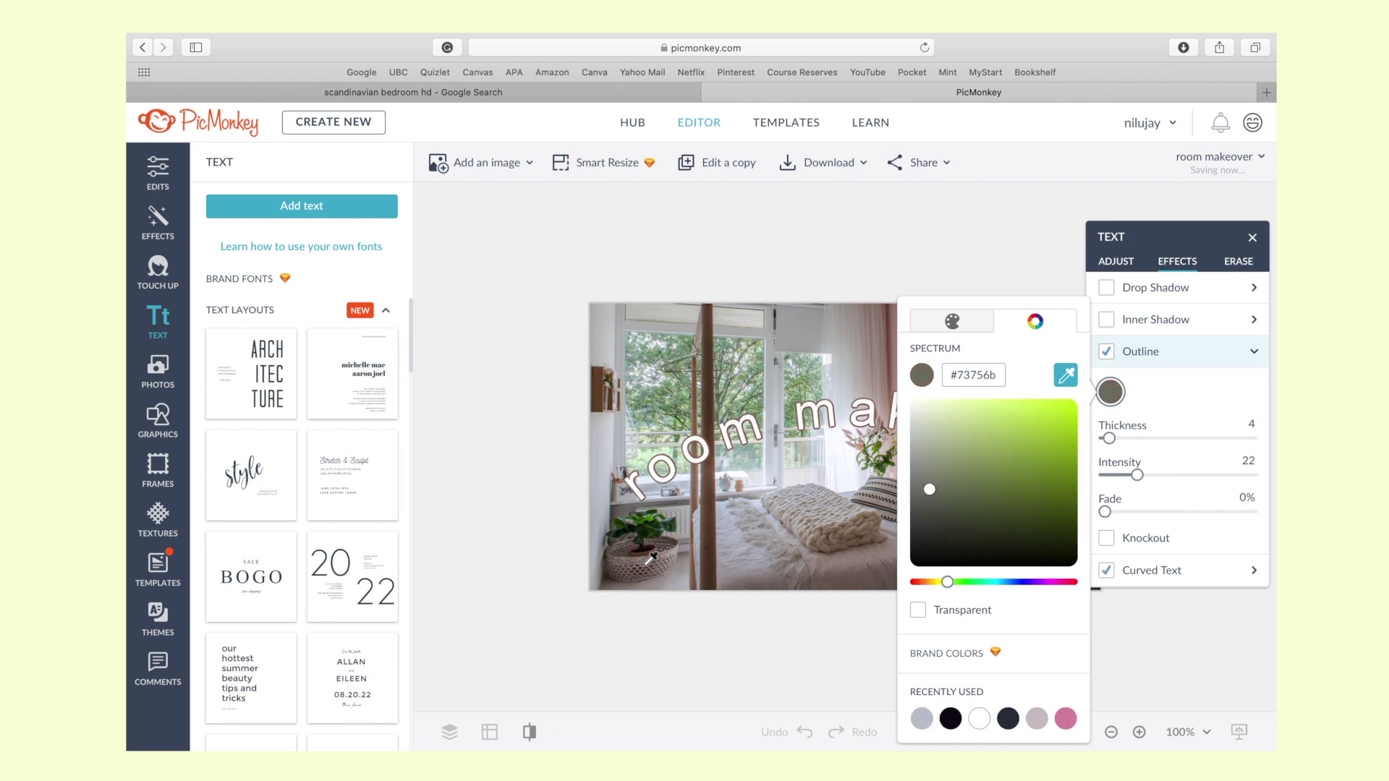
left_click(1032, 189)
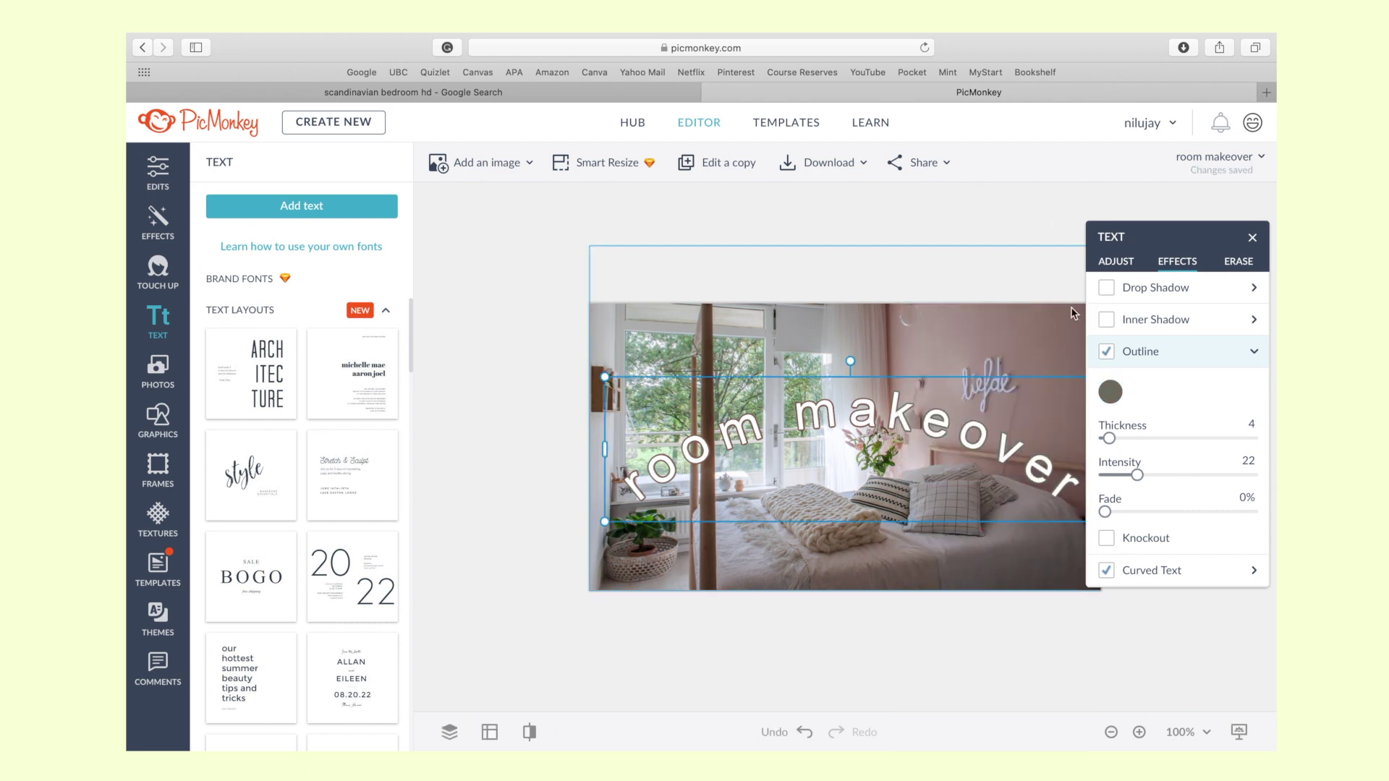
left_click(1005, 187)
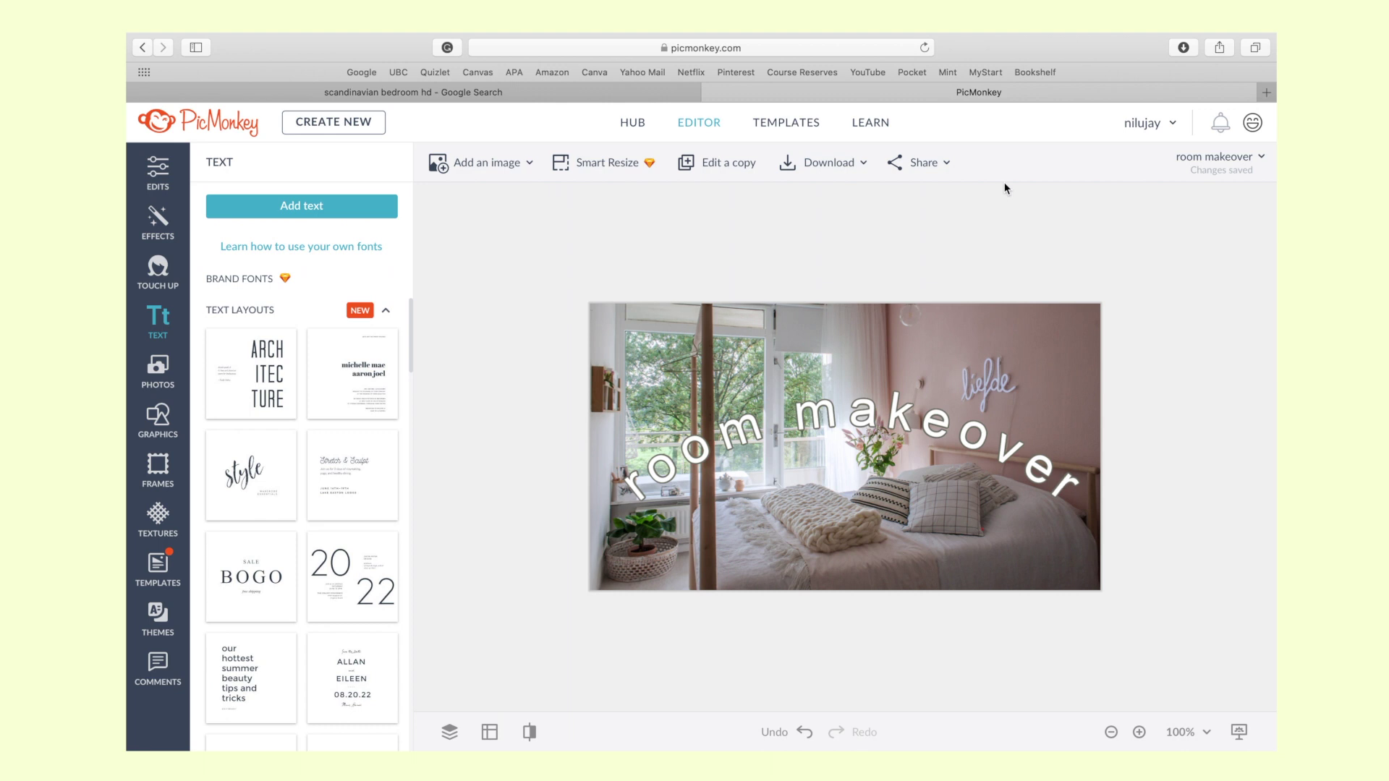
Step: Download the finished image as a high-quality JPG file
left_click(832, 172)
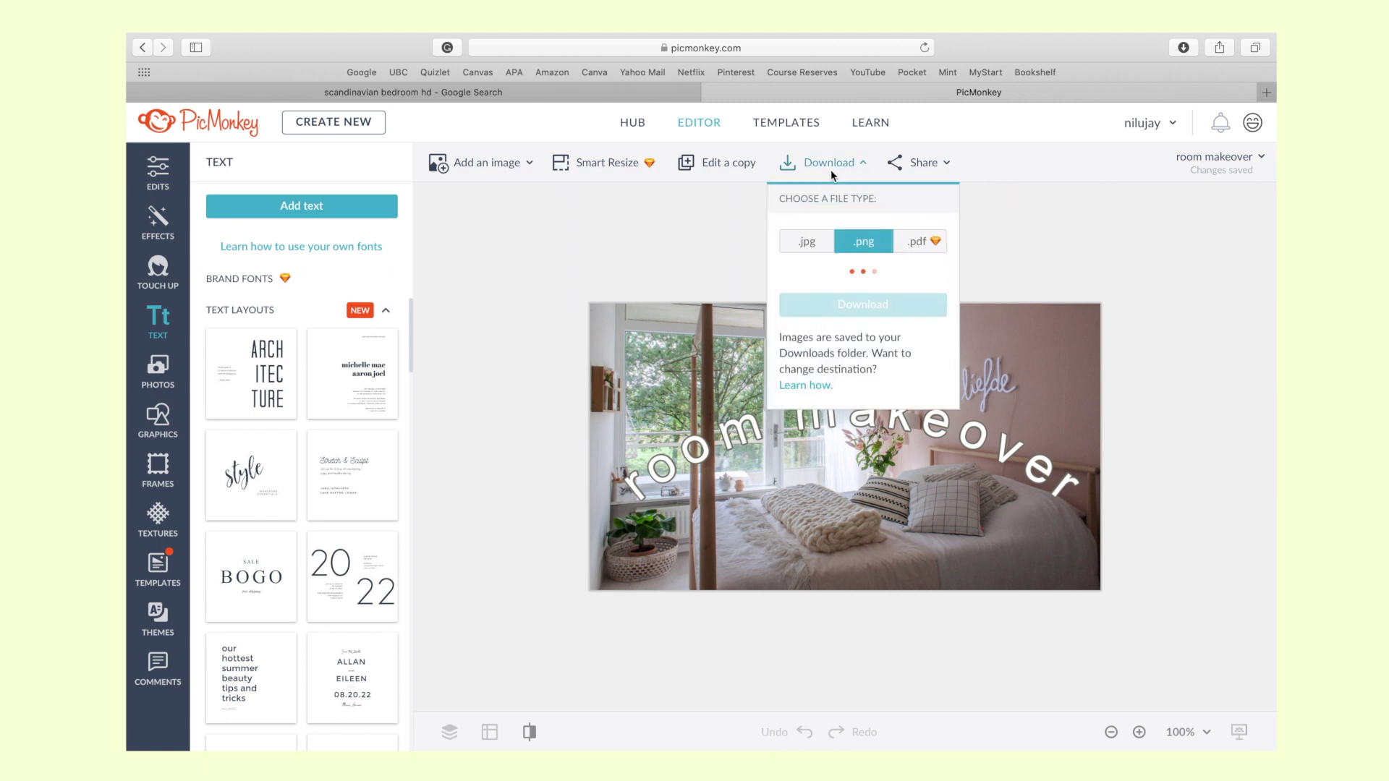
left_click(825, 241)
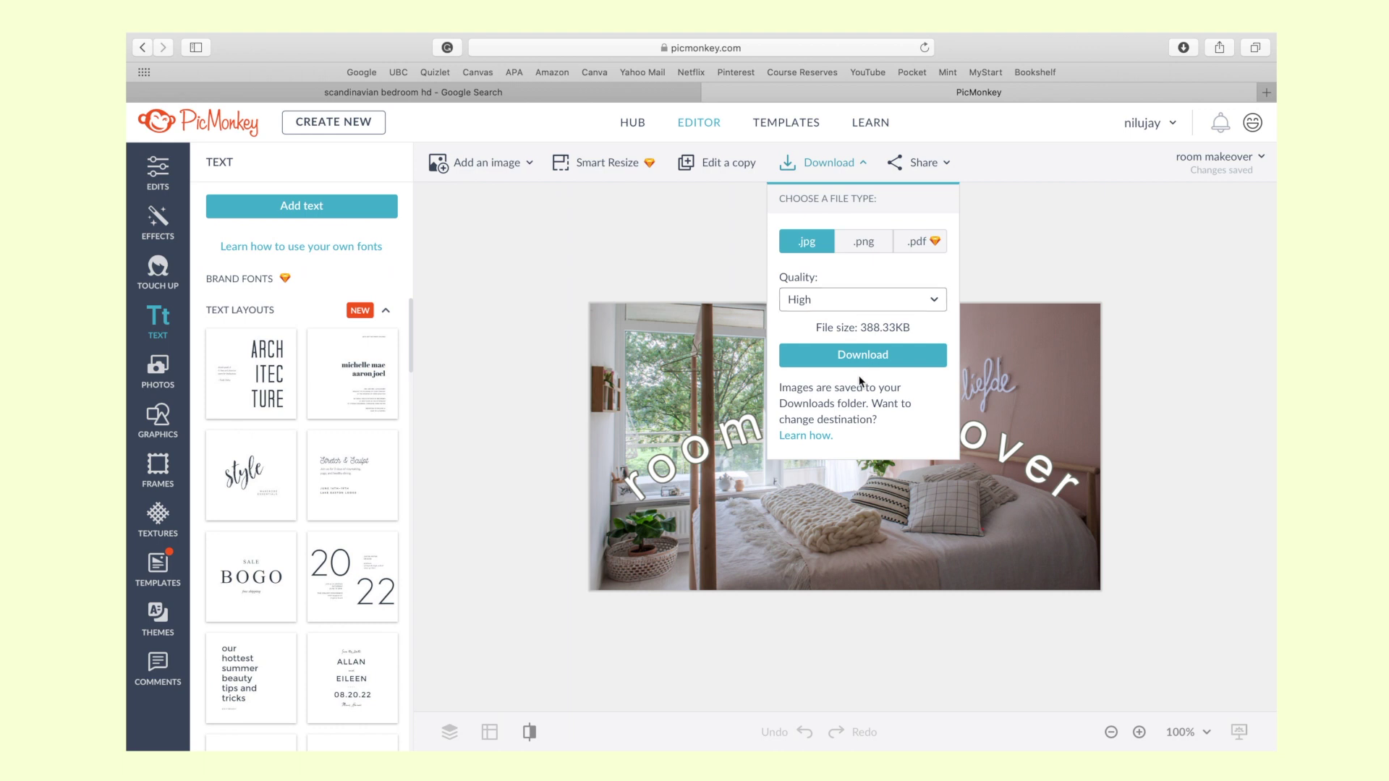
left_click(855, 356)
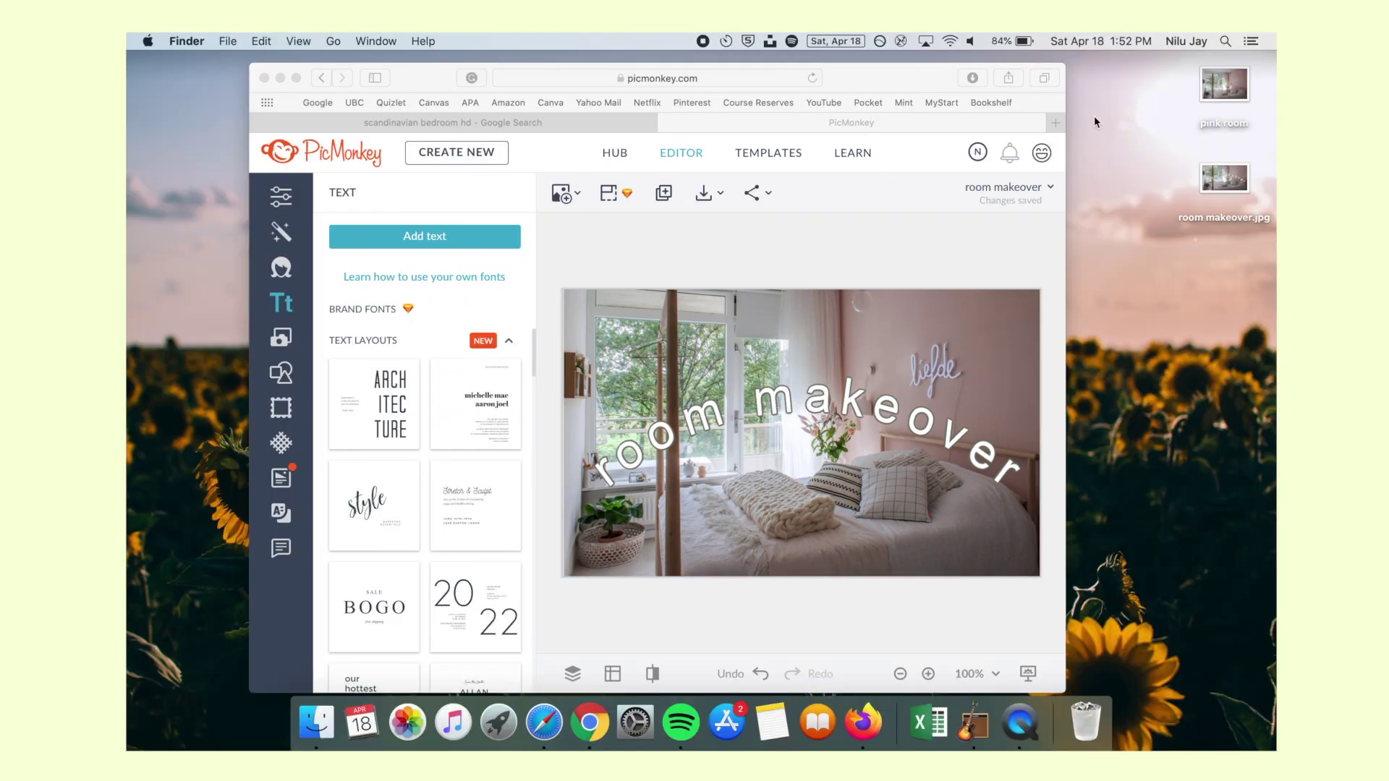
Step: Search the web for "canva" in a new browser tab, open Canva and create a blank YouTube Thumbnail design
left_click(1057, 123)
type("canva")
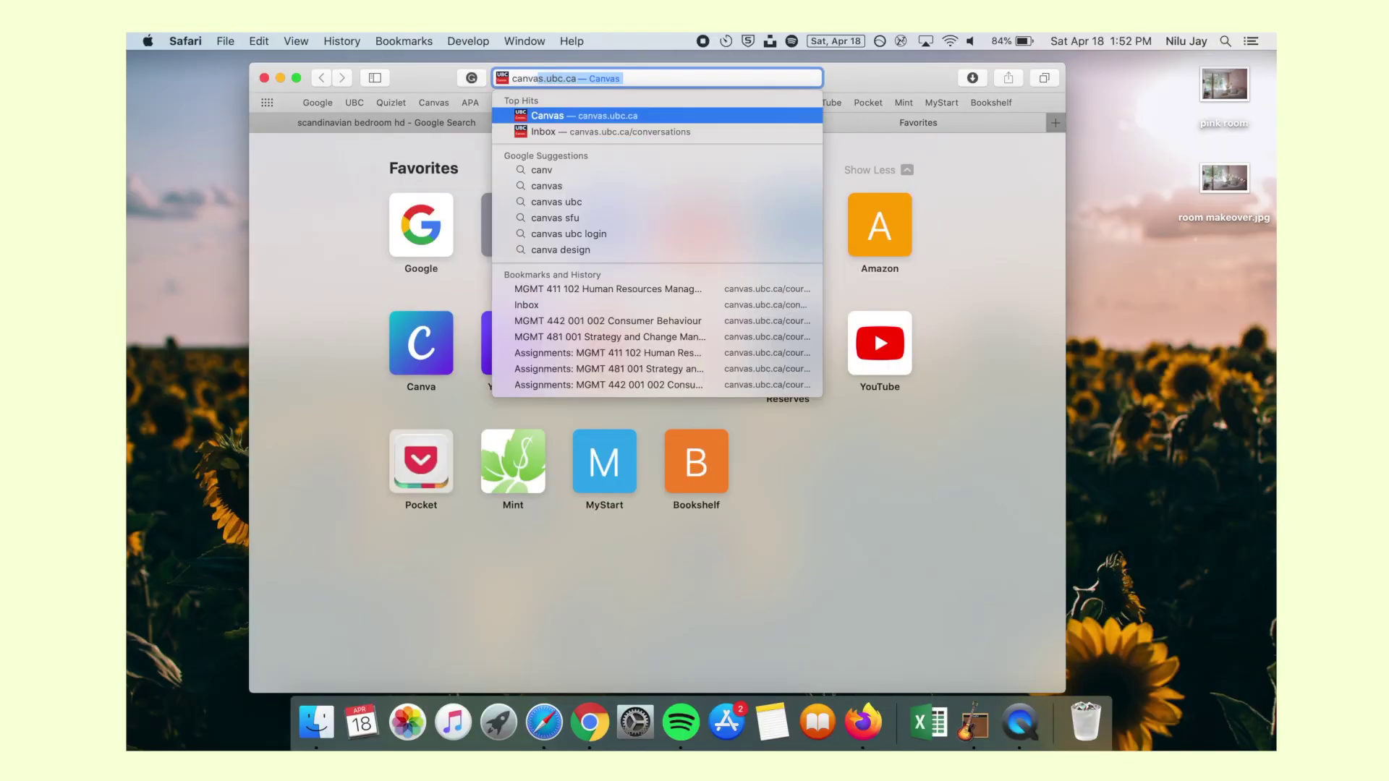
key("Escape")
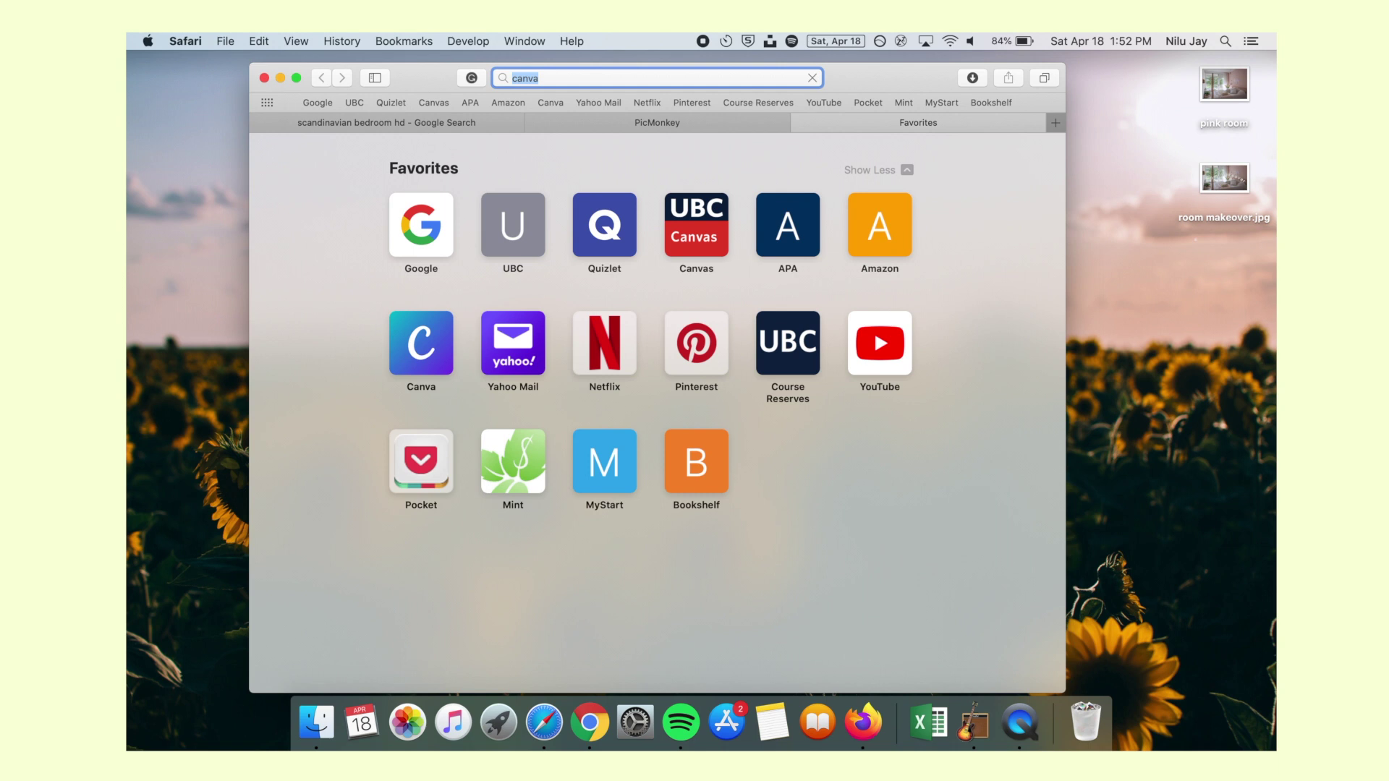
key("Return")
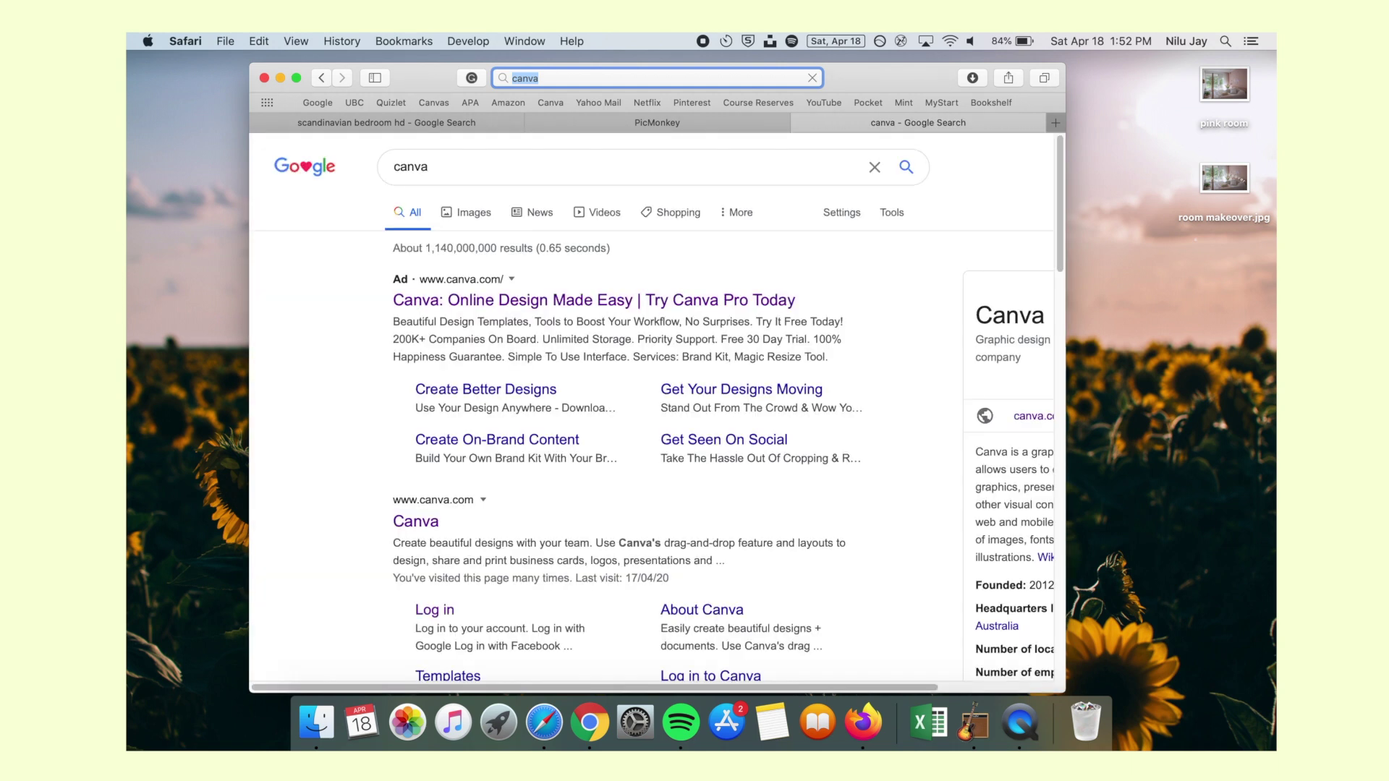
left_click(429, 522)
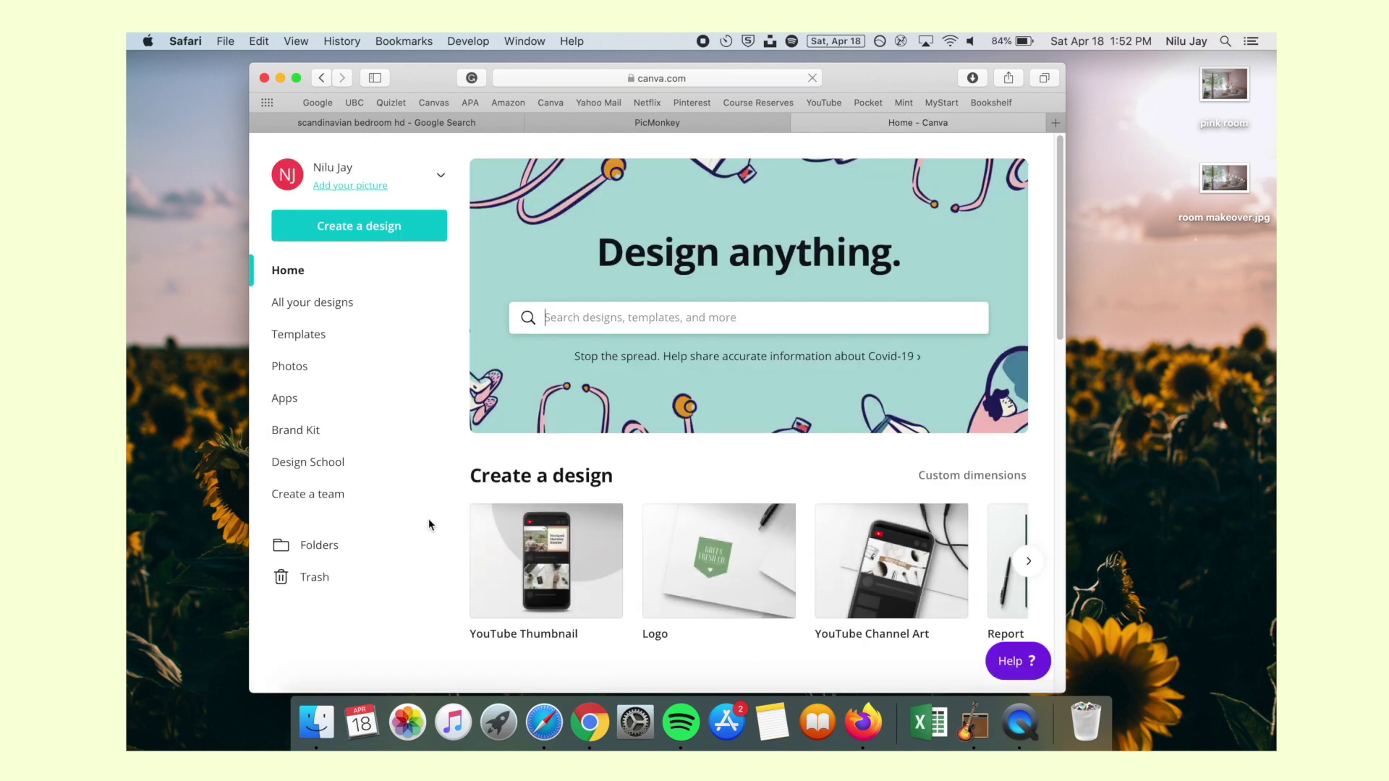
left_click(389, 235)
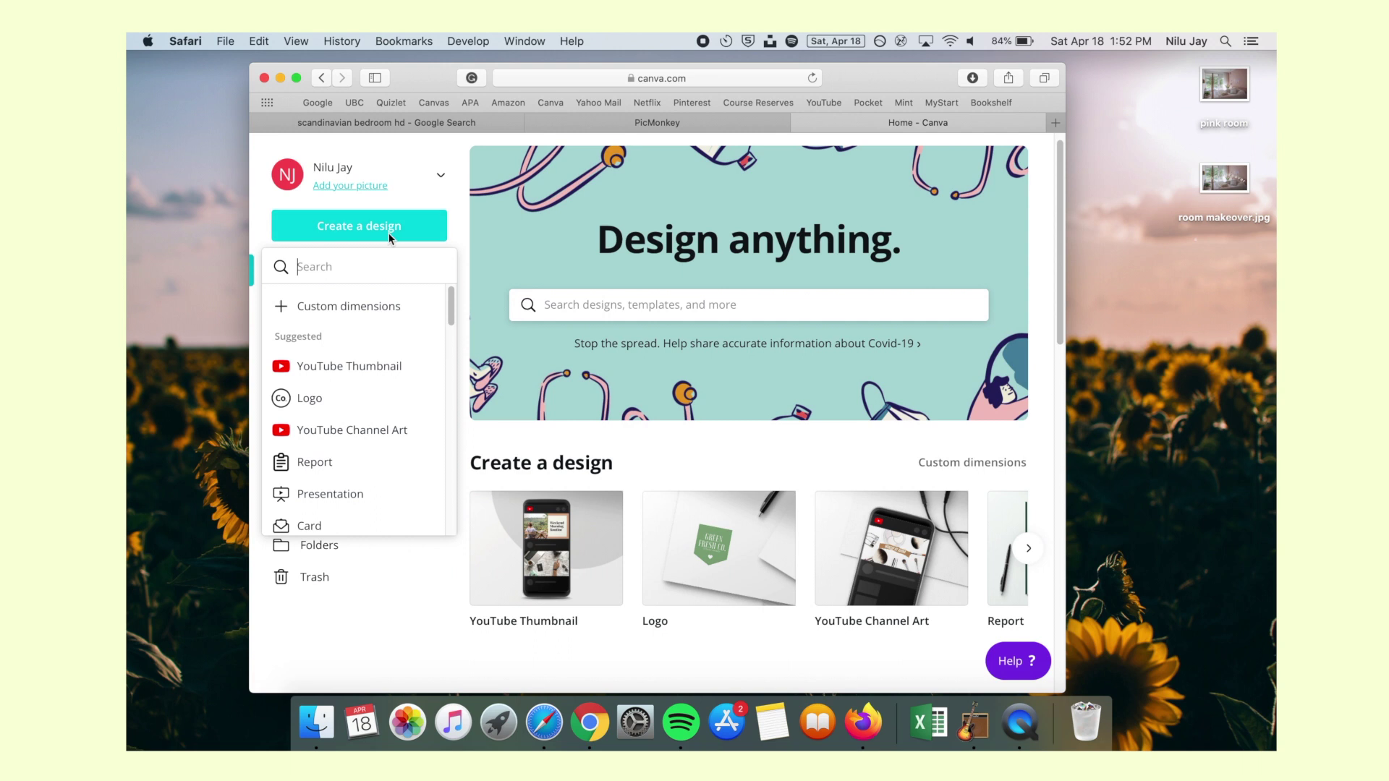
left_click(369, 366)
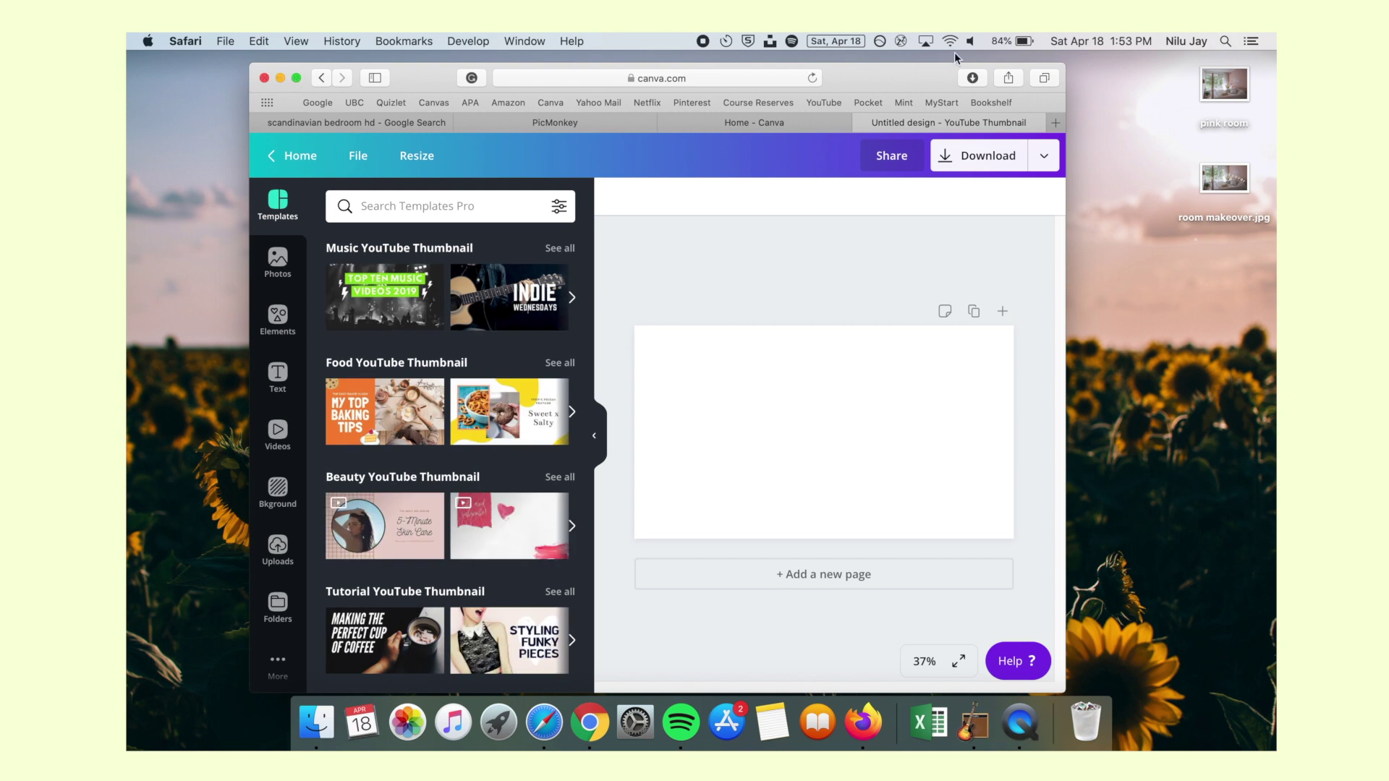
Step: Place room makeover.jpg from the desktop in the design and enlarge it to fill the 1,280 × 720 canvas
left_click(1223, 178)
left_click_drag(873, 425, 872, 424)
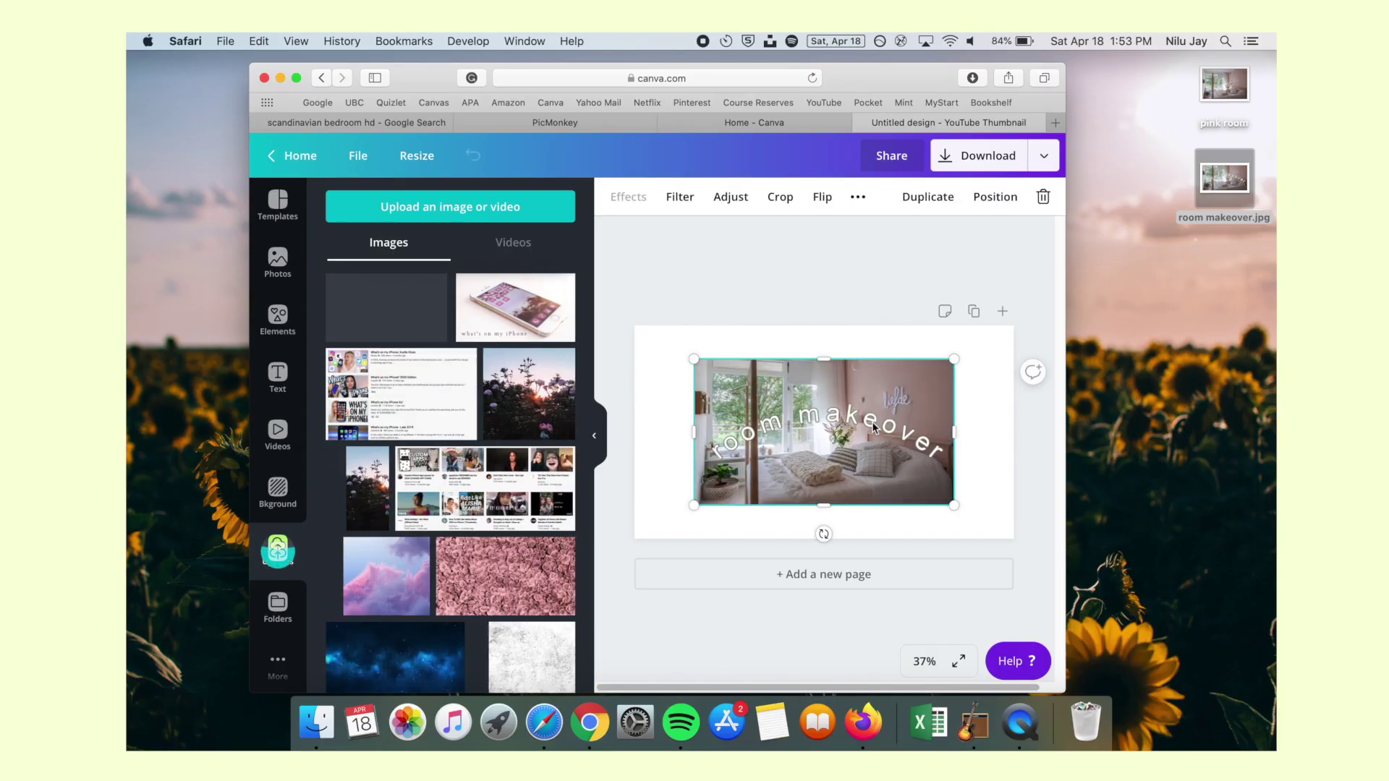
left_click_drag(688, 355, 634, 326)
left_click_drag(953, 505, 1010, 537)
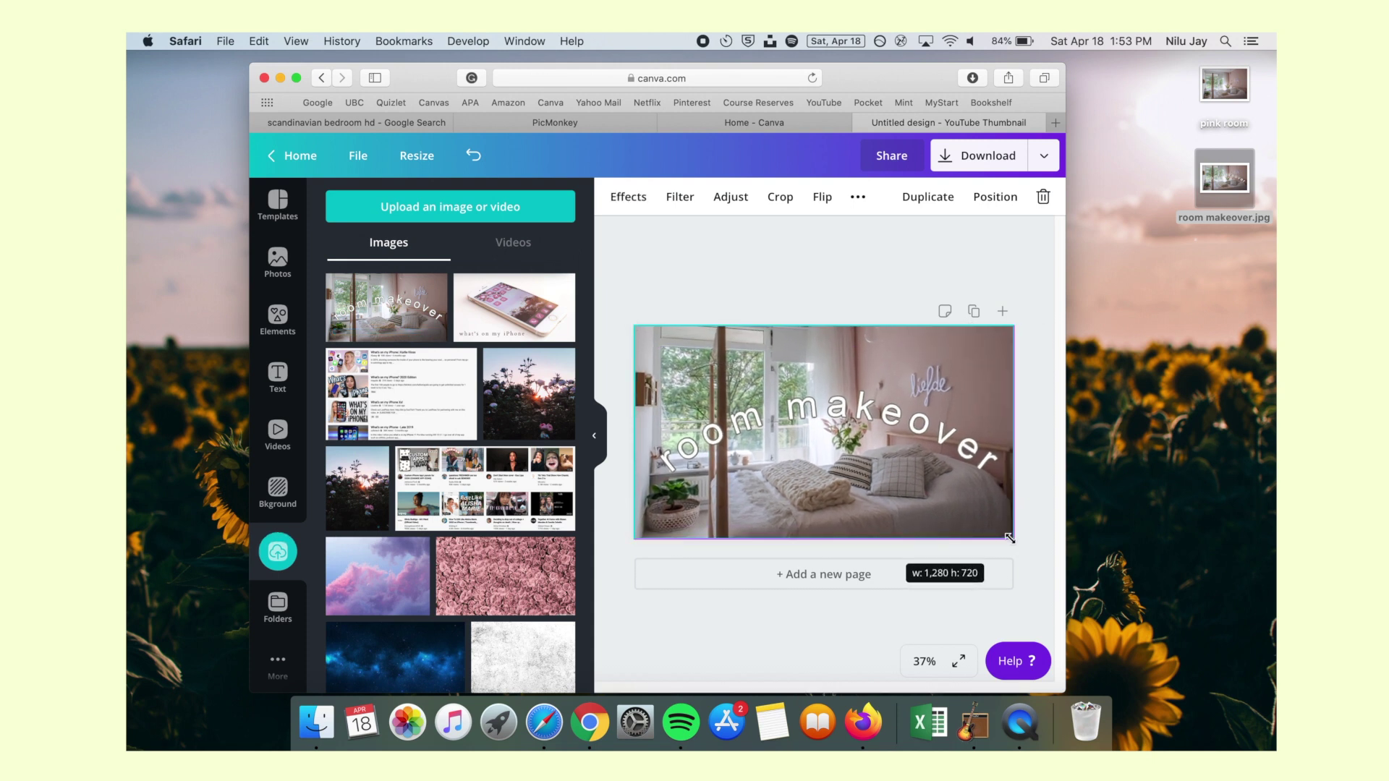
left_click(1047, 458)
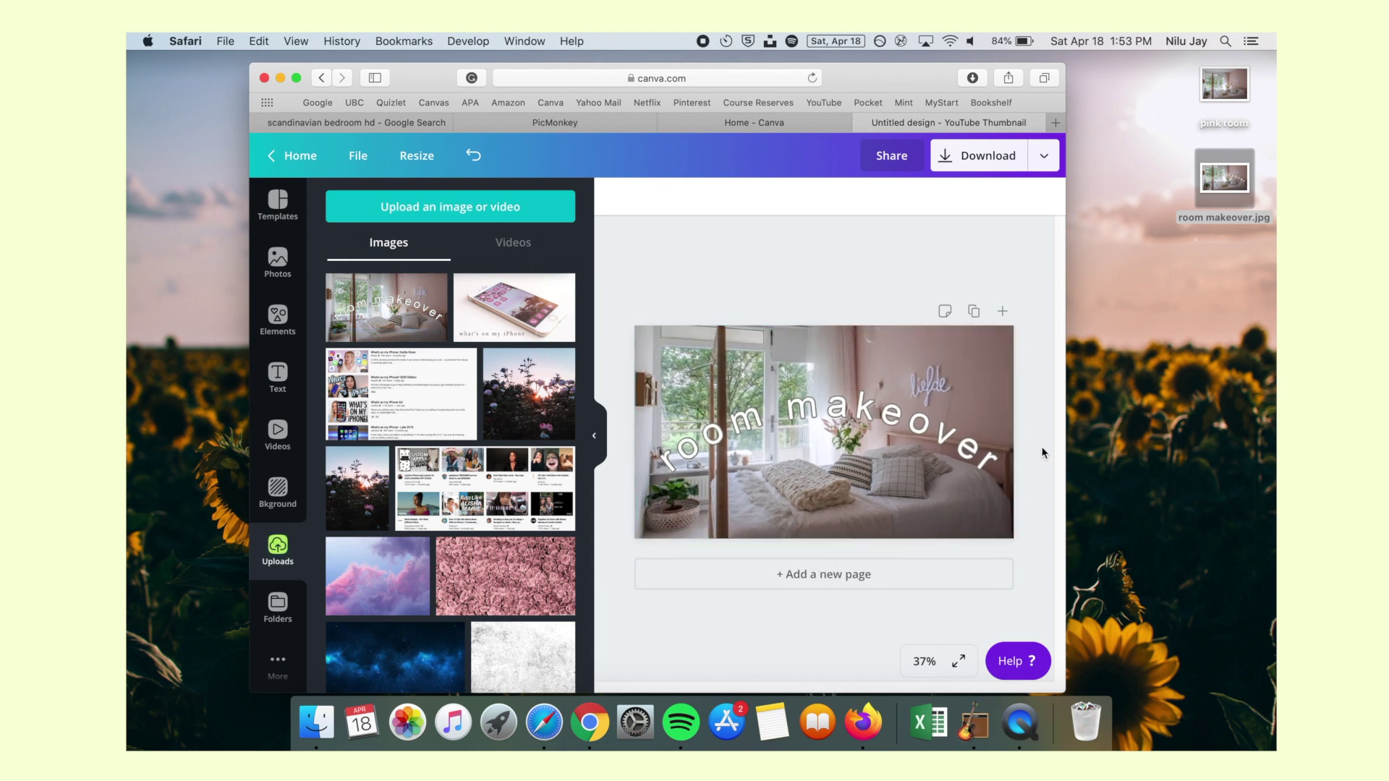
Step: Add the scattered small stars graphic from the recently used elements and expand the browser window to full screen
left_click(277, 316)
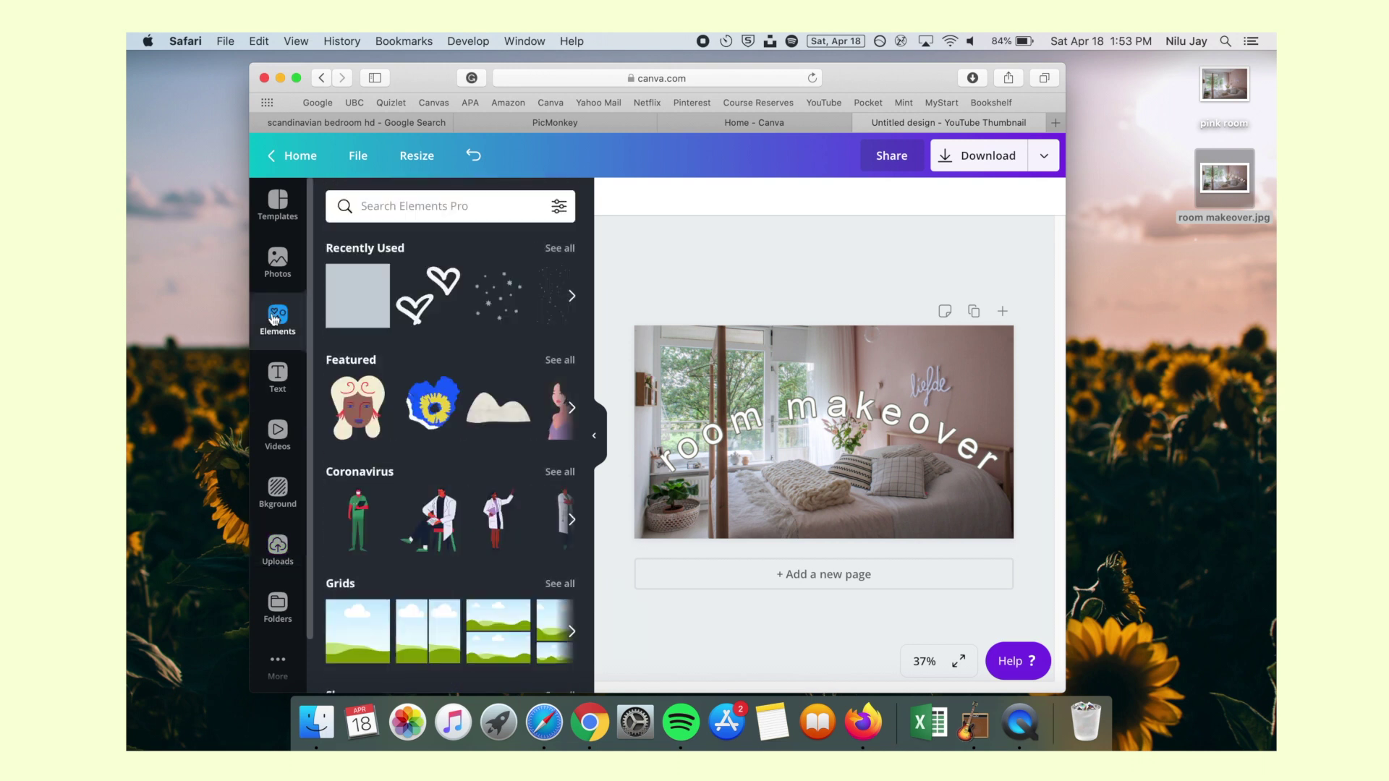
left_click(559, 248)
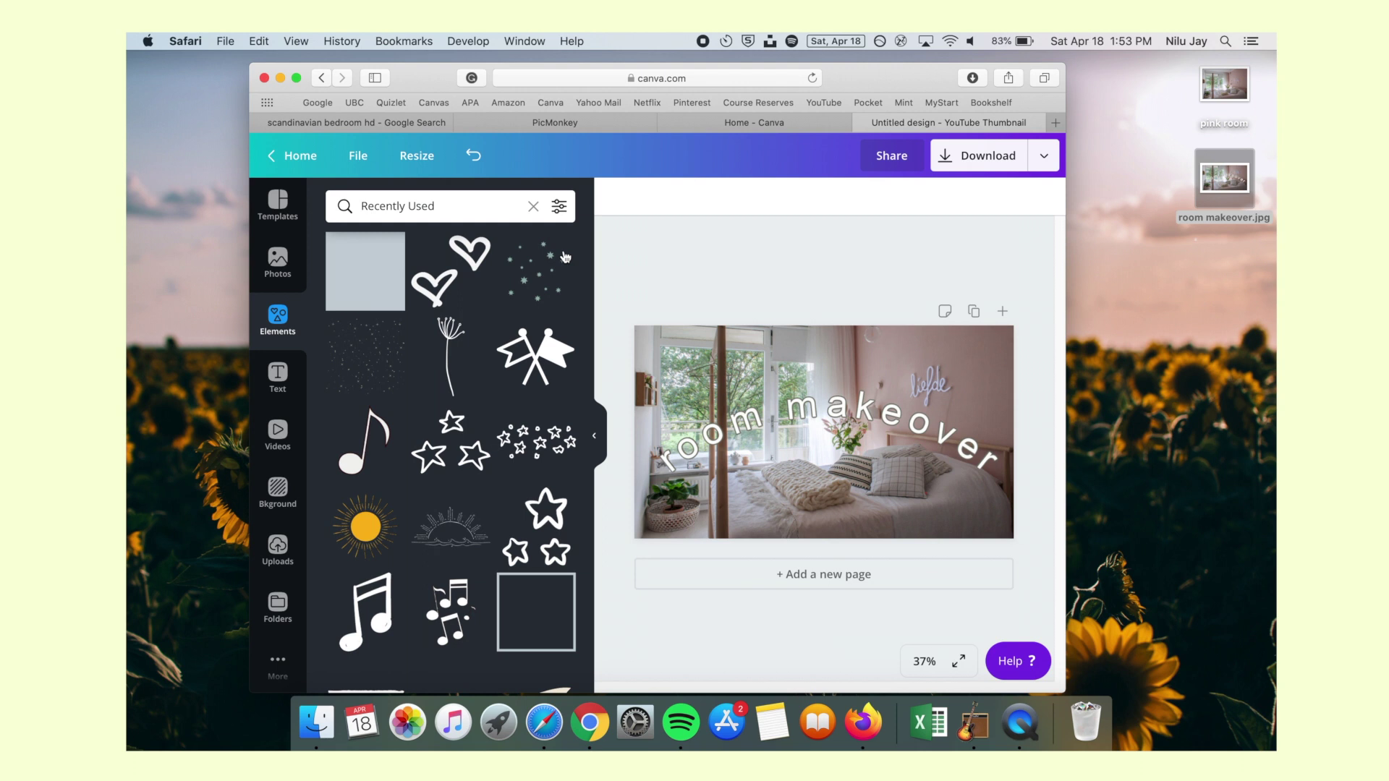
left_click(520, 278)
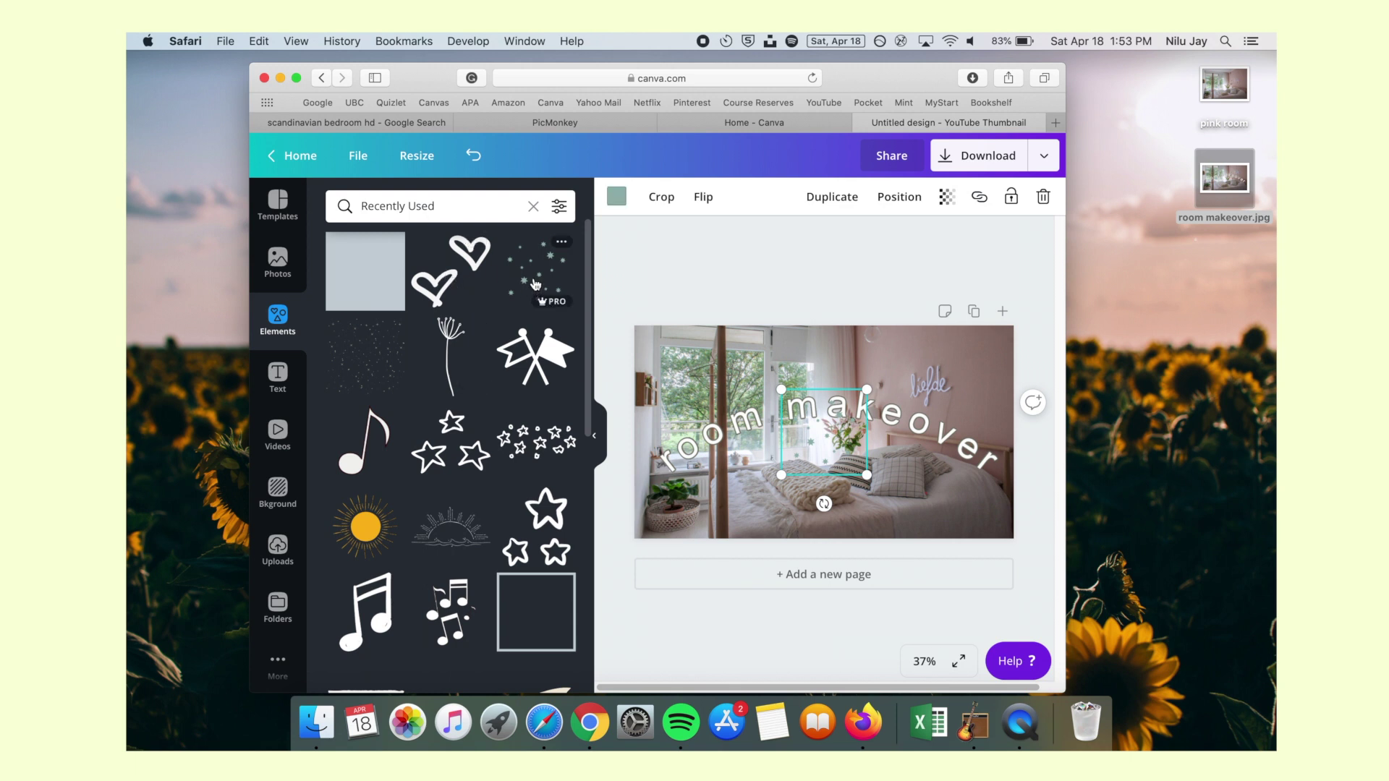
left_click(295, 77)
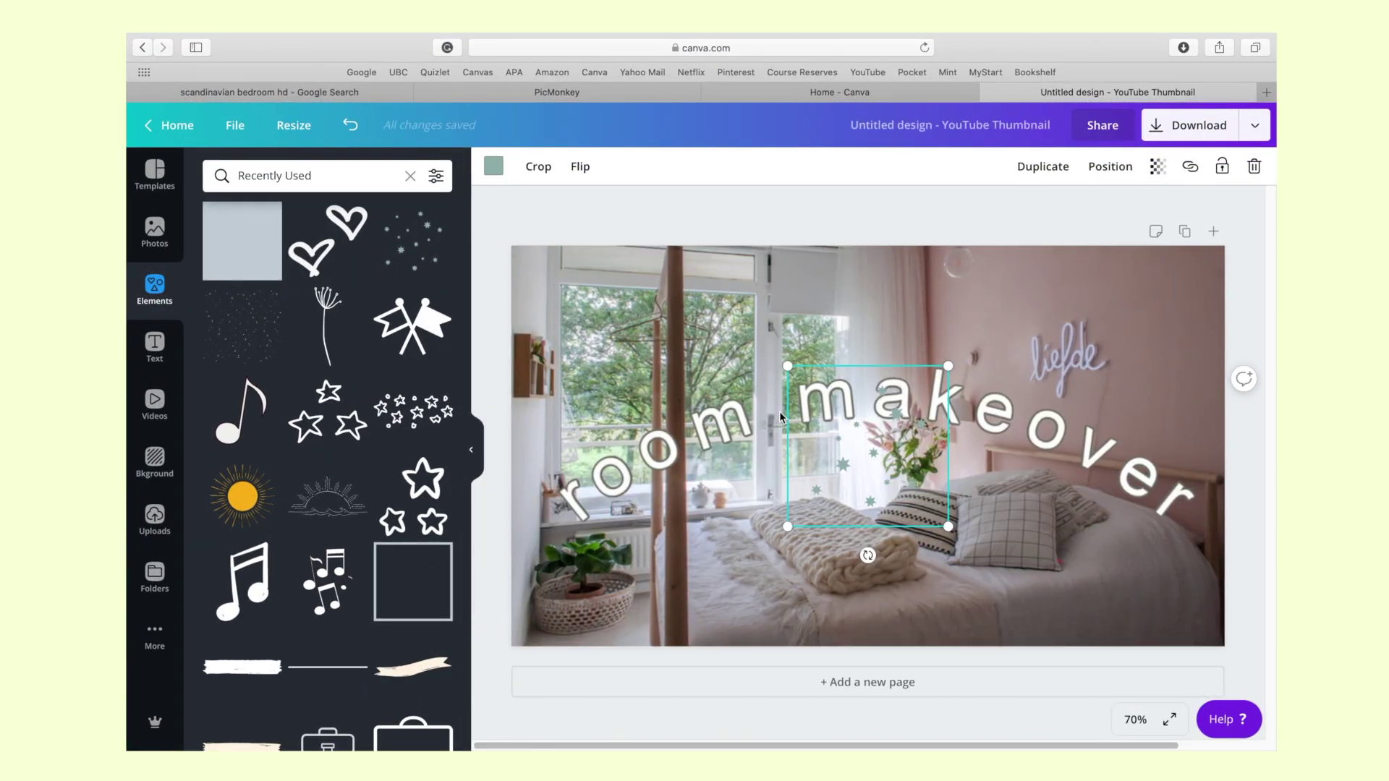
Step: Recolor the stars graphic white, move it down onto the knitted blanket on the bed and deselect it
left_click(495, 169)
left_click(262, 325)
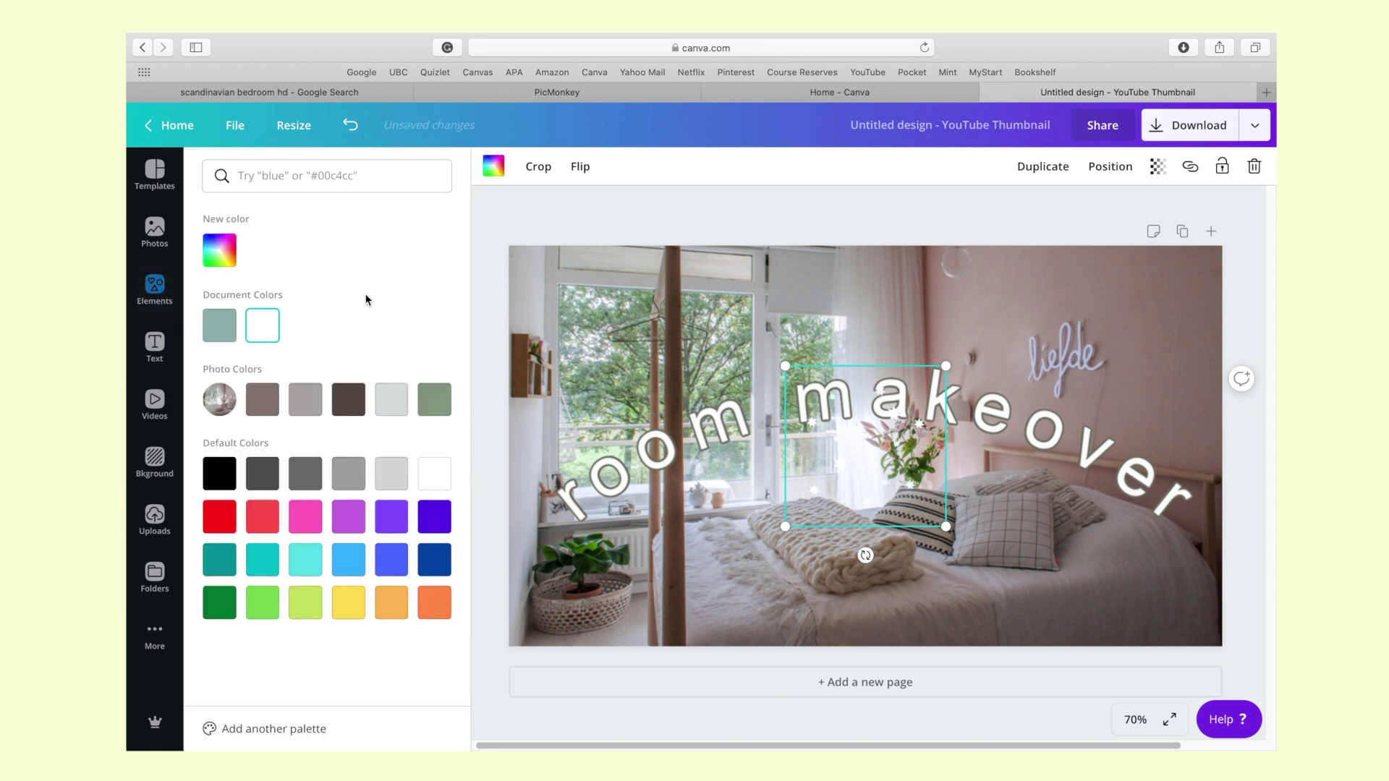
left_click(719, 213)
left_click_drag(917, 487, 901, 588)
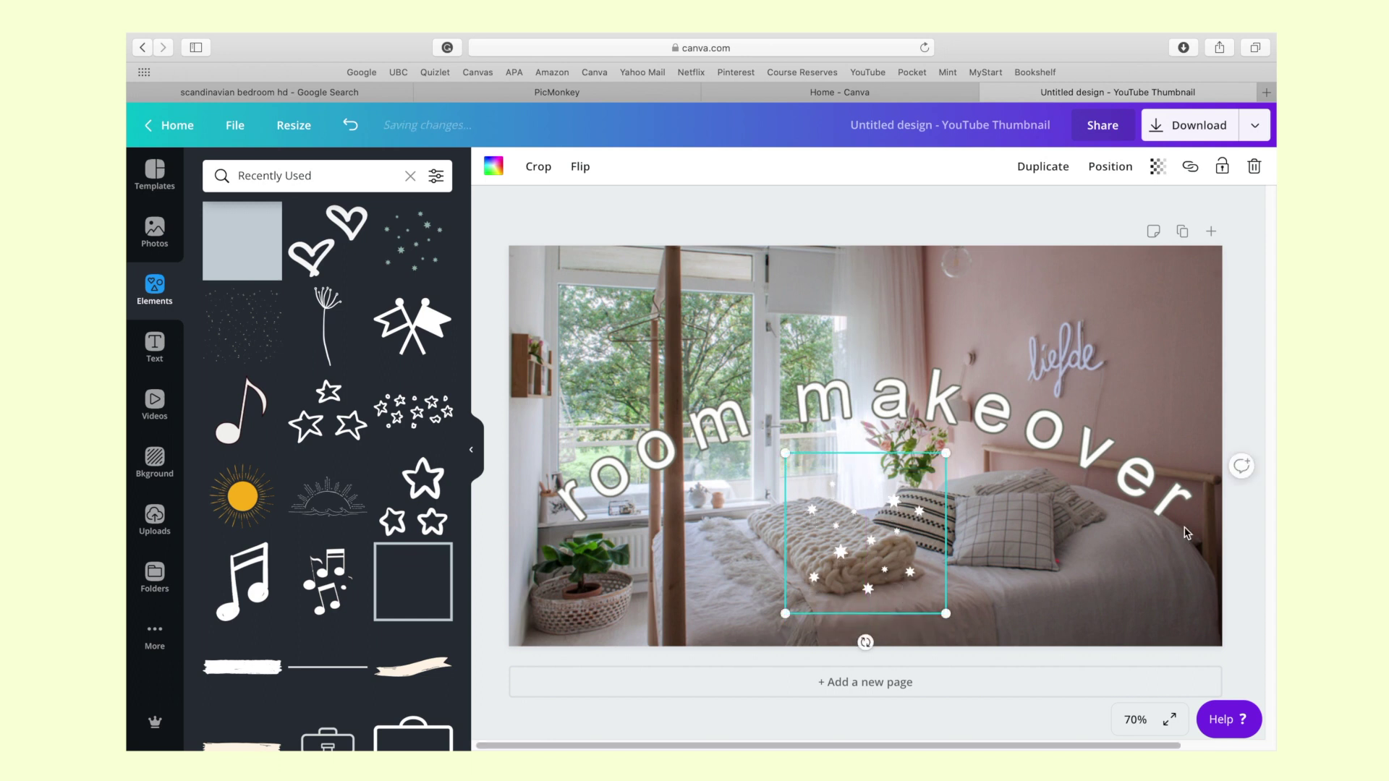
left_click(1254, 543)
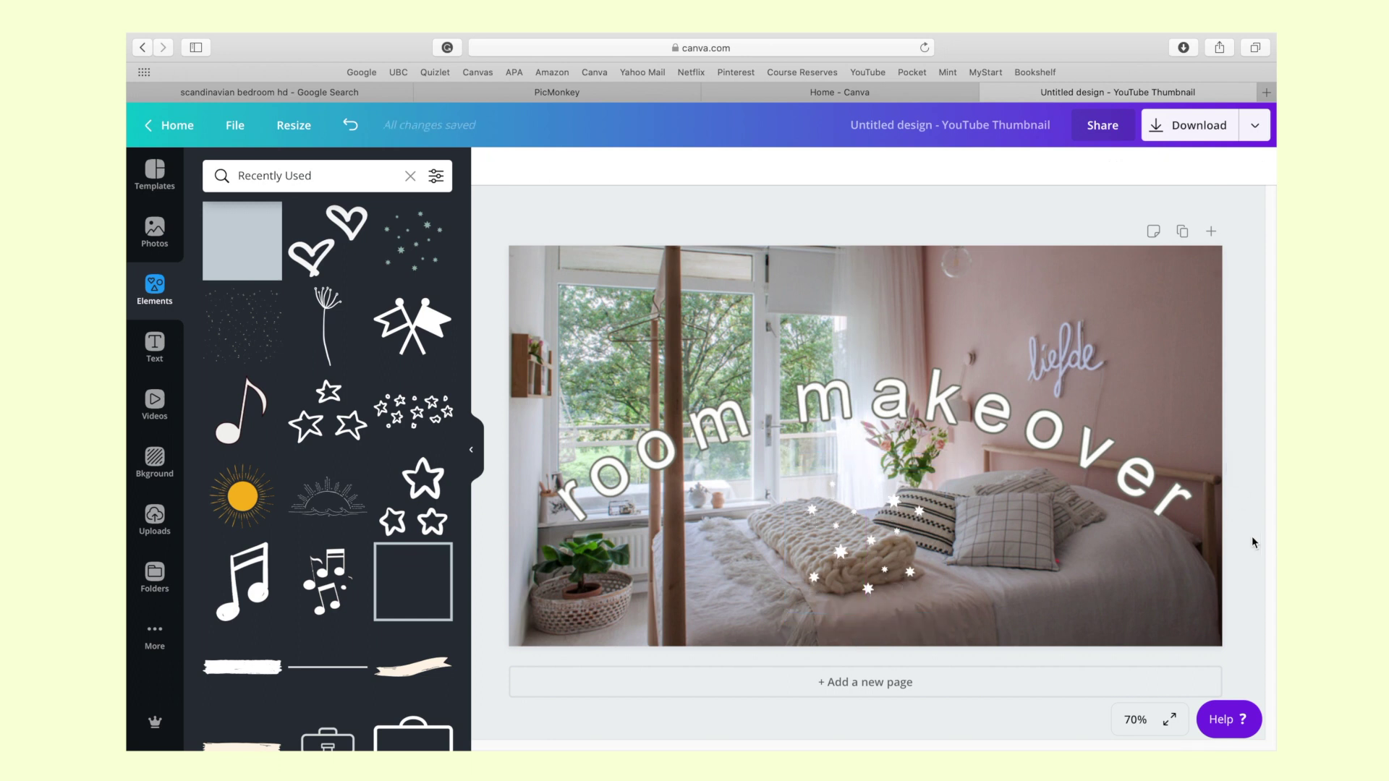
left_click(344, 243)
left_click_drag(901, 488, 1130, 385)
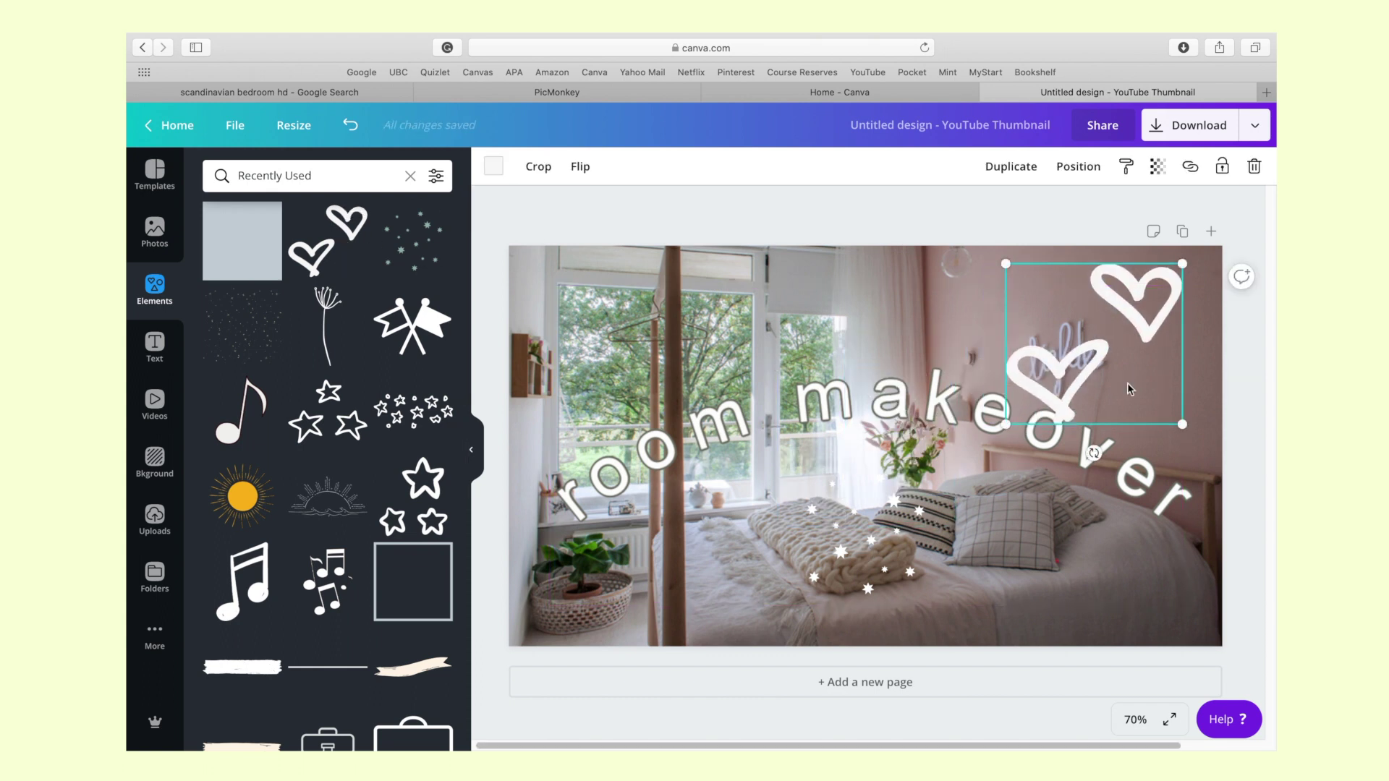
key("BackSpace")
mouse_move(331, 418)
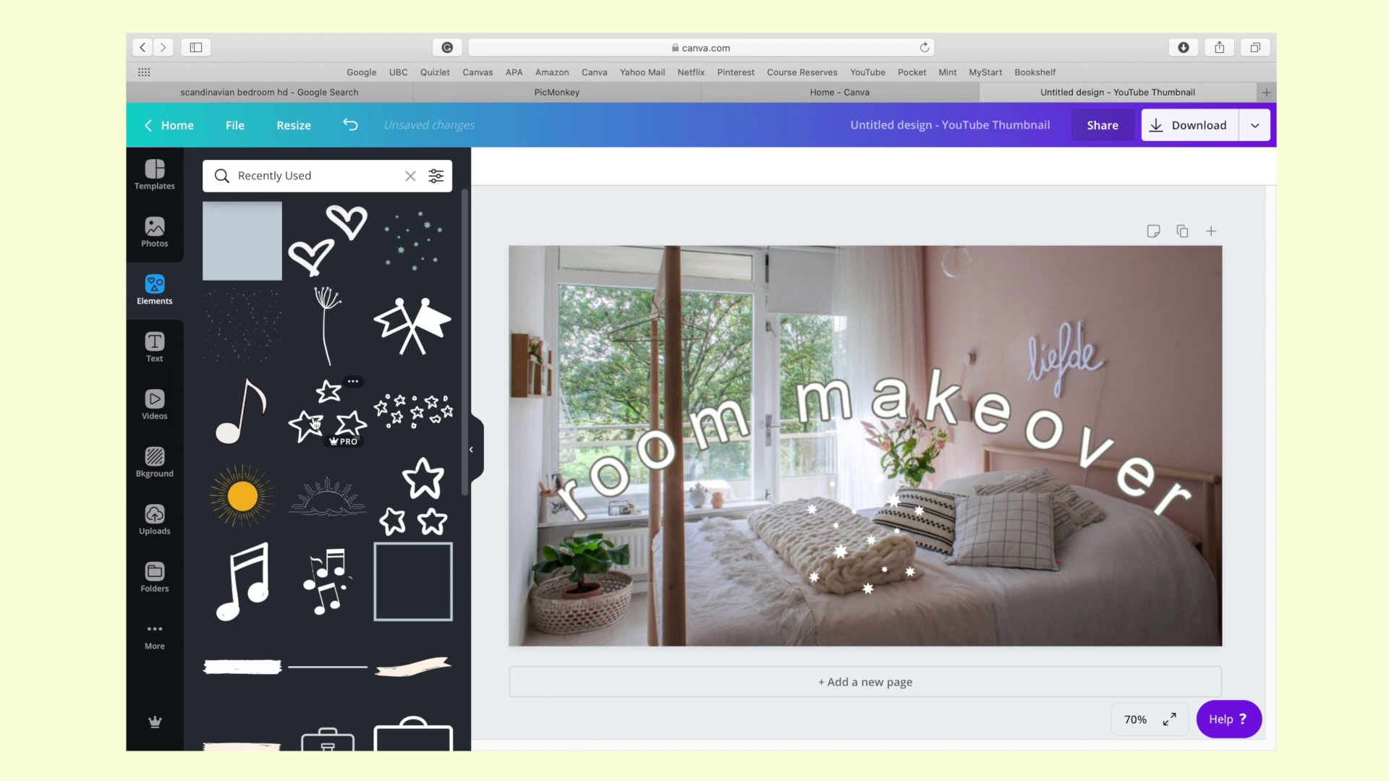
left_click(331, 418)
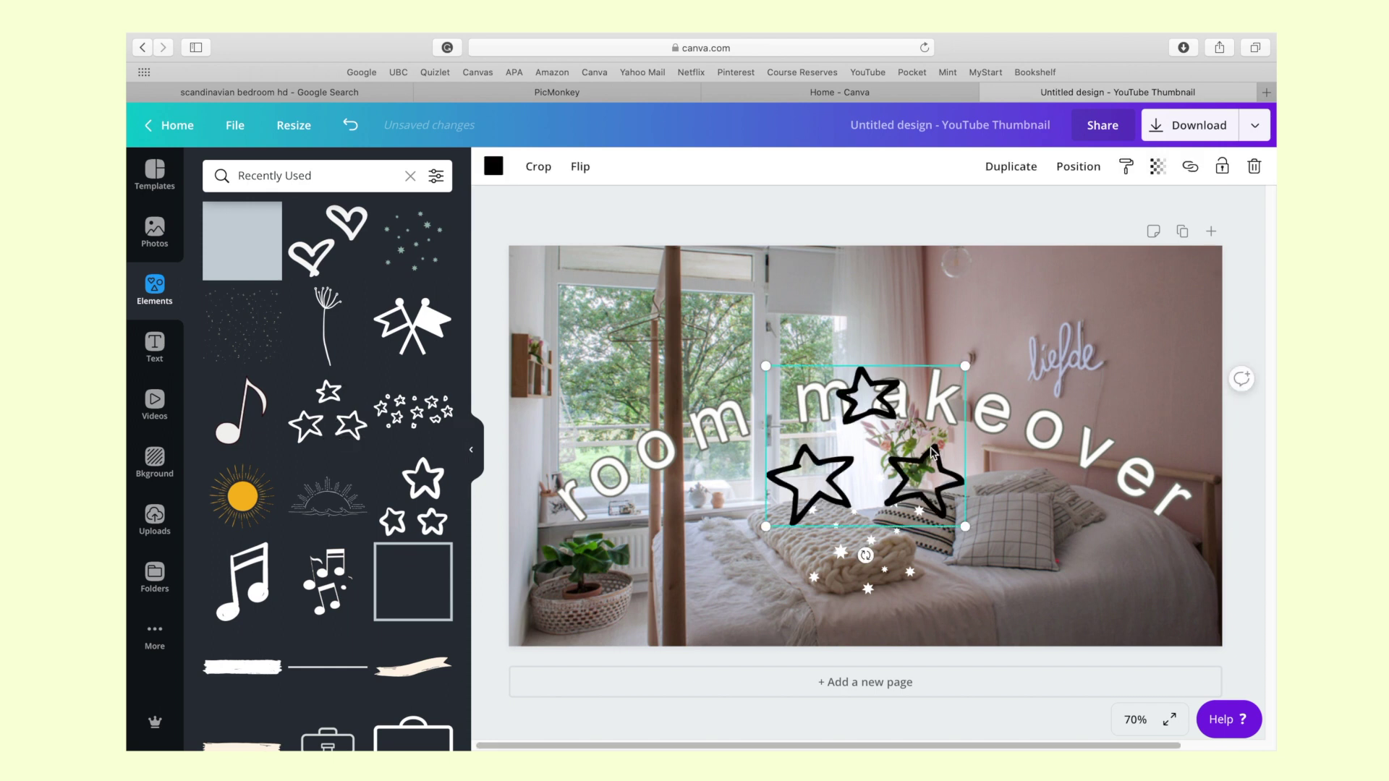
left_click(495, 167)
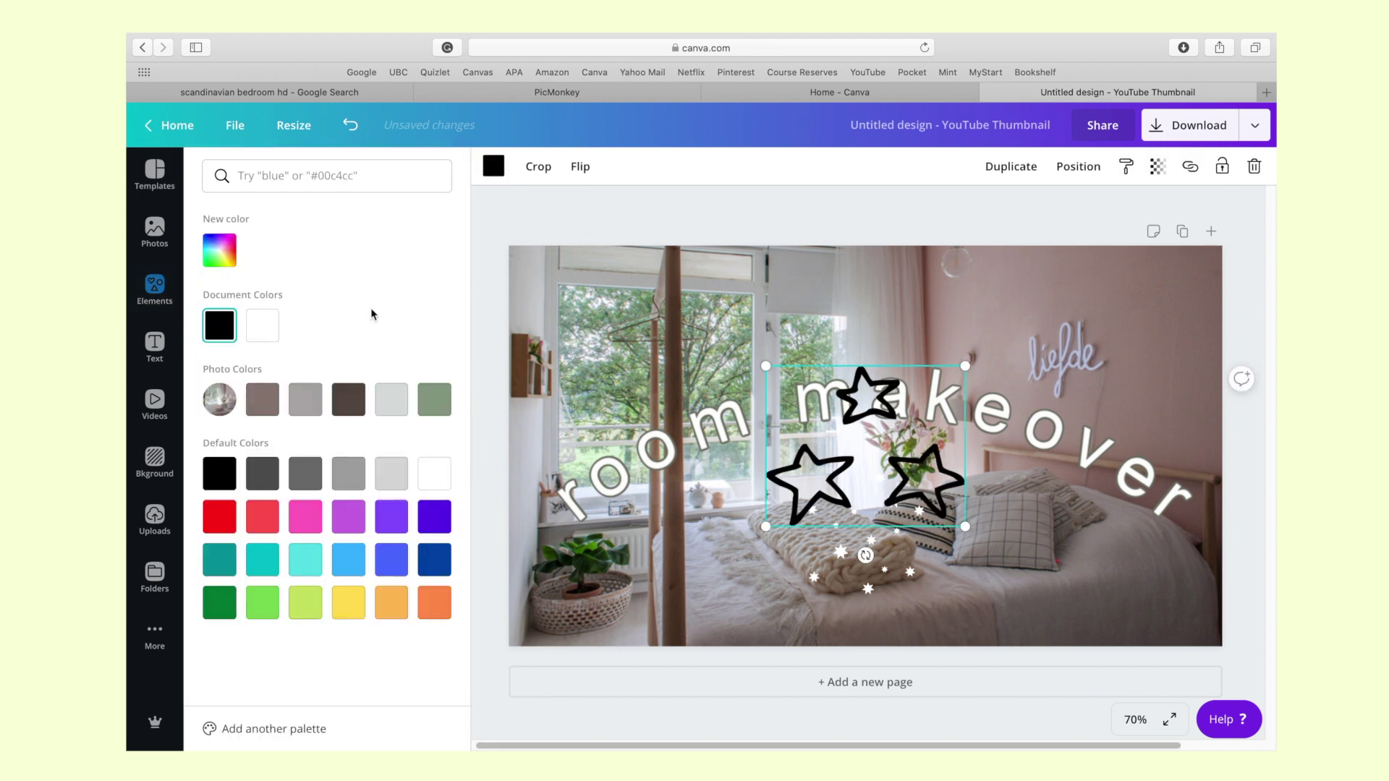
left_click(262, 325)
left_click_drag(889, 422, 1117, 311)
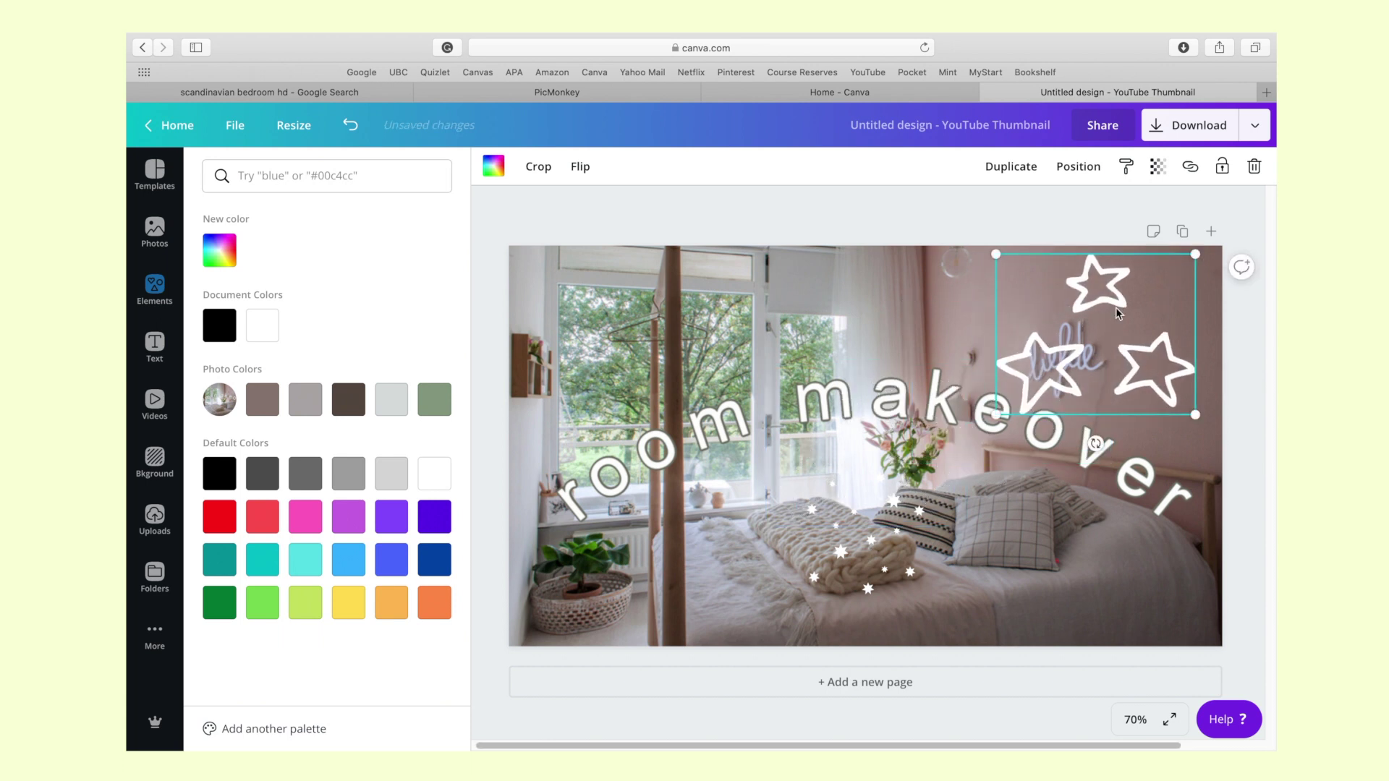
key("Delete")
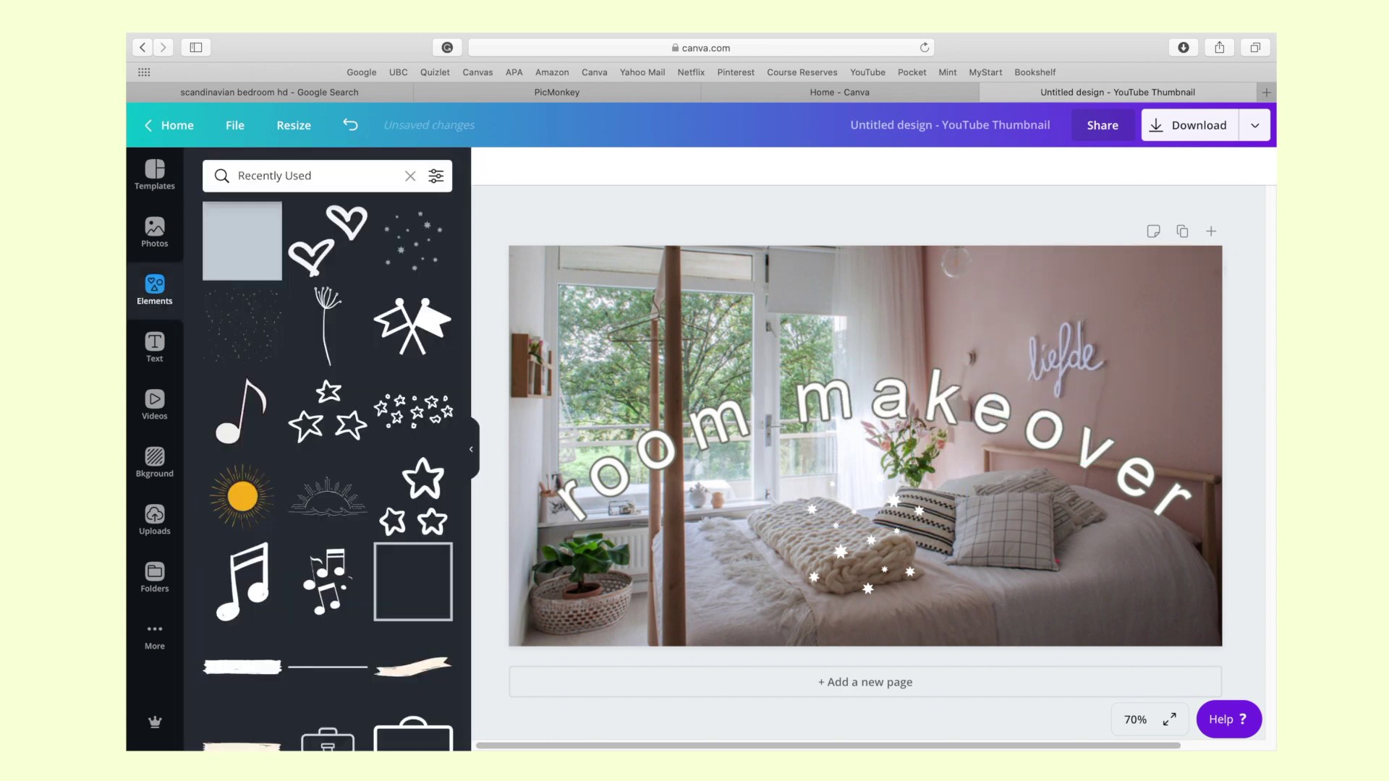
Step: Add a second scattered small stars graphic over the neon sign on the pink wall and recolor it white
left_click(410, 238)
left_click_drag(830, 499, 1070, 373)
left_click(498, 171)
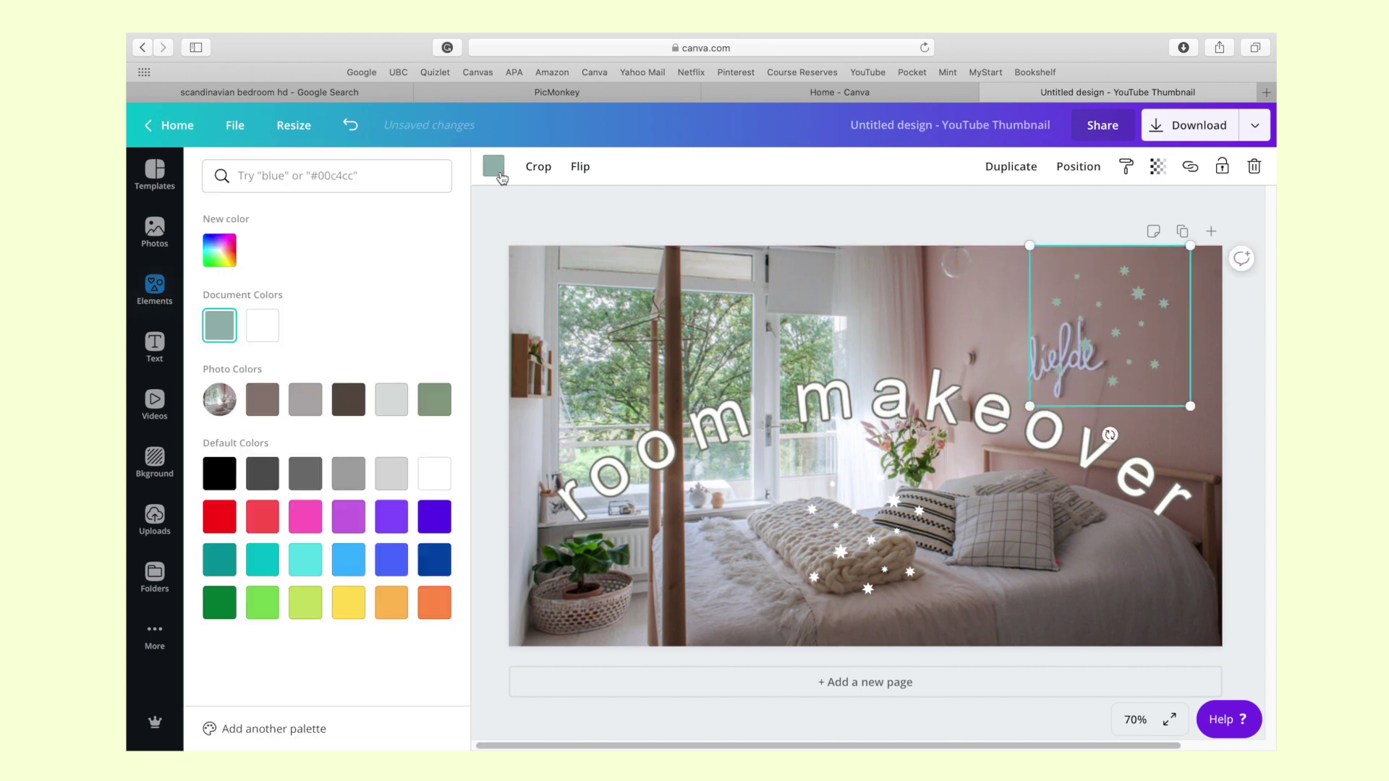
left_click(261, 413)
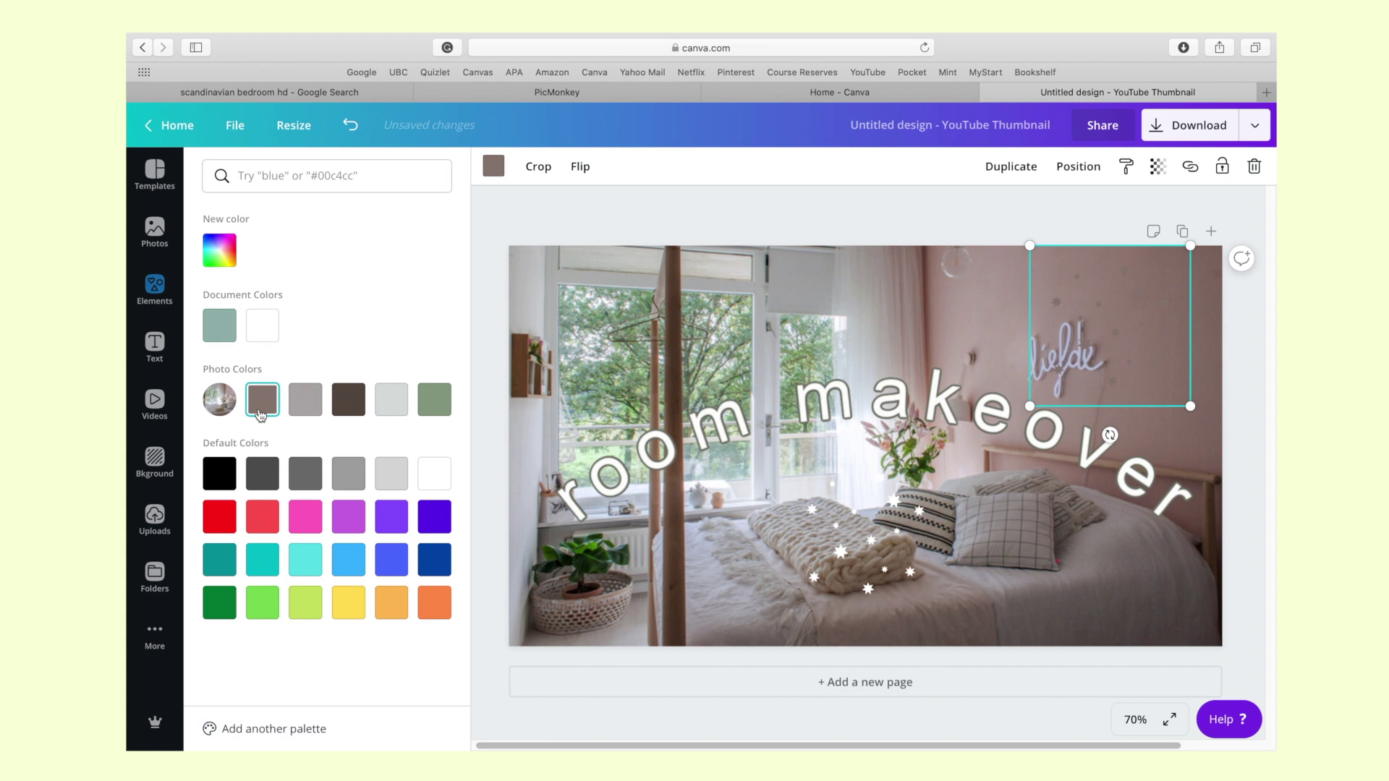
left_click(305, 411)
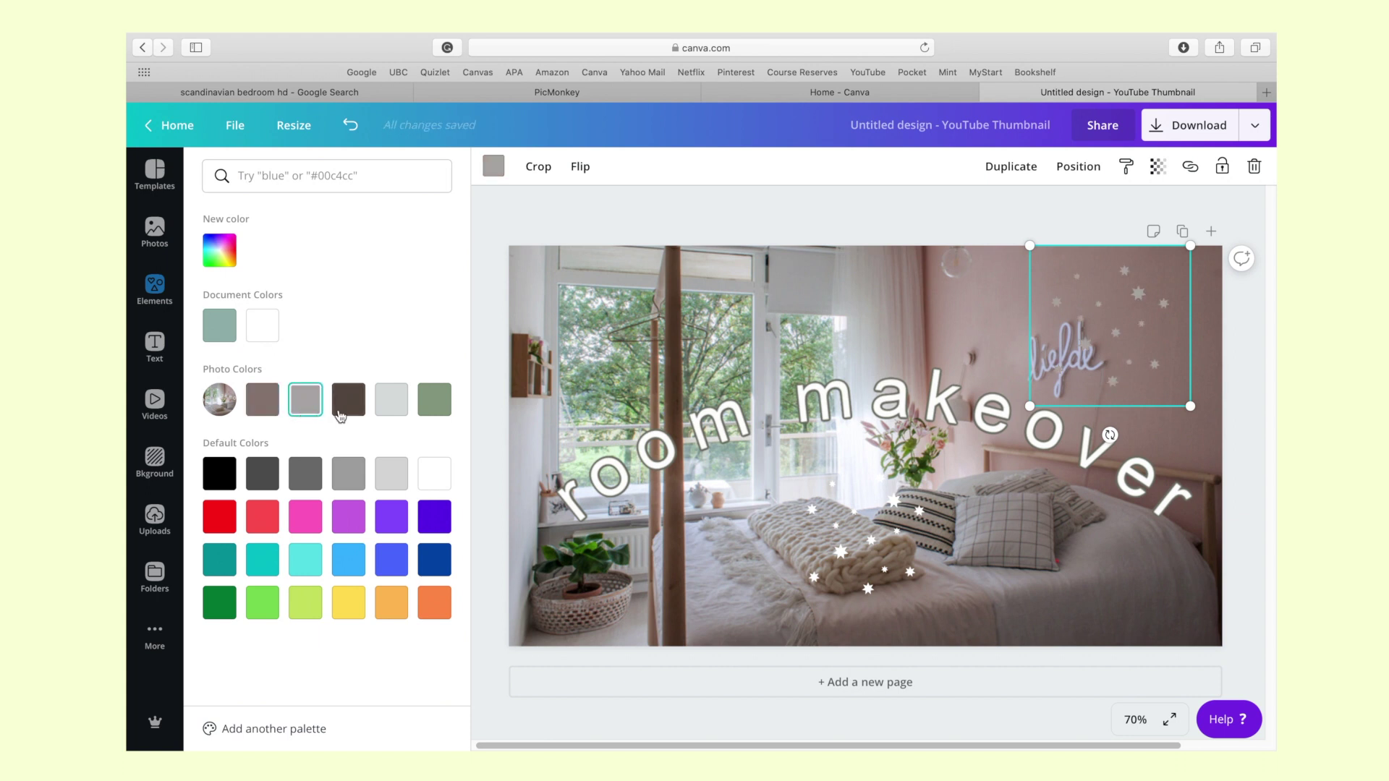
left_click(341, 413)
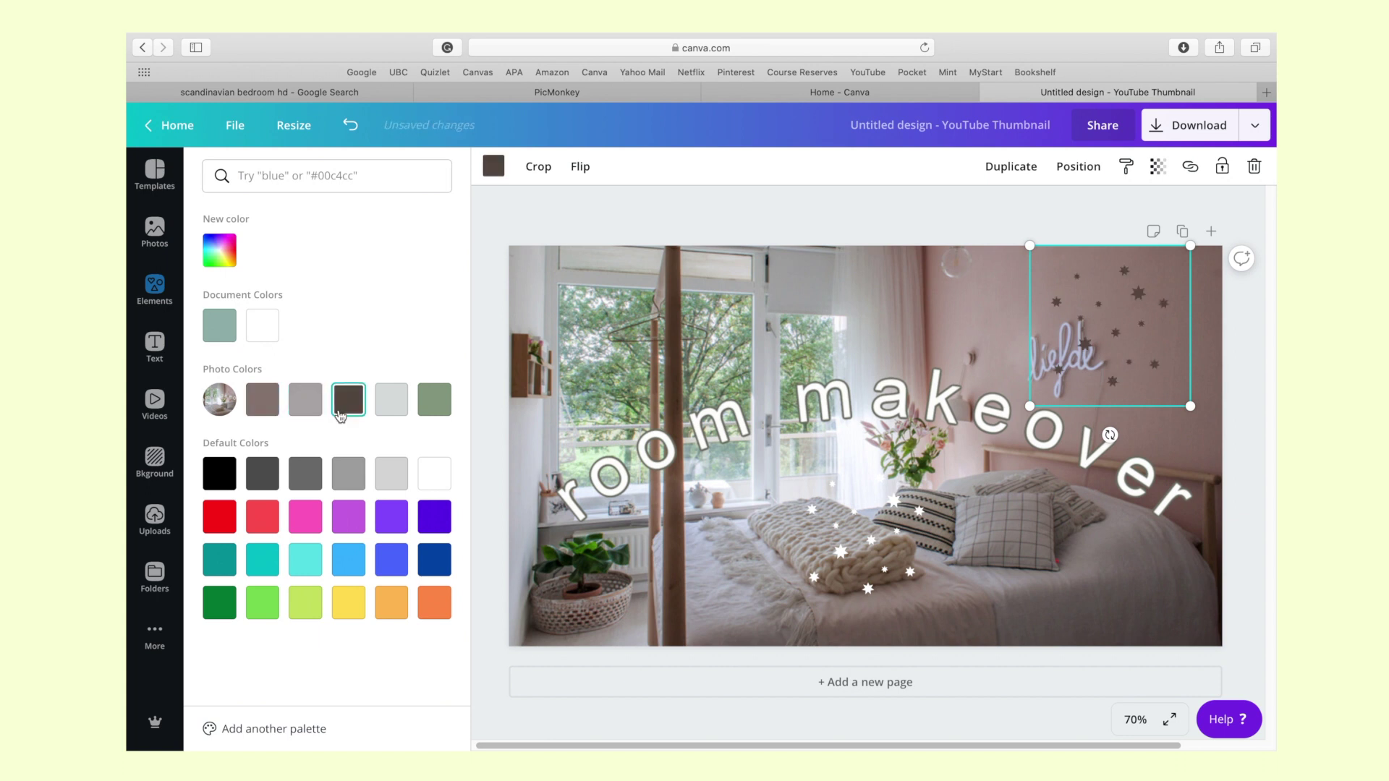
left_click(388, 411)
left_click(424, 413)
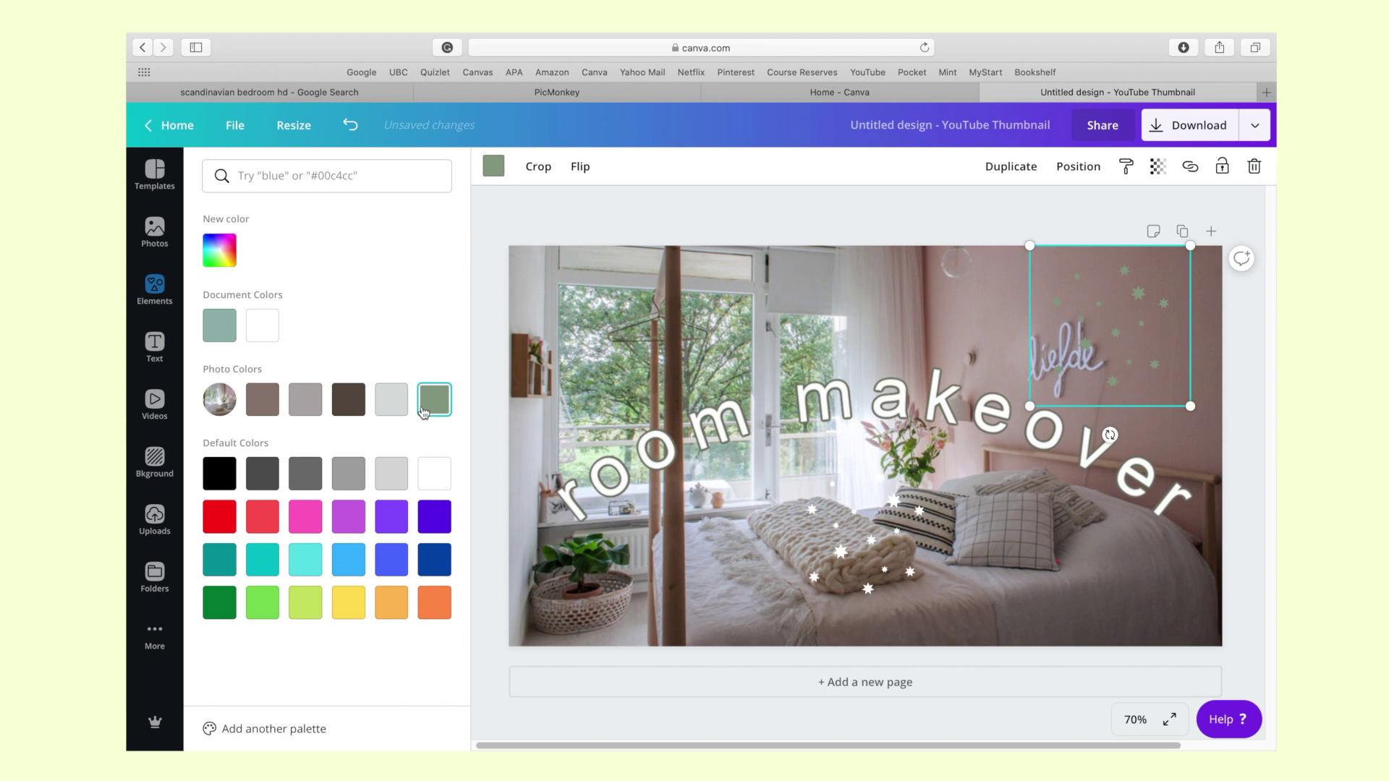
left_click(262, 326)
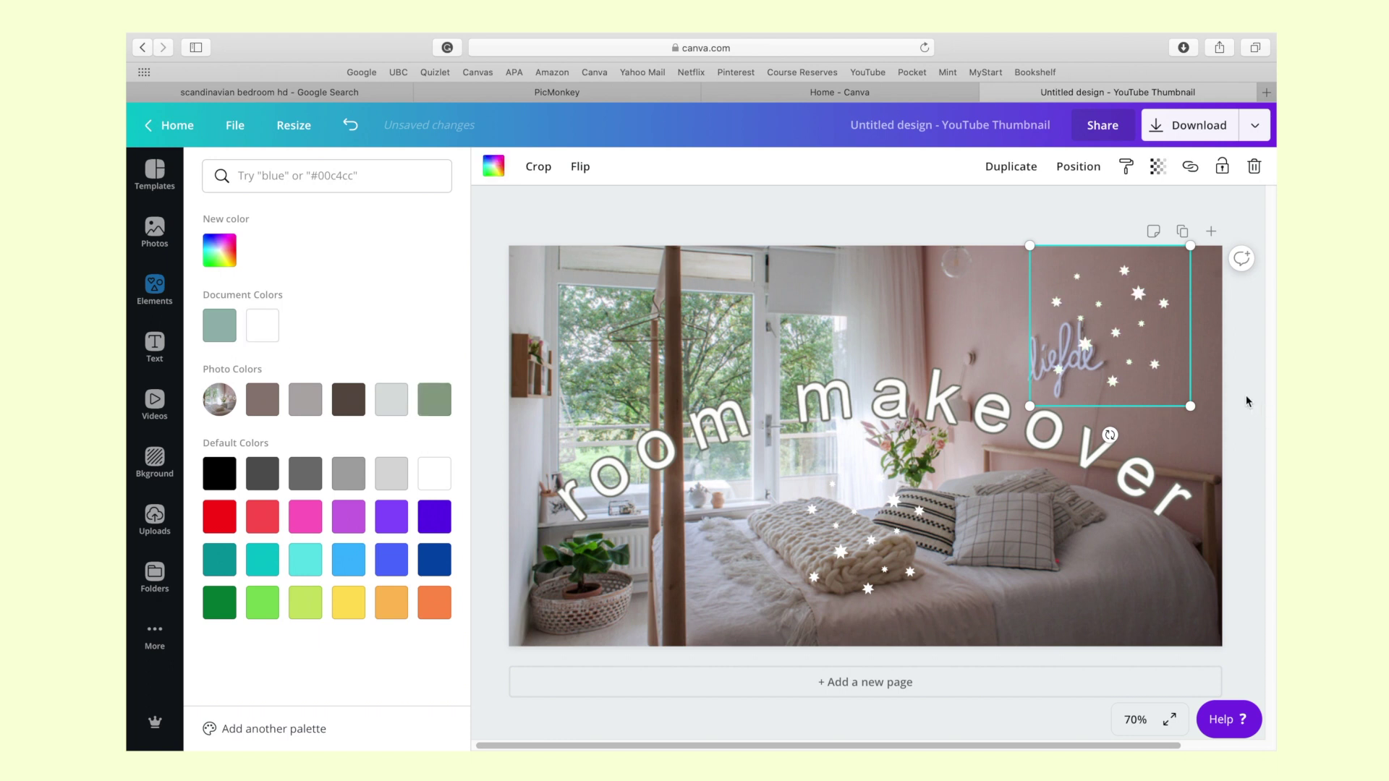
Step: Move the new white stars graphic from the pink wall to the window above the word "room" and deselect it
left_click(1138, 347)
left_click_drag(1138, 348, 648, 373)
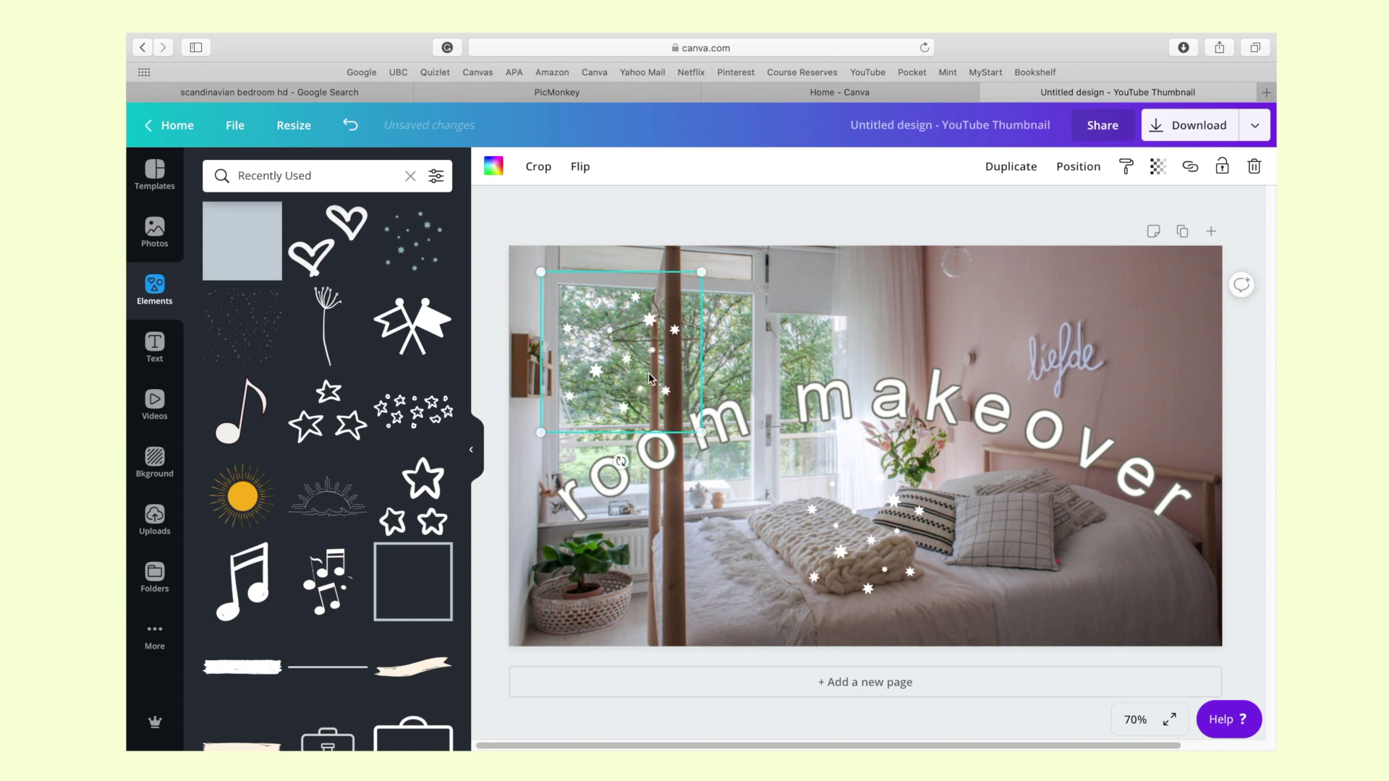
left_click(872, 220)
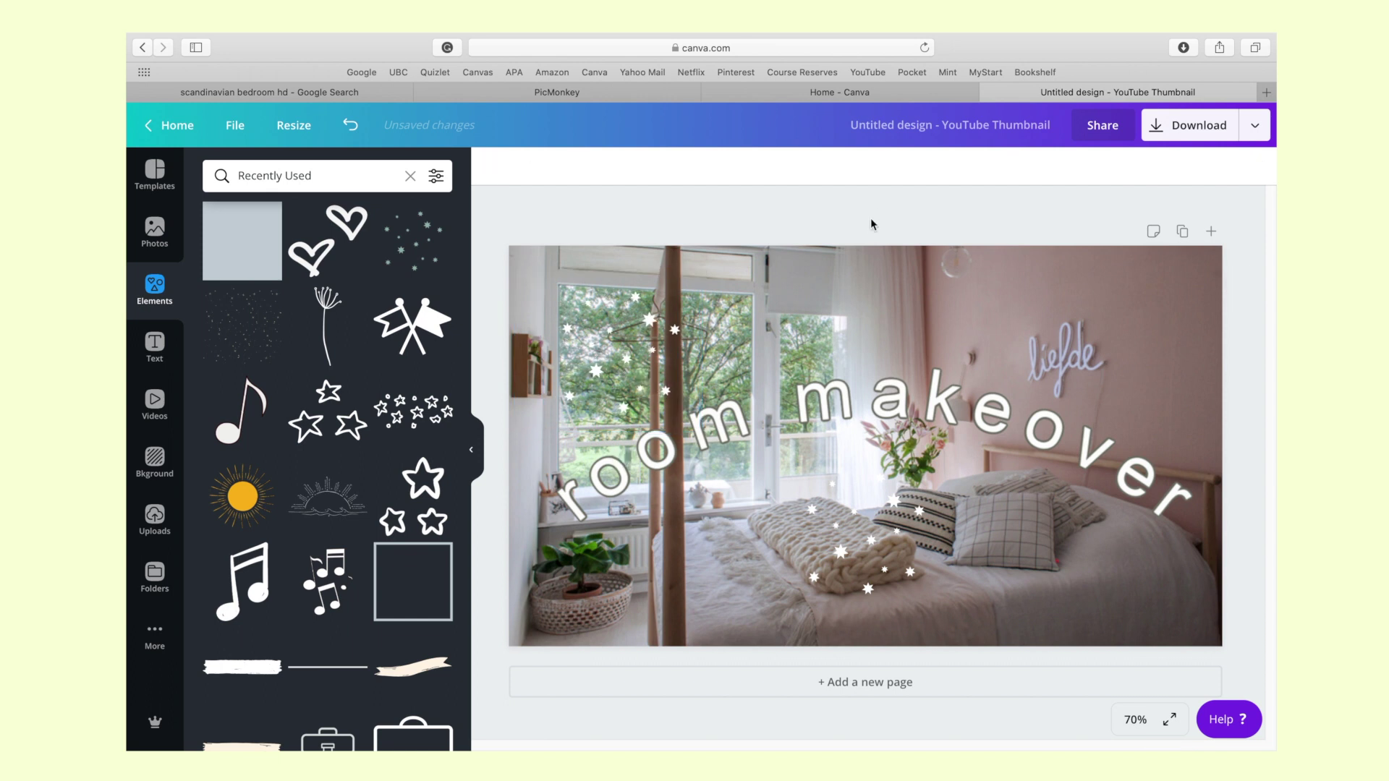
Step: Move the blanket's stars onto the patterned cushions and shift the window's stars slightly right and up, leaving nothing selected
left_click_drag(903, 527, 1036, 529)
left_click_drag(654, 370, 728, 357)
left_click(1260, 452)
left_click_drag(971, 574, 938, 558)
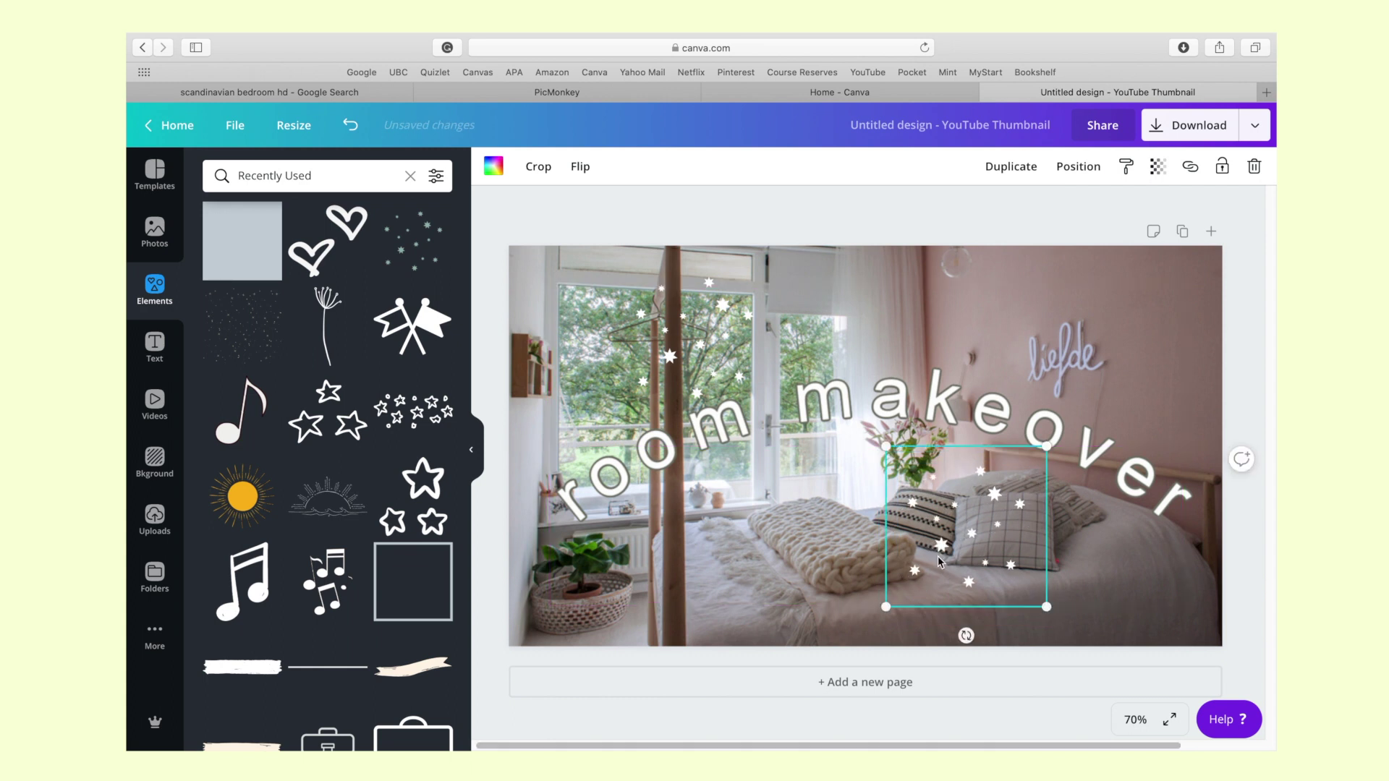
left_click(1252, 474)
key("Escape")
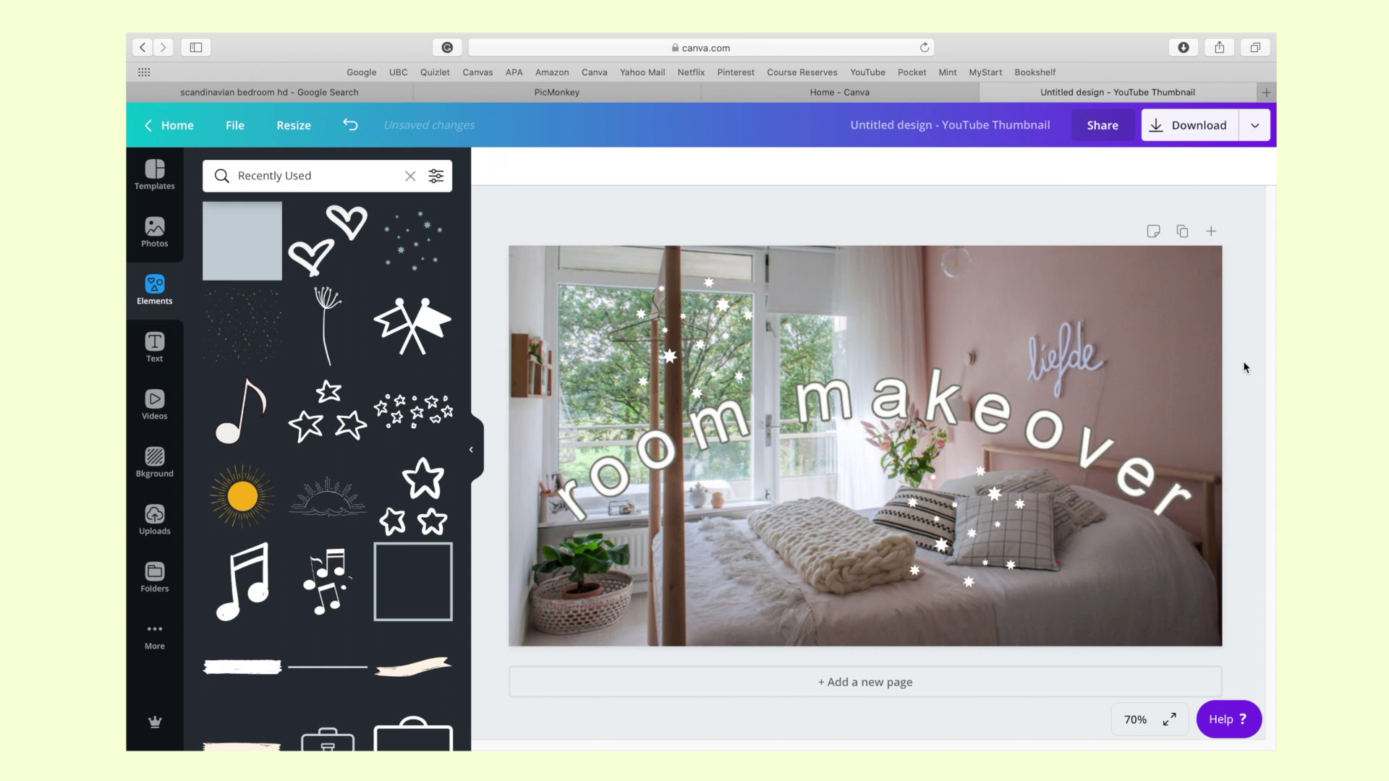
left_click_drag(1000, 535, 1004, 538)
left_click(1241, 391)
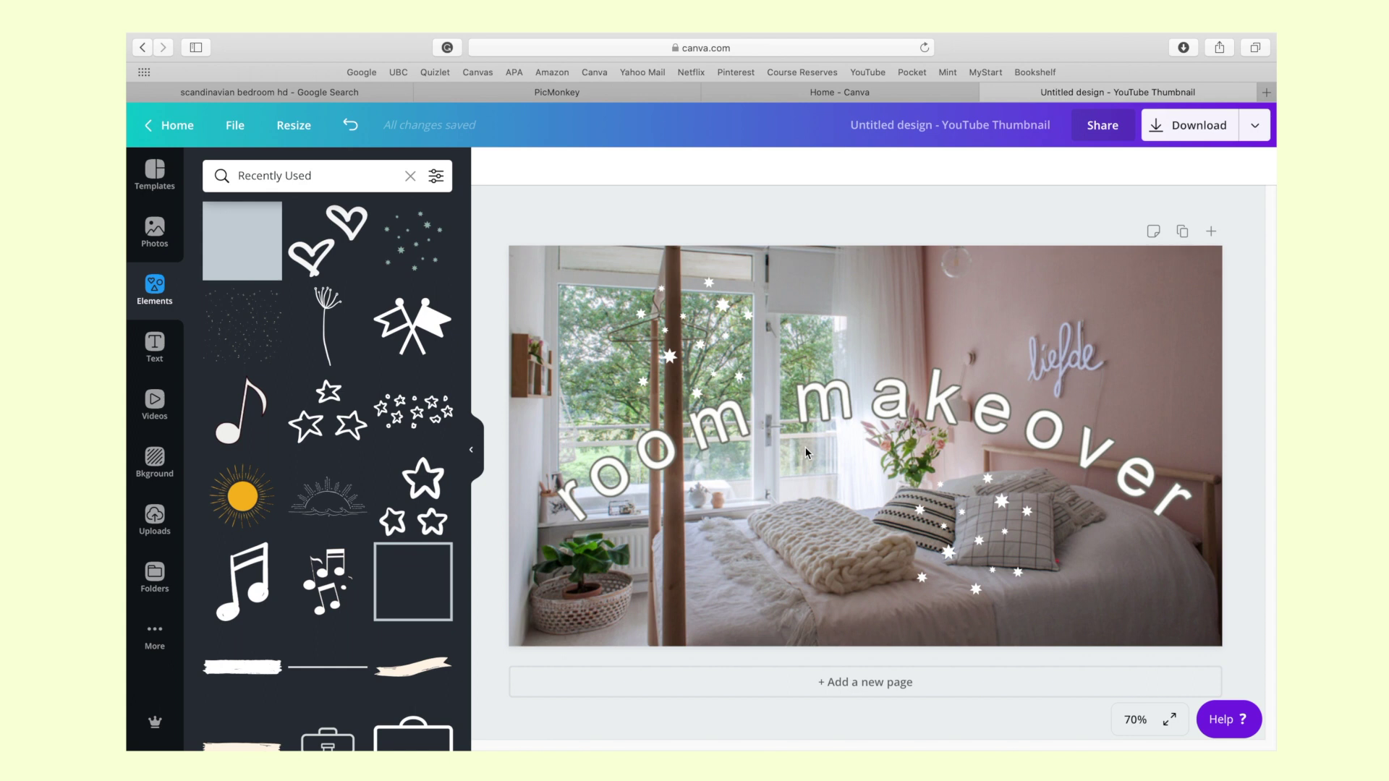
left_click(151, 359)
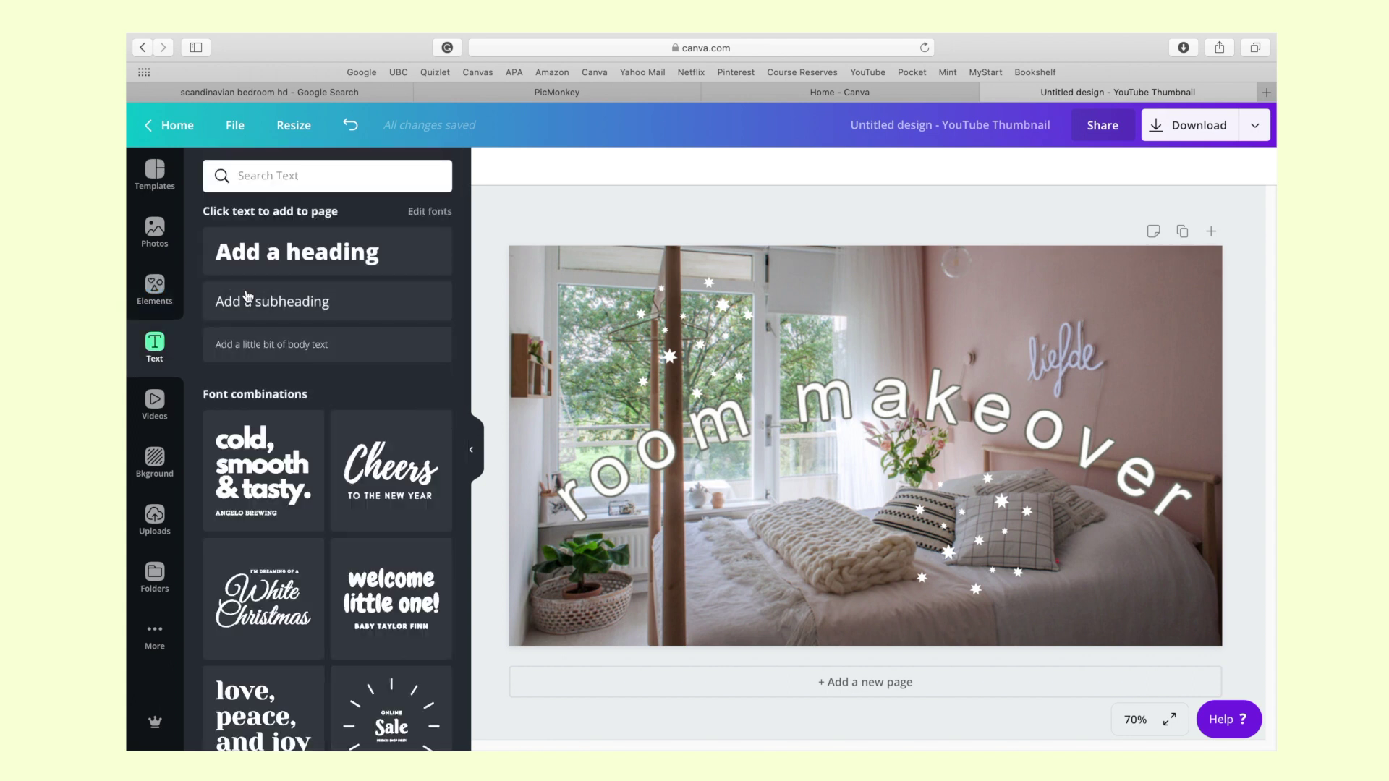
left_click(357, 253)
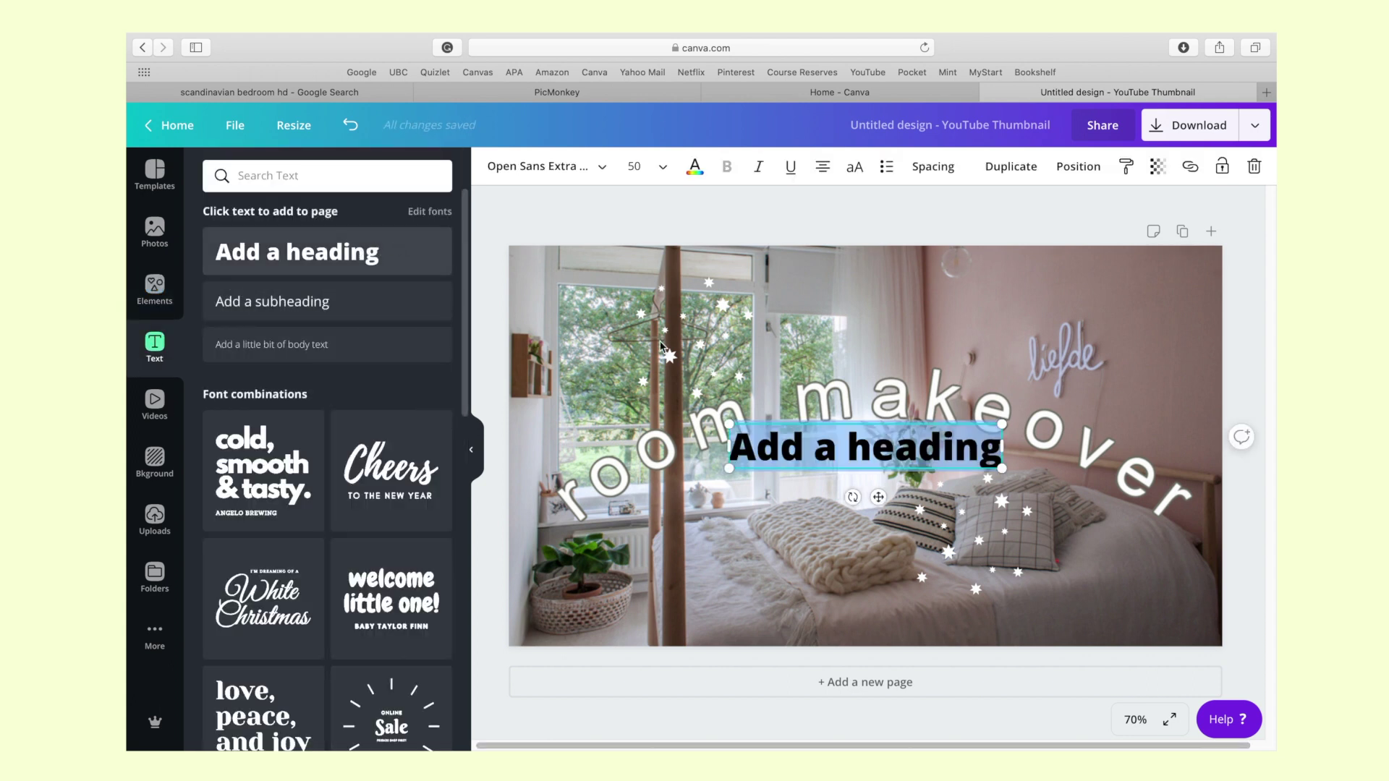
left_click(591, 169)
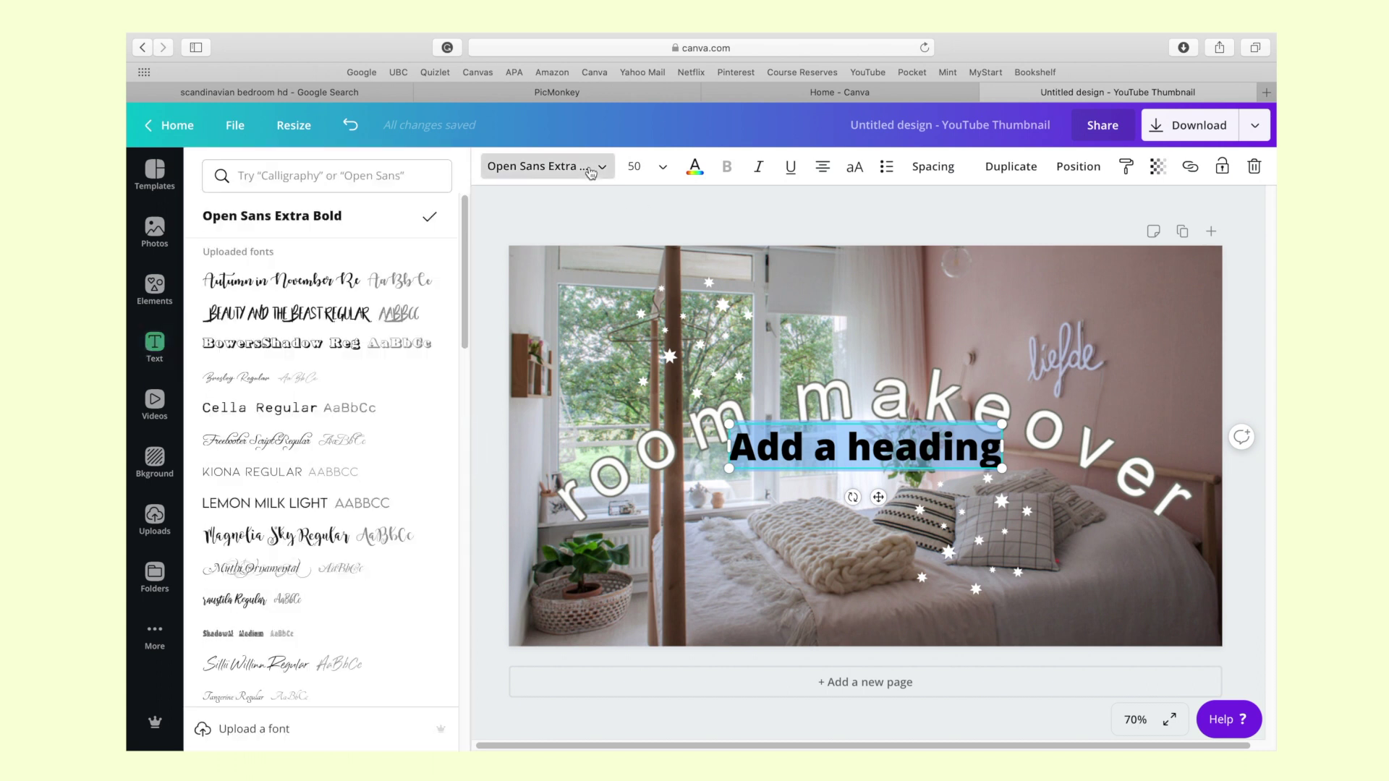
left_click(298, 313)
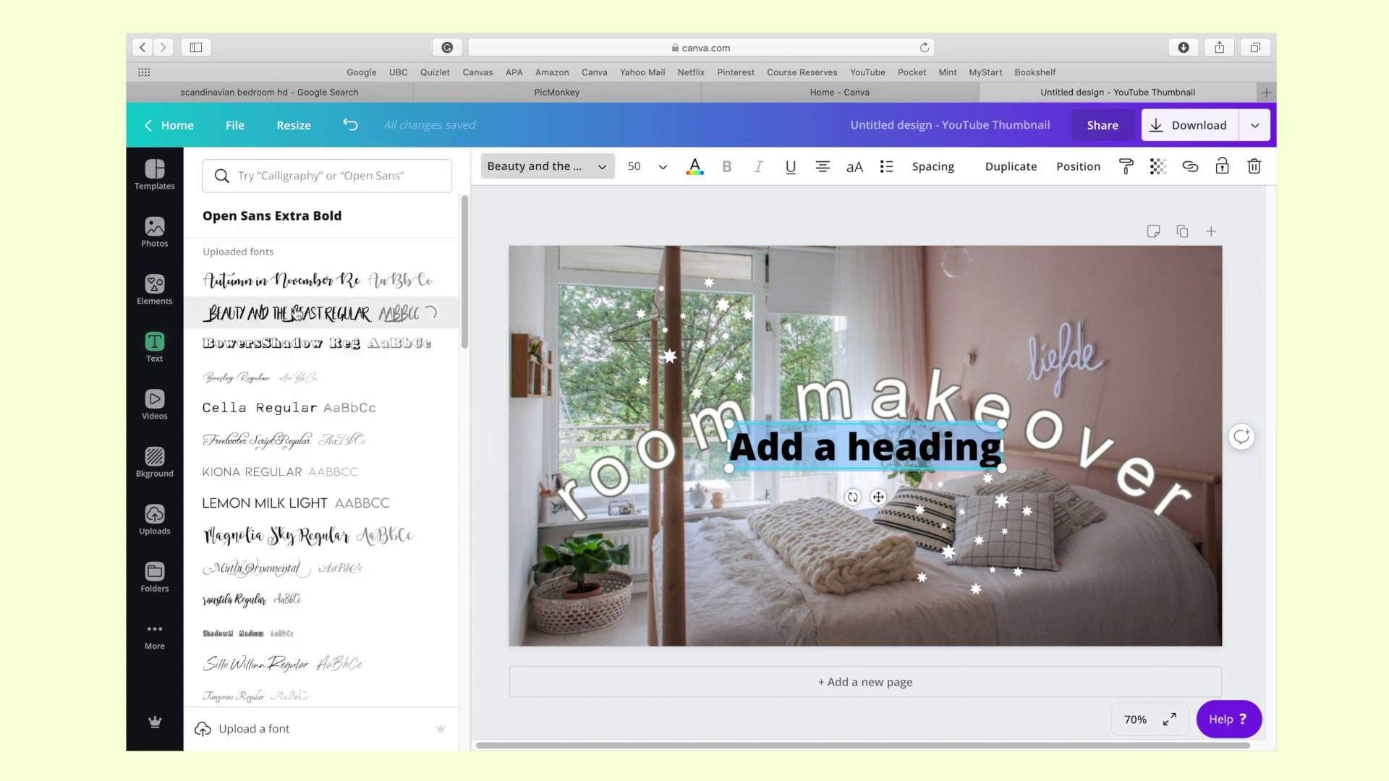
left_click(294, 408)
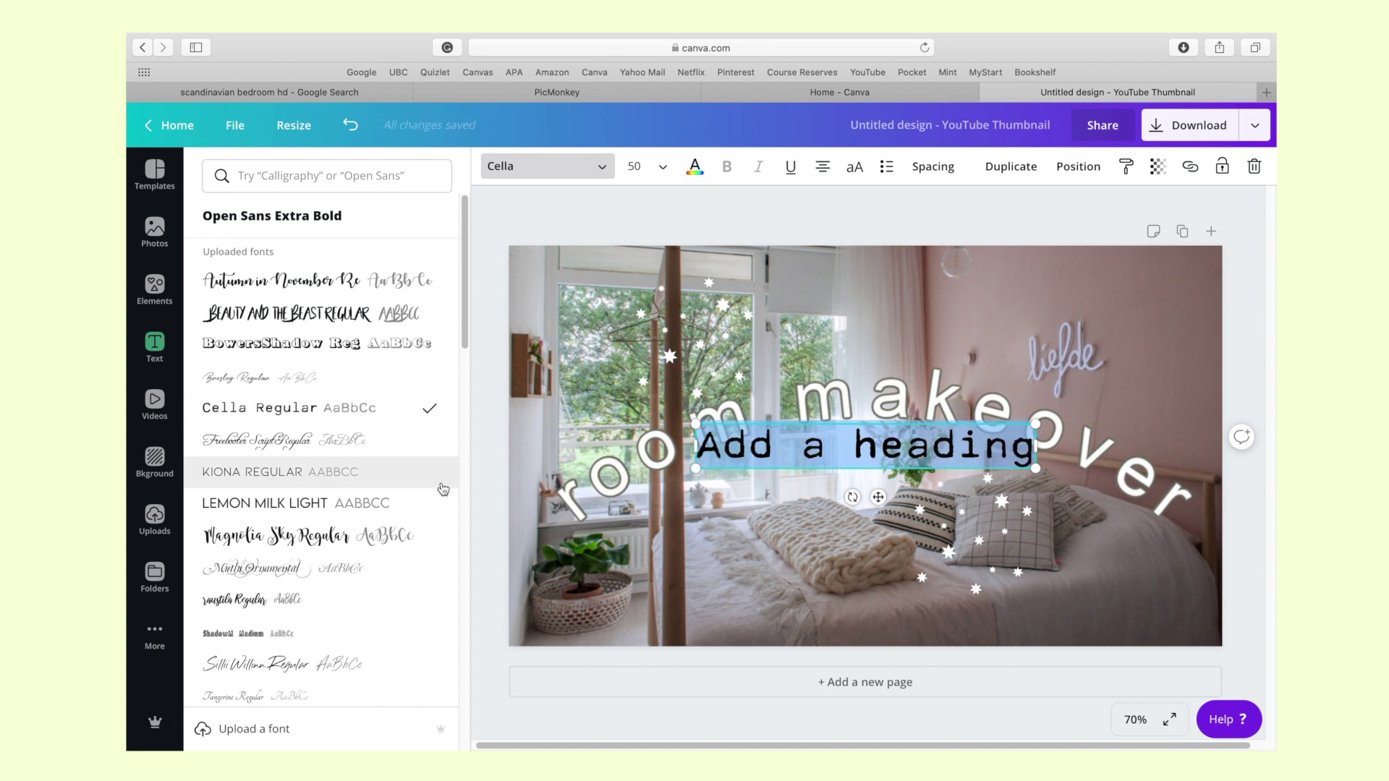
scroll(442, 486, "down", 3)
scroll(443, 488, "down", 3)
scroll(437, 487, "up", 8)
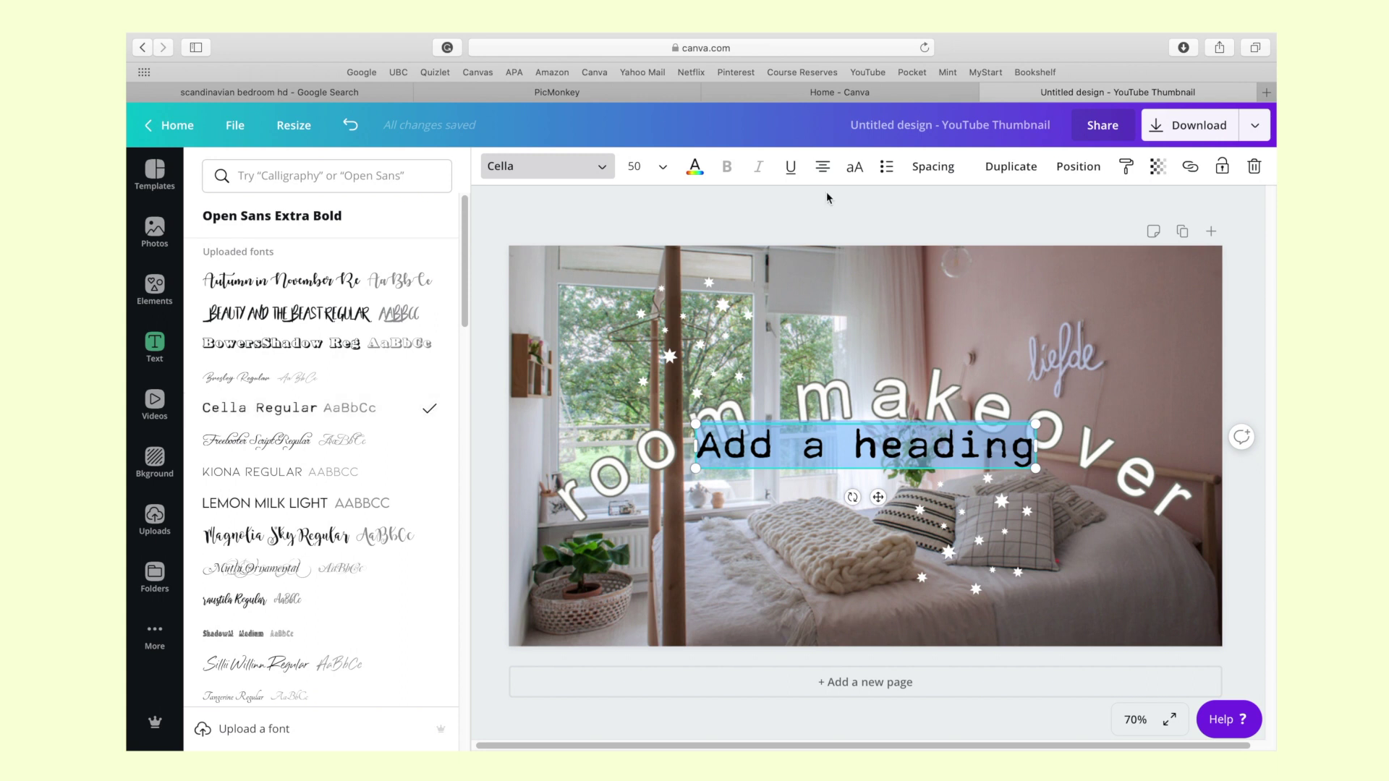
left_click(694, 168)
left_click(262, 326)
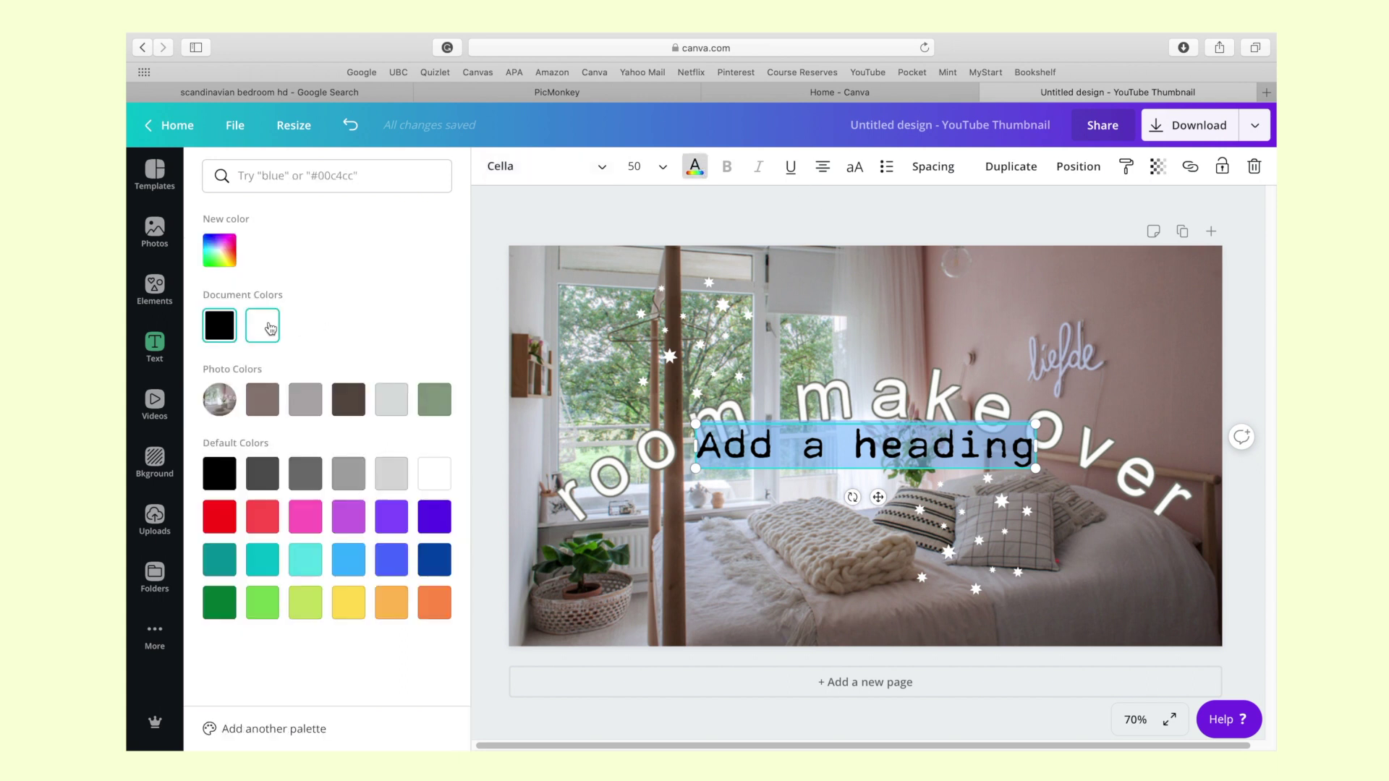
key("Escape")
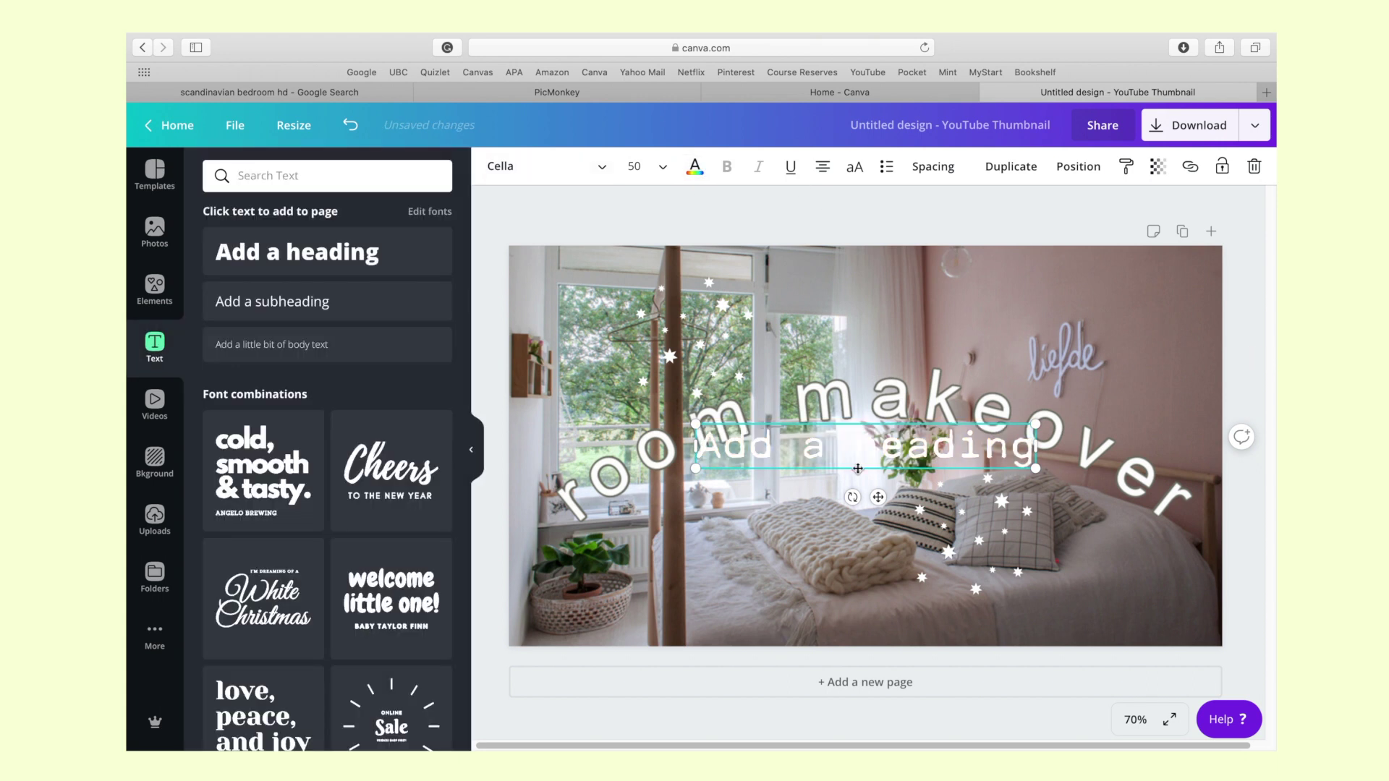
left_click(857, 437)
key("Escape")
key("Delete")
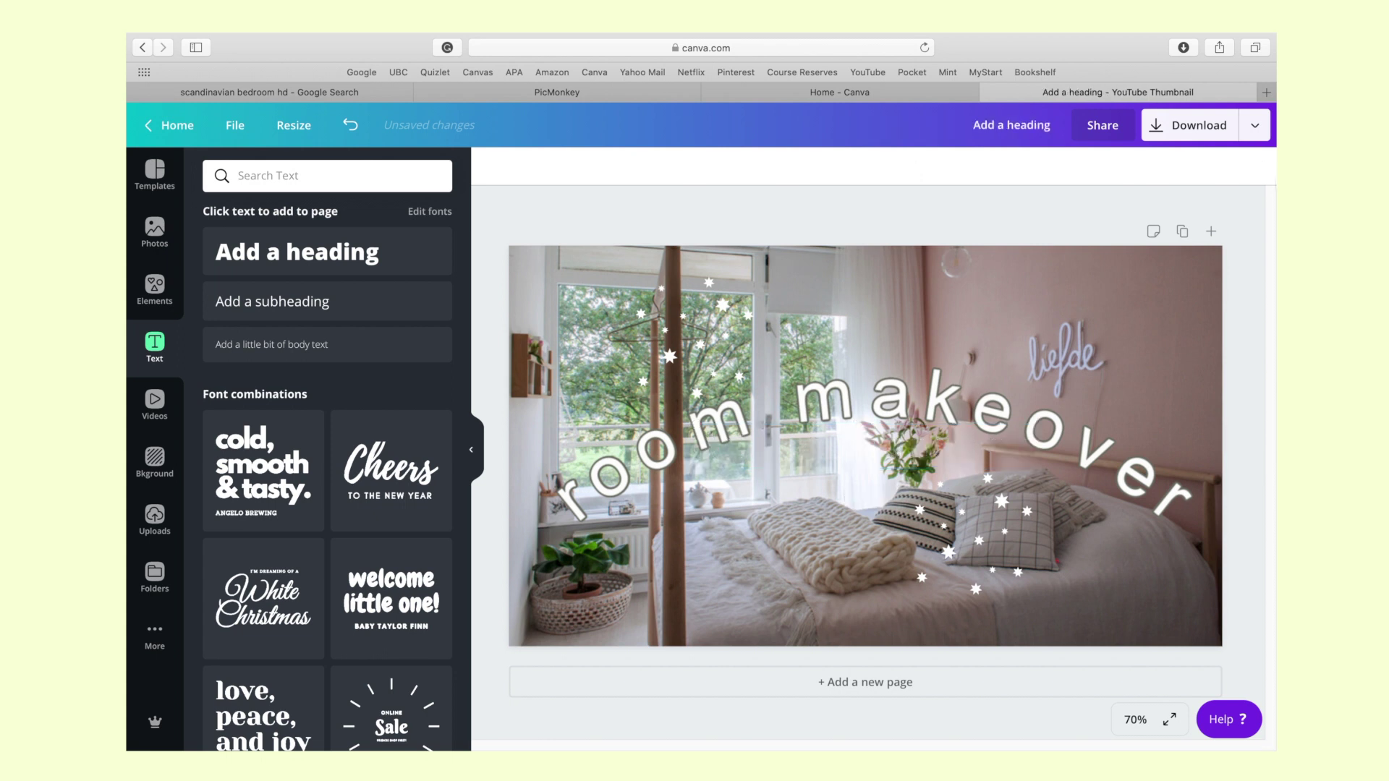
Step: Download the thumbnail as a PNG, open Add a heading.png in Preview and zoom out to view the whole image small
left_click(1179, 129)
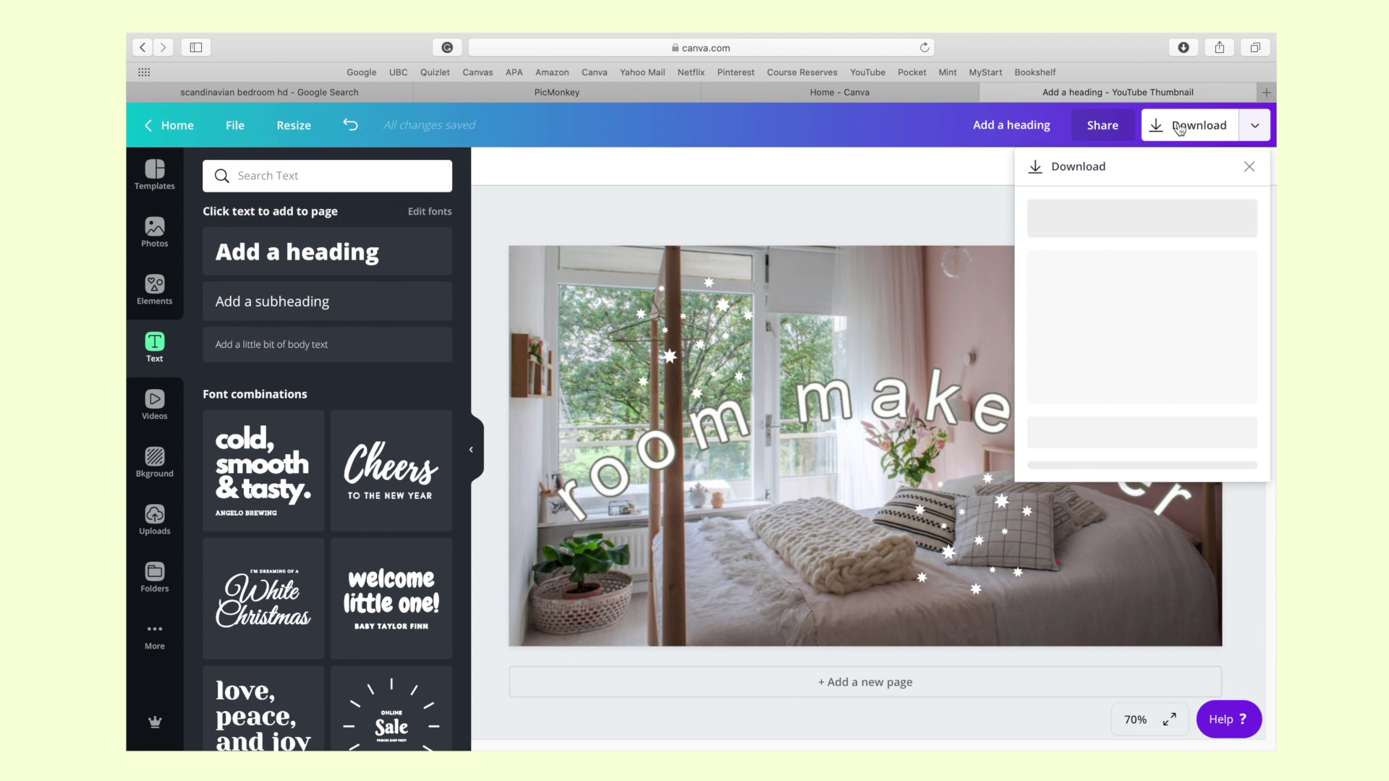
left_click(1154, 395)
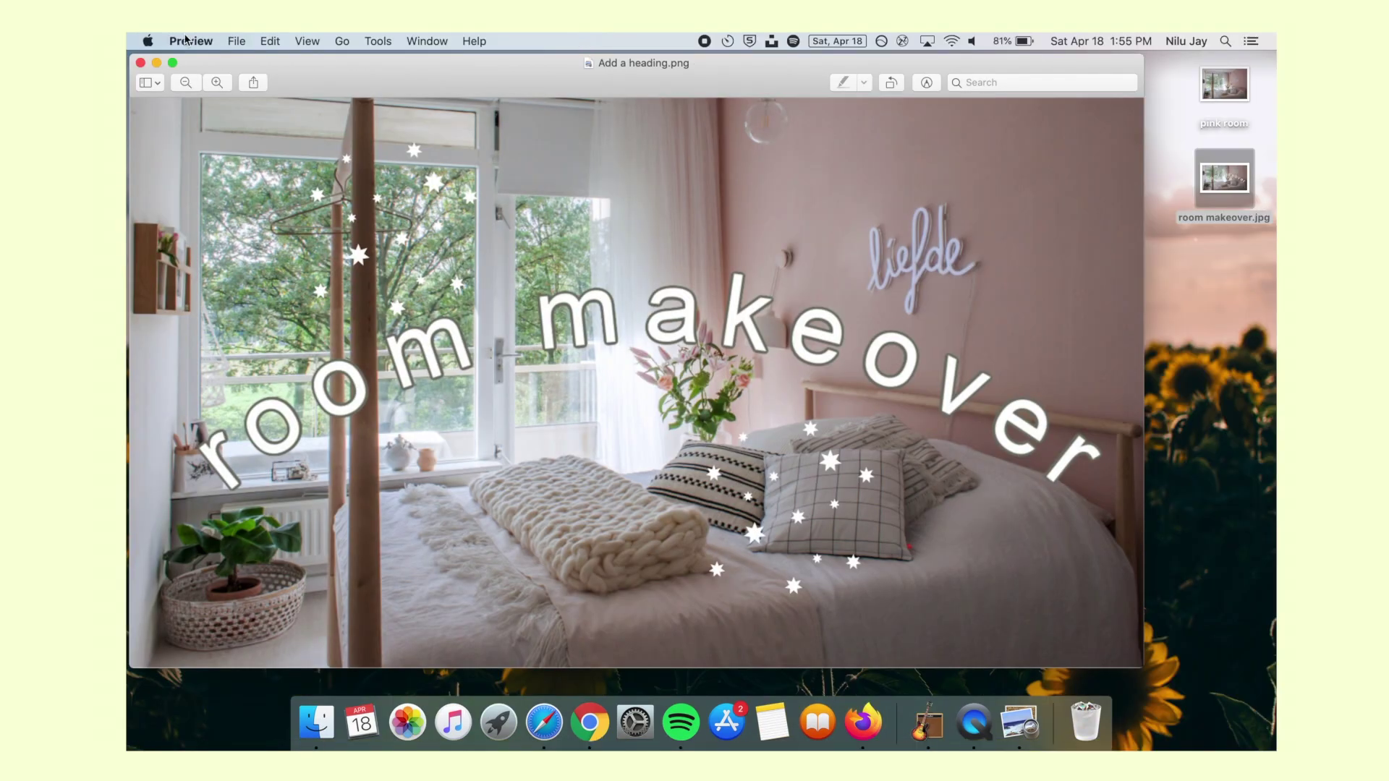
key("super+minus")
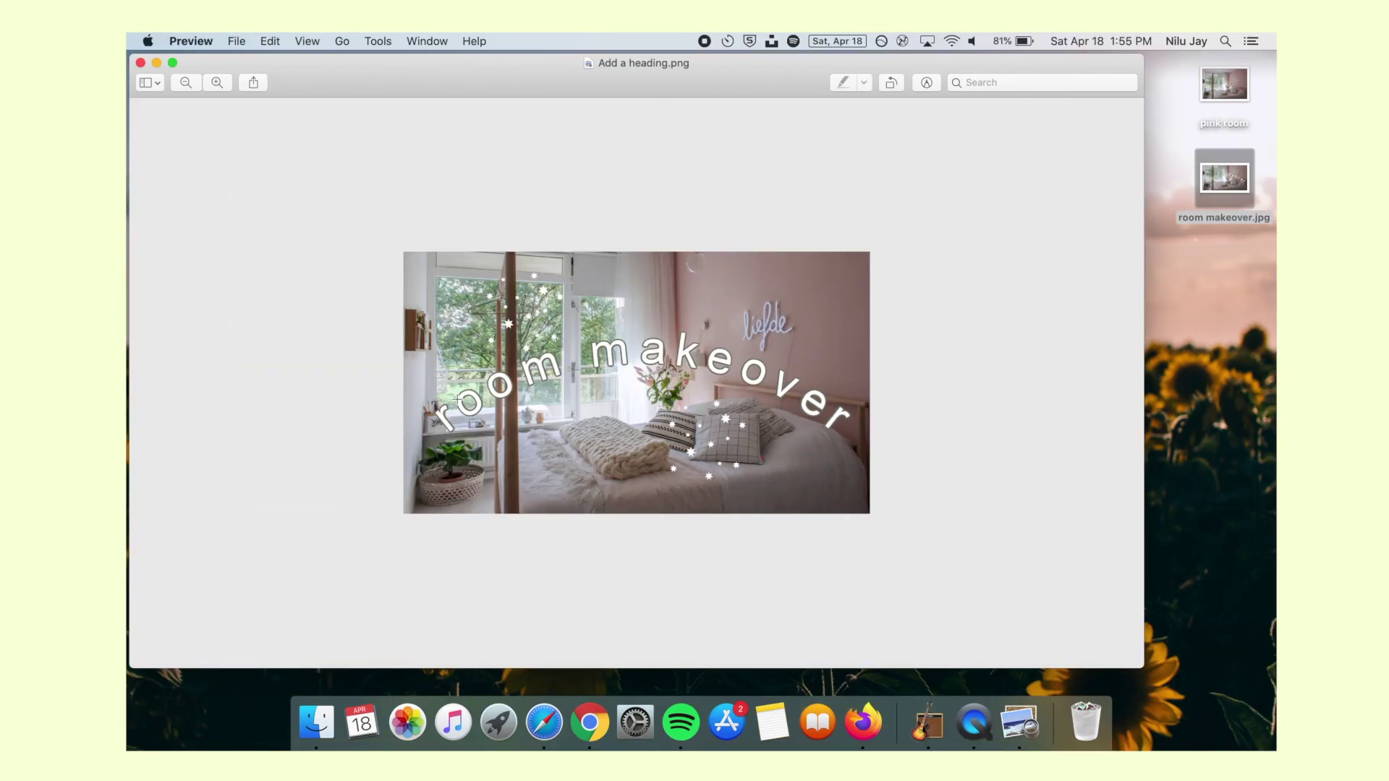